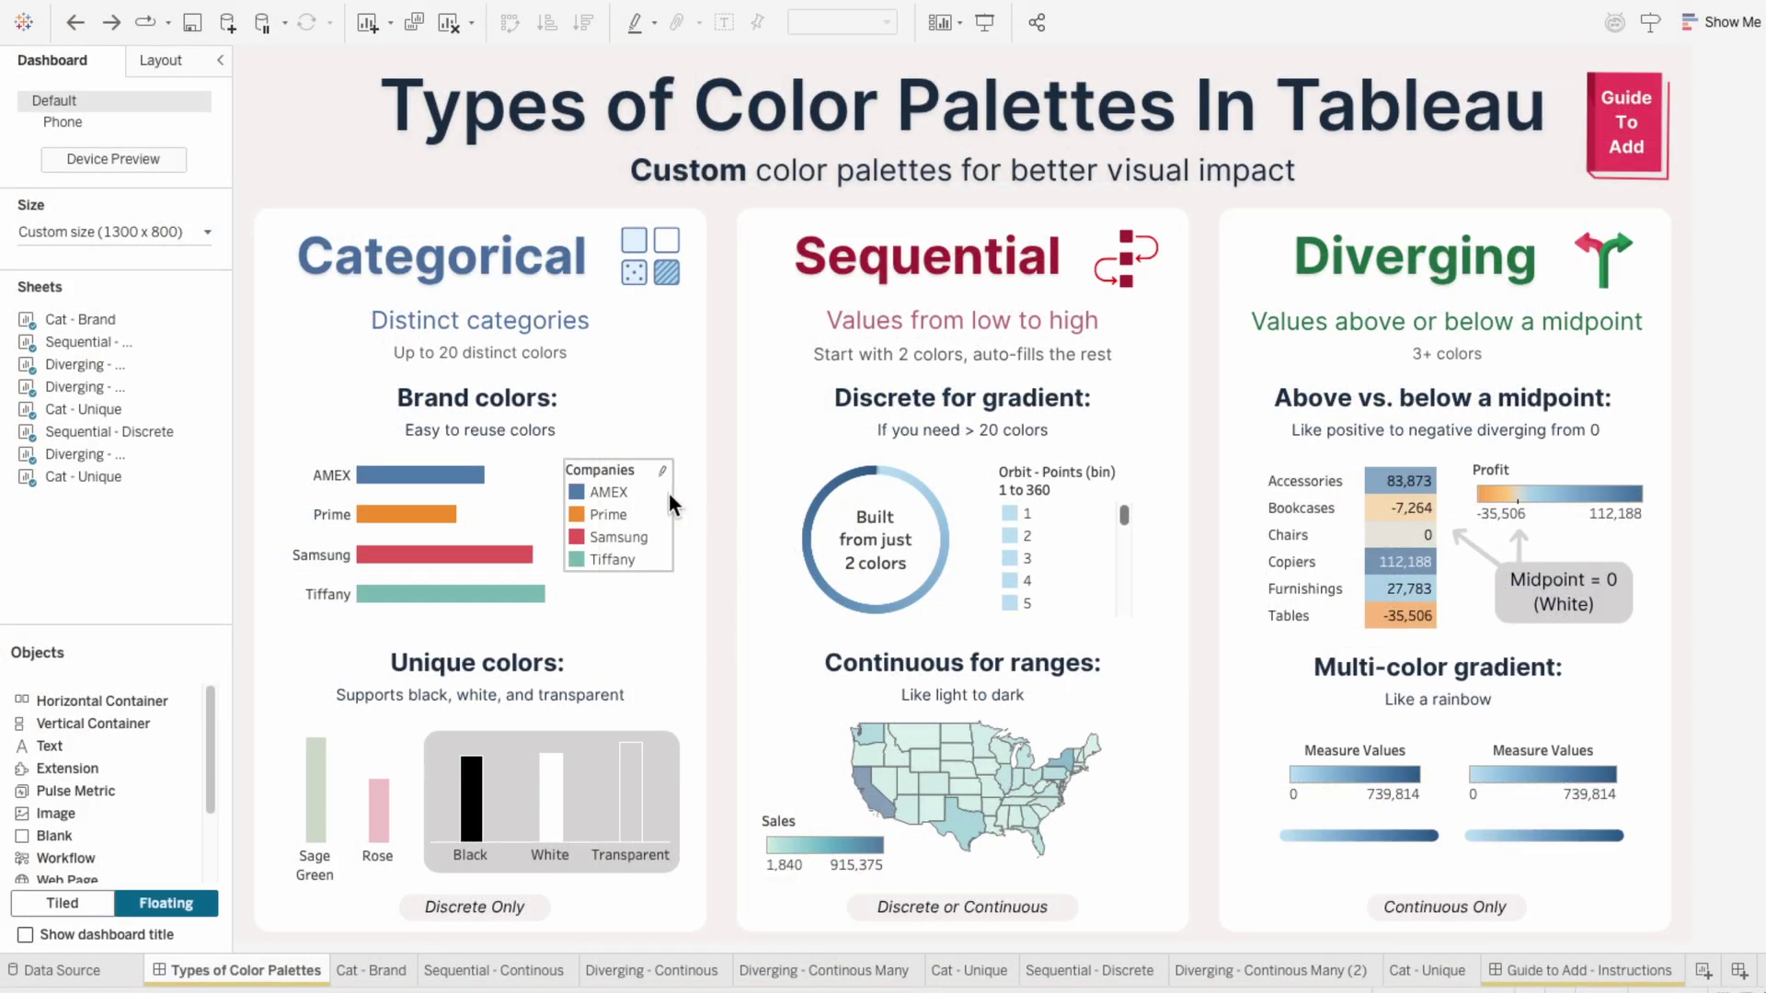
Assign the Google Colors palette to the Companies legend and apply it to the bars.
{"action": "left_click", "coordinate": [662, 486]}
{"action": "left_click", "coordinate": [689, 499]}
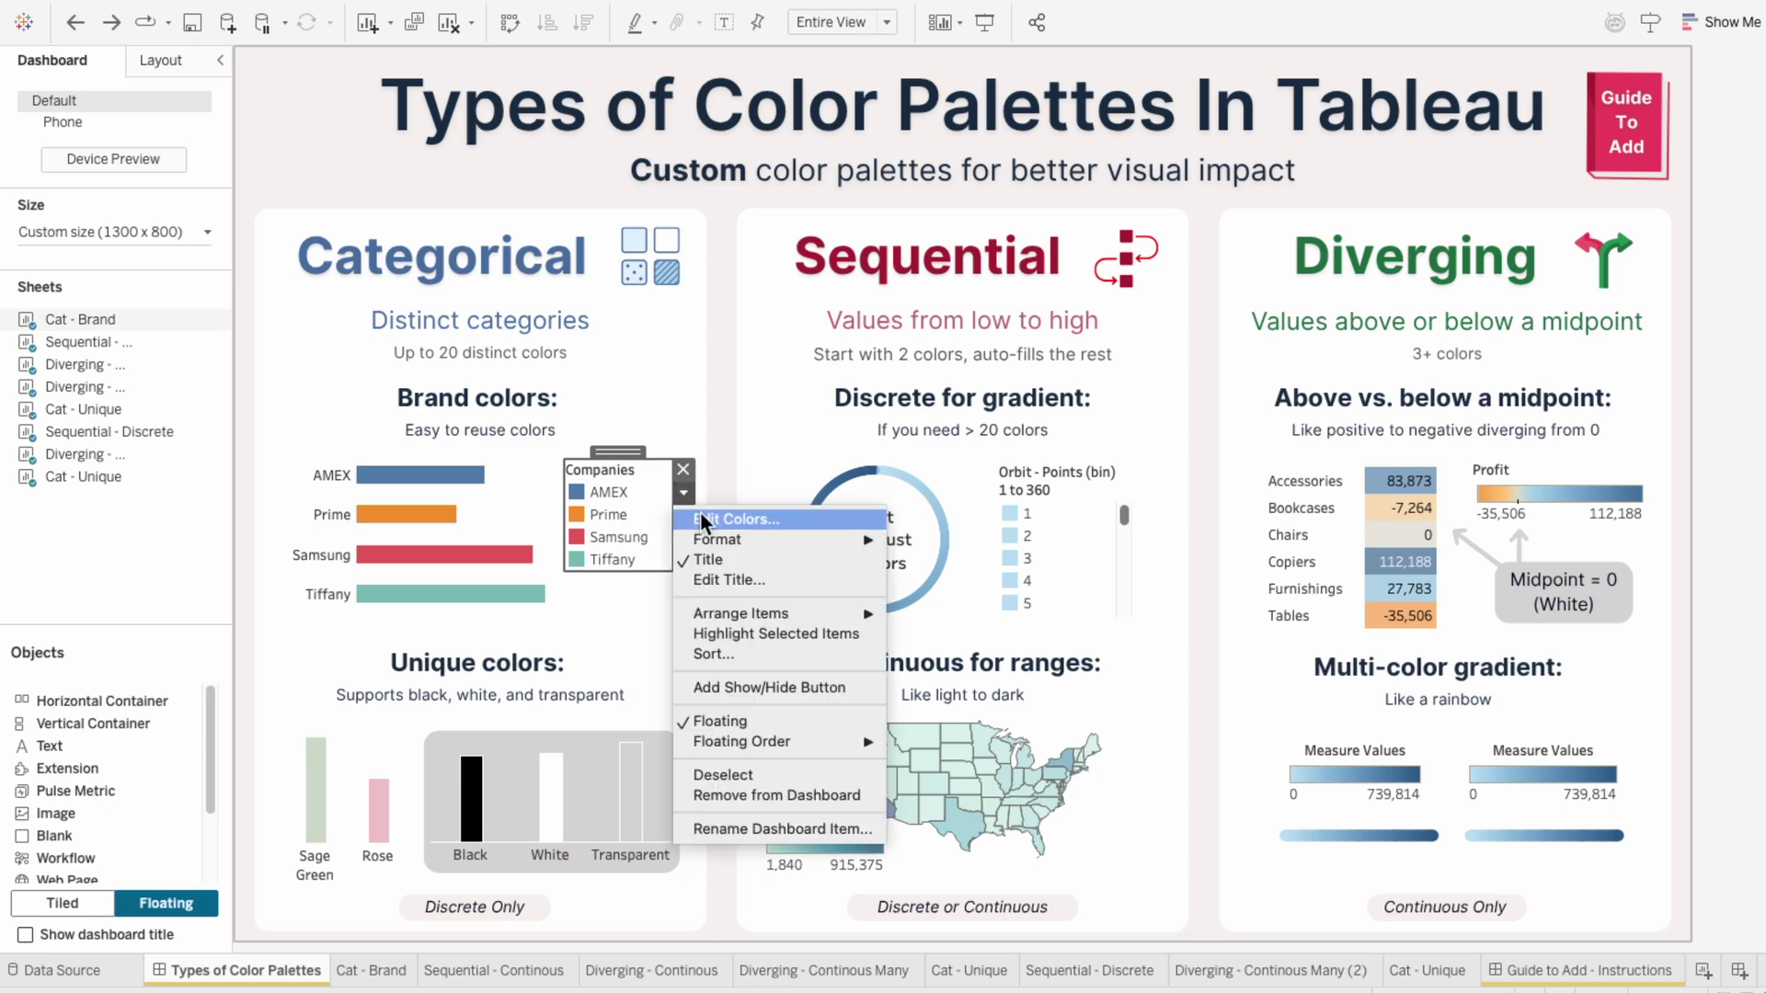
{"action": "left_click", "coordinate": [700, 512]}
{"action": "left_click", "coordinate": [952, 325]}
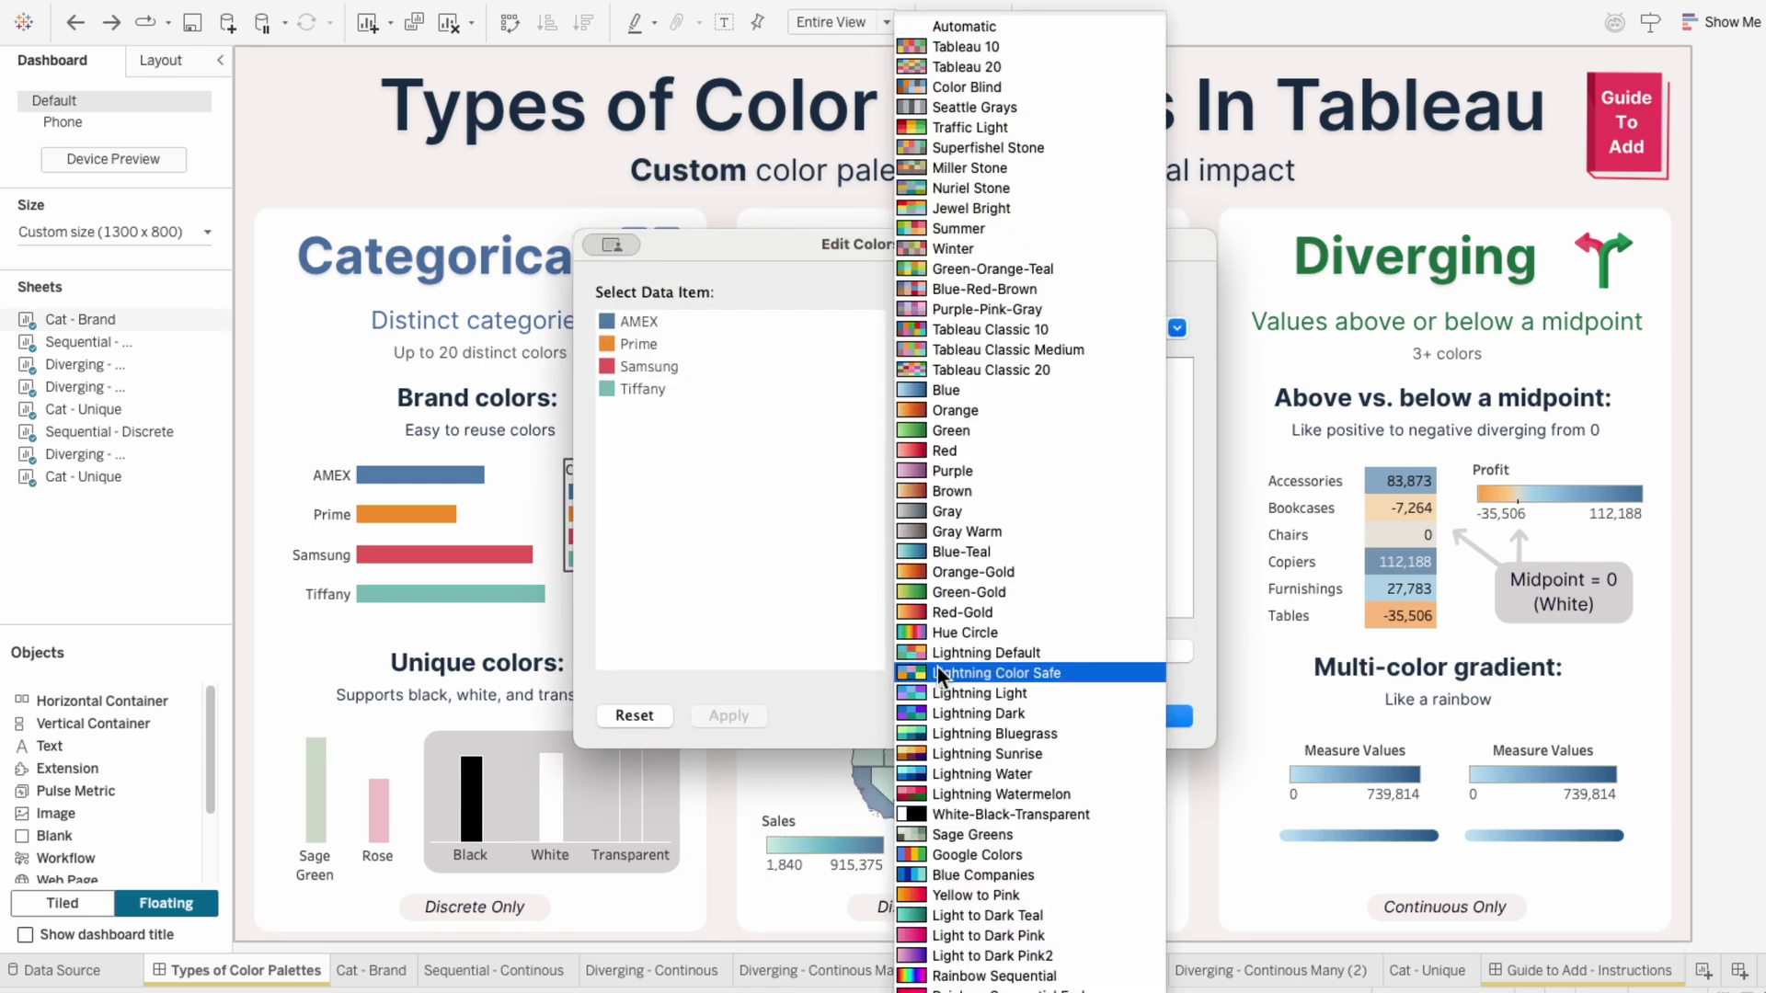
{"action": "left_click", "coordinate": [941, 854]}
{"action": "left_click", "coordinate": [973, 656]}
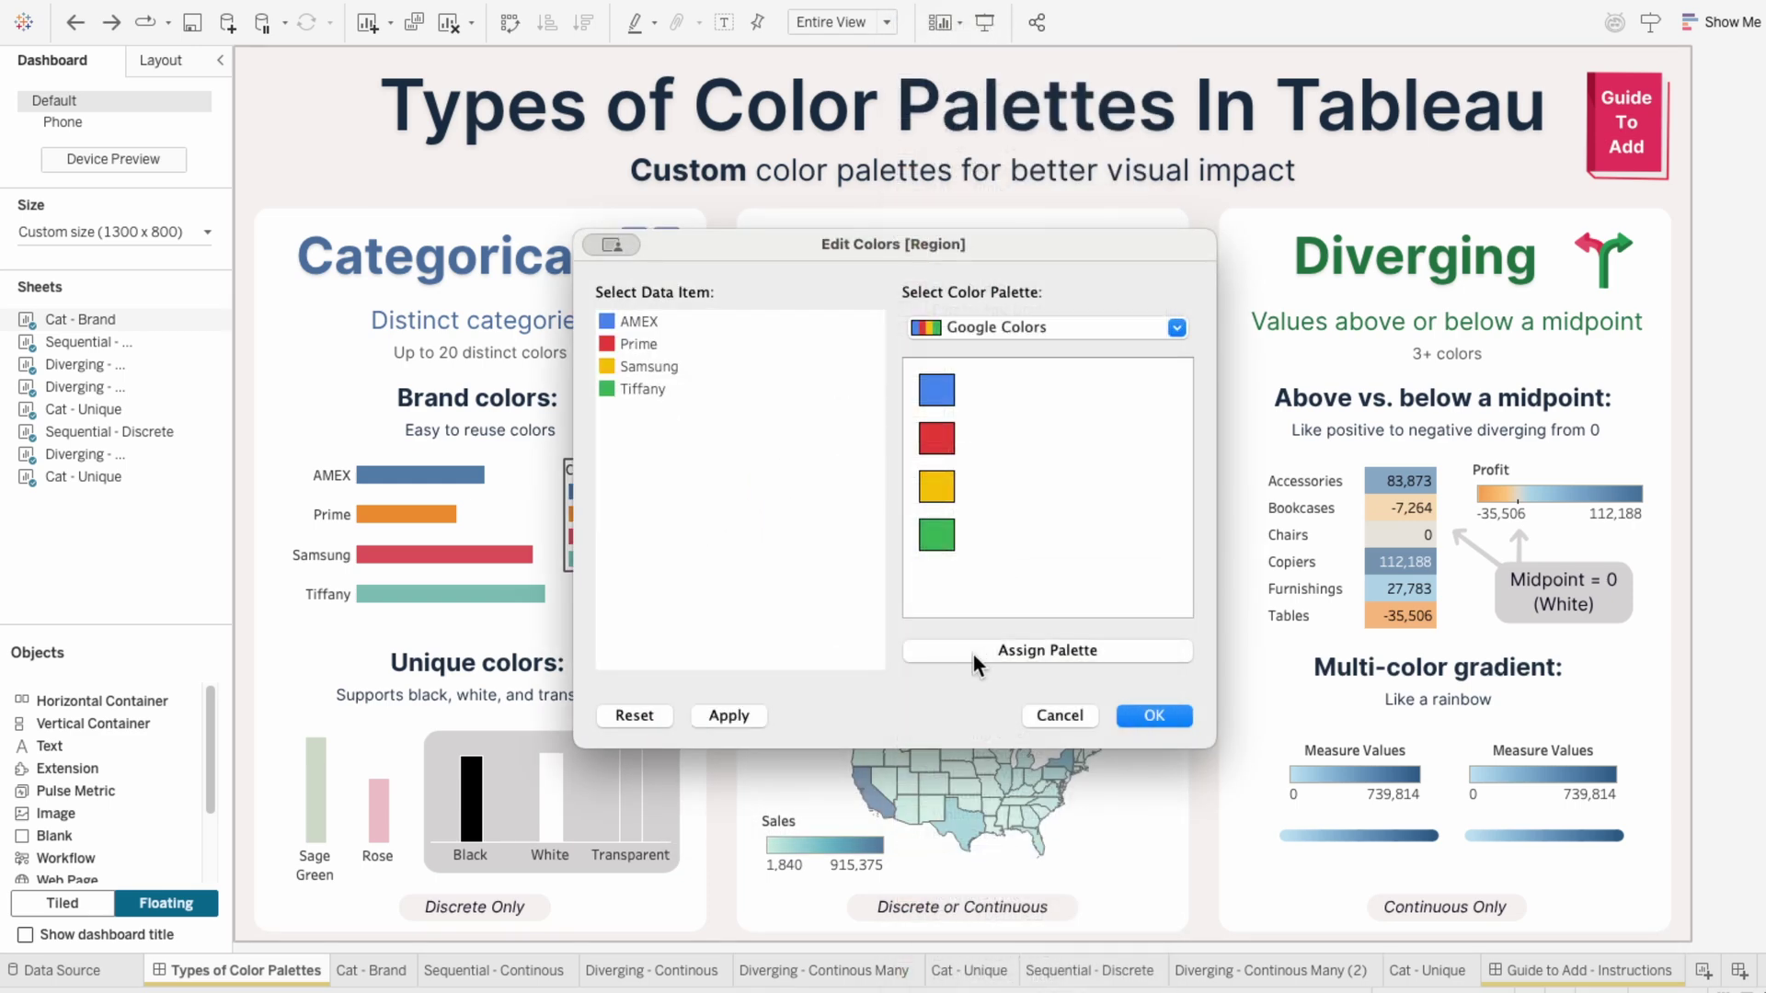
{"action": "left_click", "coordinate": [758, 714]}
Assign and apply the Blue Companies palette to all companies.
{"action": "left_click", "coordinate": [1003, 330]}
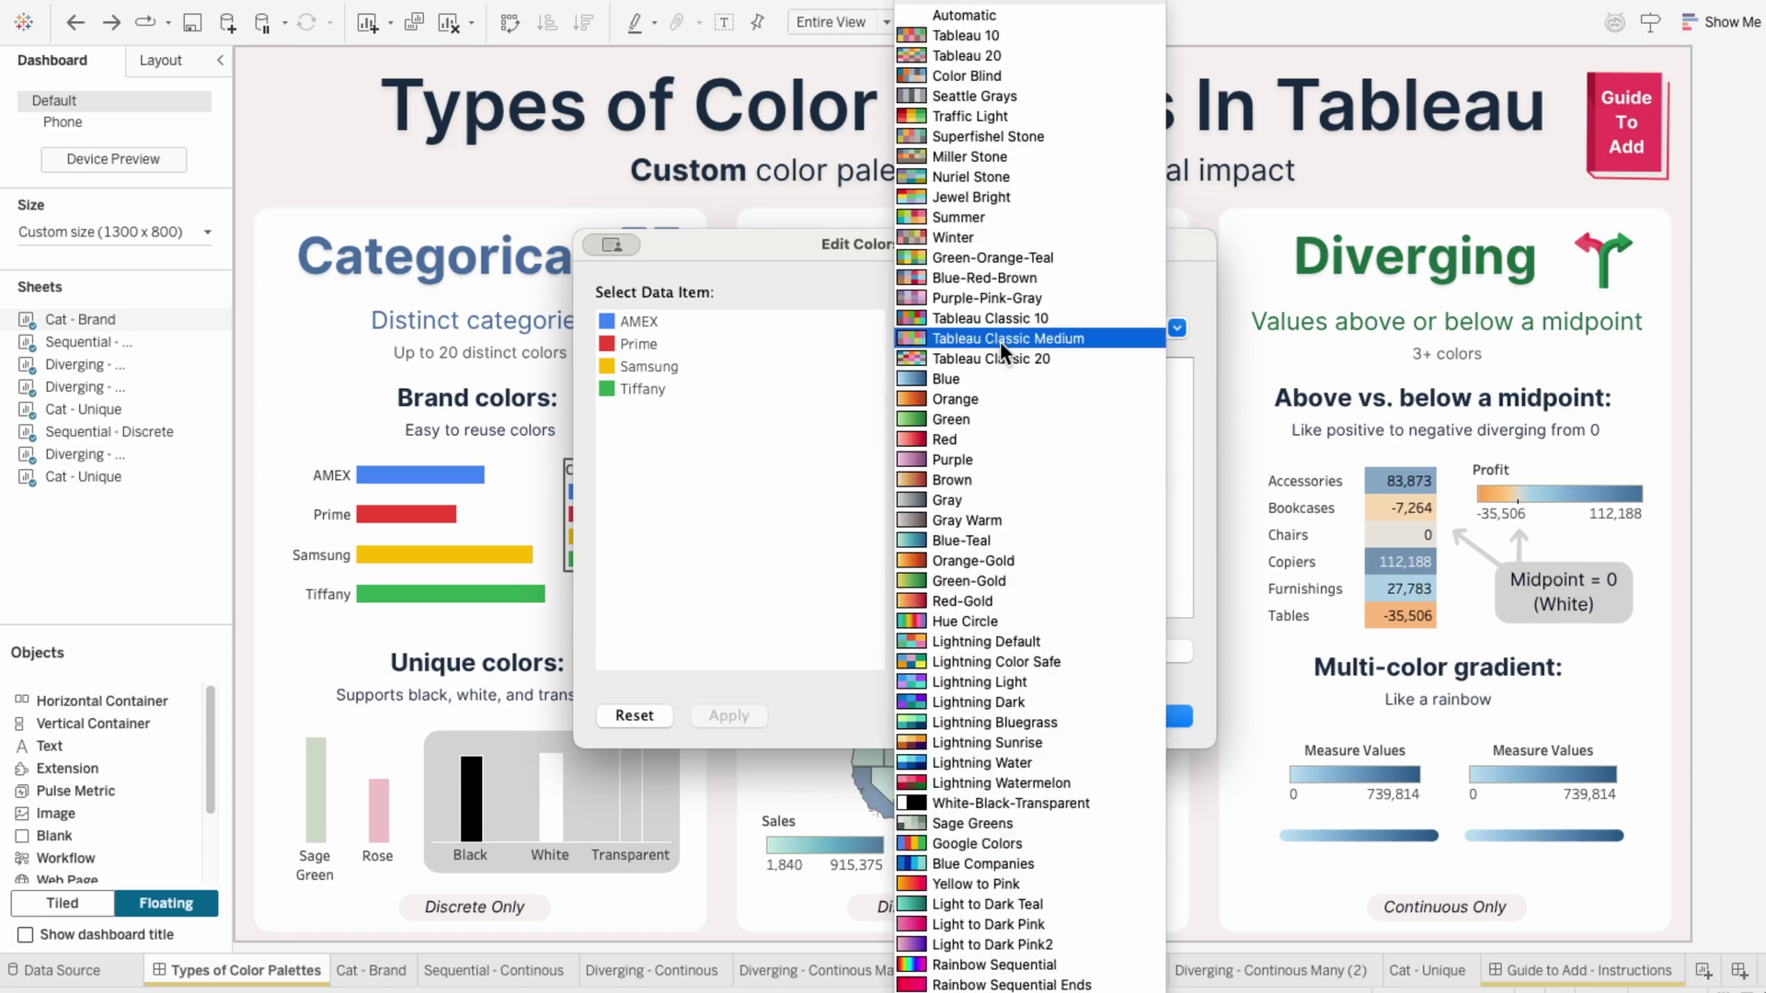
{"action": "left_click", "coordinate": [960, 866]}
{"action": "left_click", "coordinate": [977, 649]}
{"action": "left_click", "coordinate": [755, 708]}
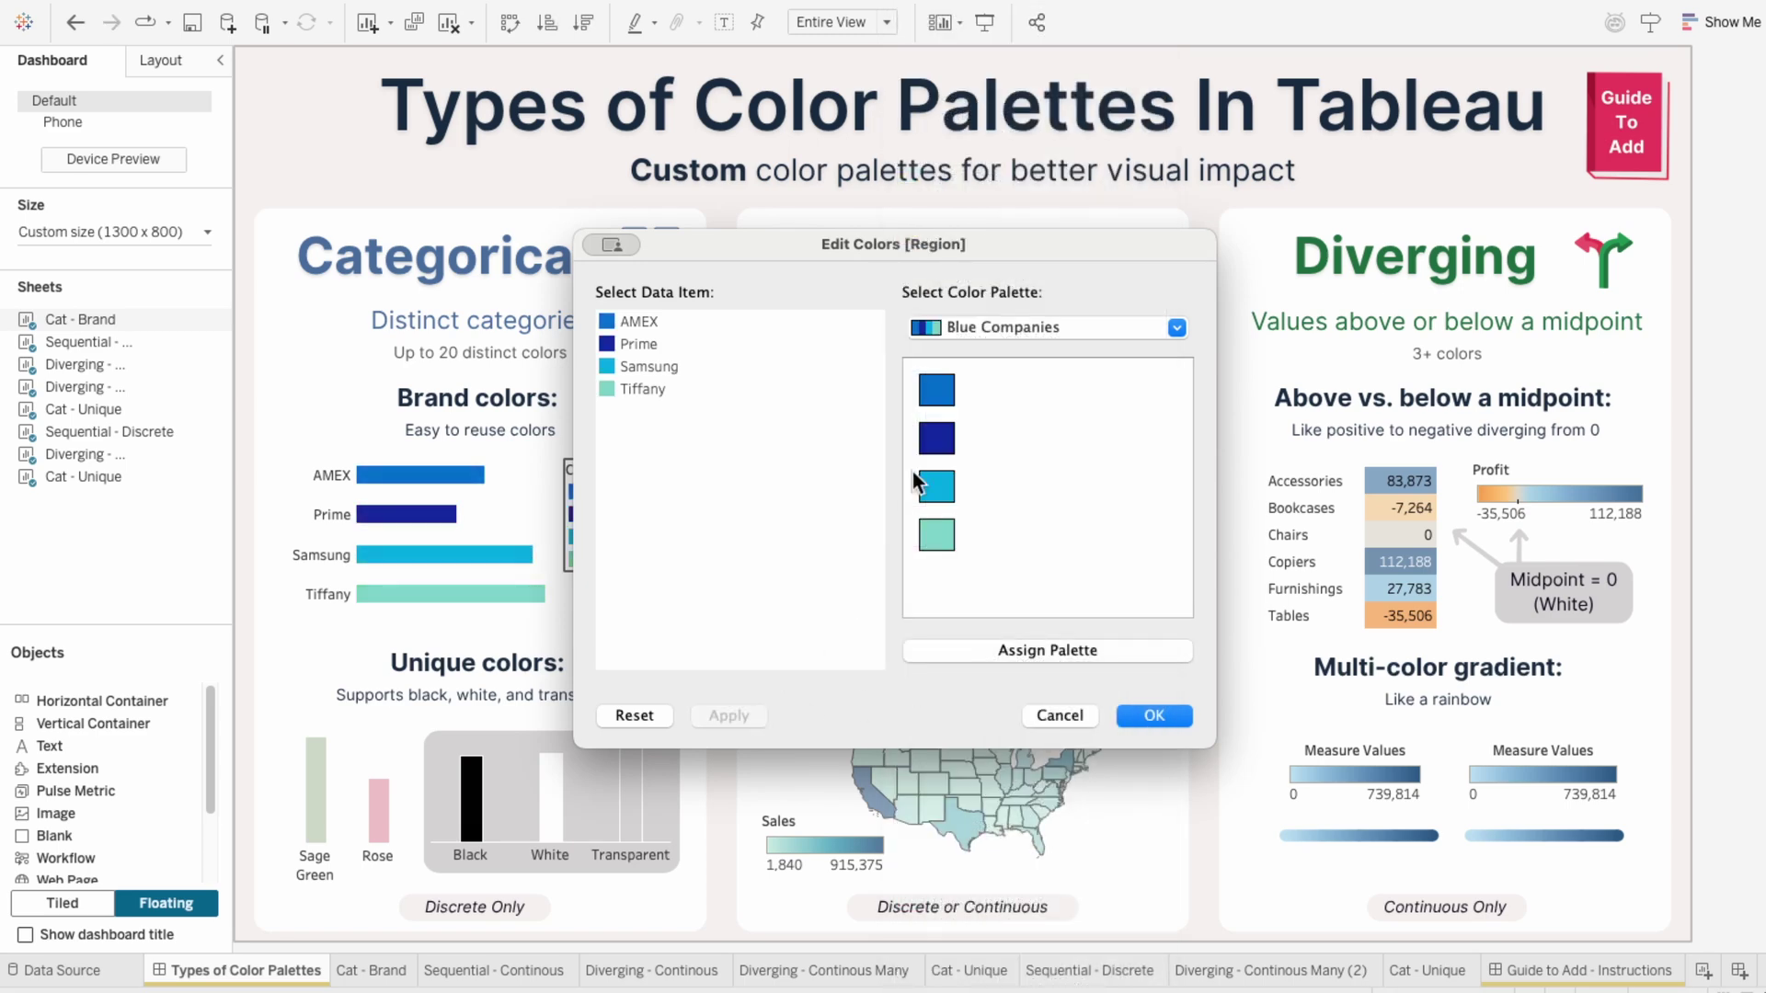
Try White-Black-Transparent and Tableau Classic 20, giving Tiffany light cyan and Samsung pink, then cancel.
{"action": "left_click", "coordinate": [1011, 328]}
{"action": "left_click", "coordinate": [998, 804]}
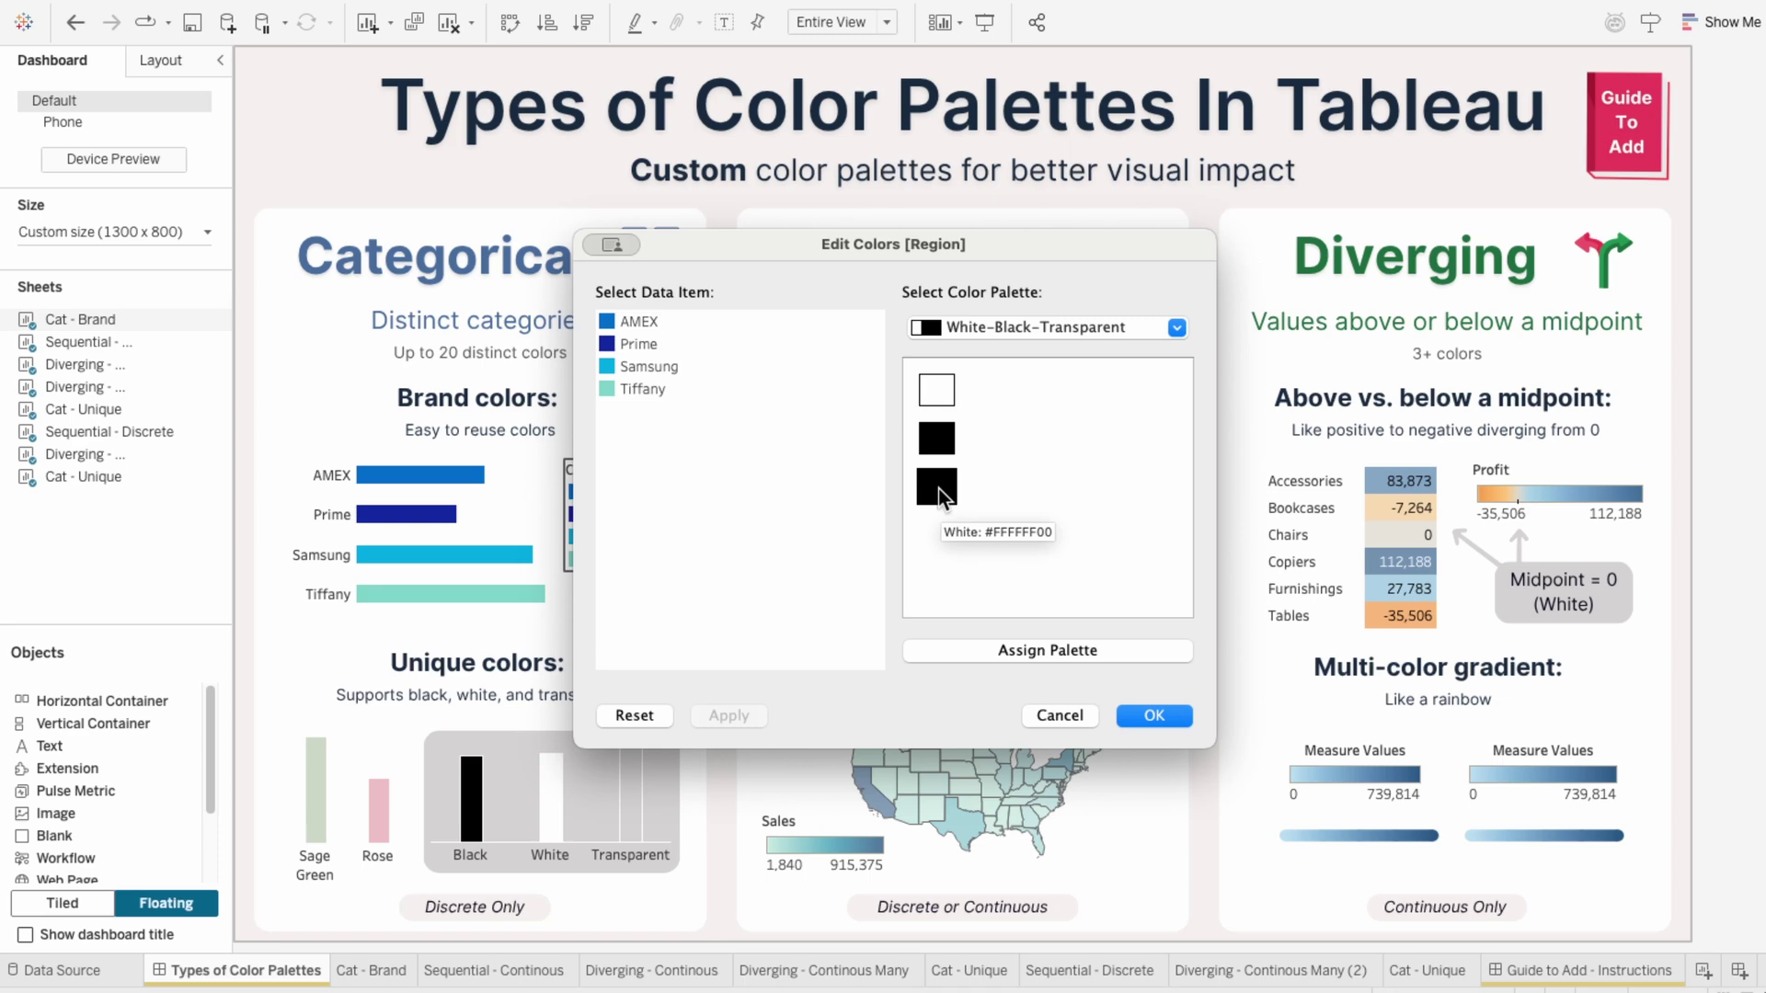
{"action": "left_click", "coordinate": [994, 330]}
{"action": "left_click", "coordinate": [990, 357]}
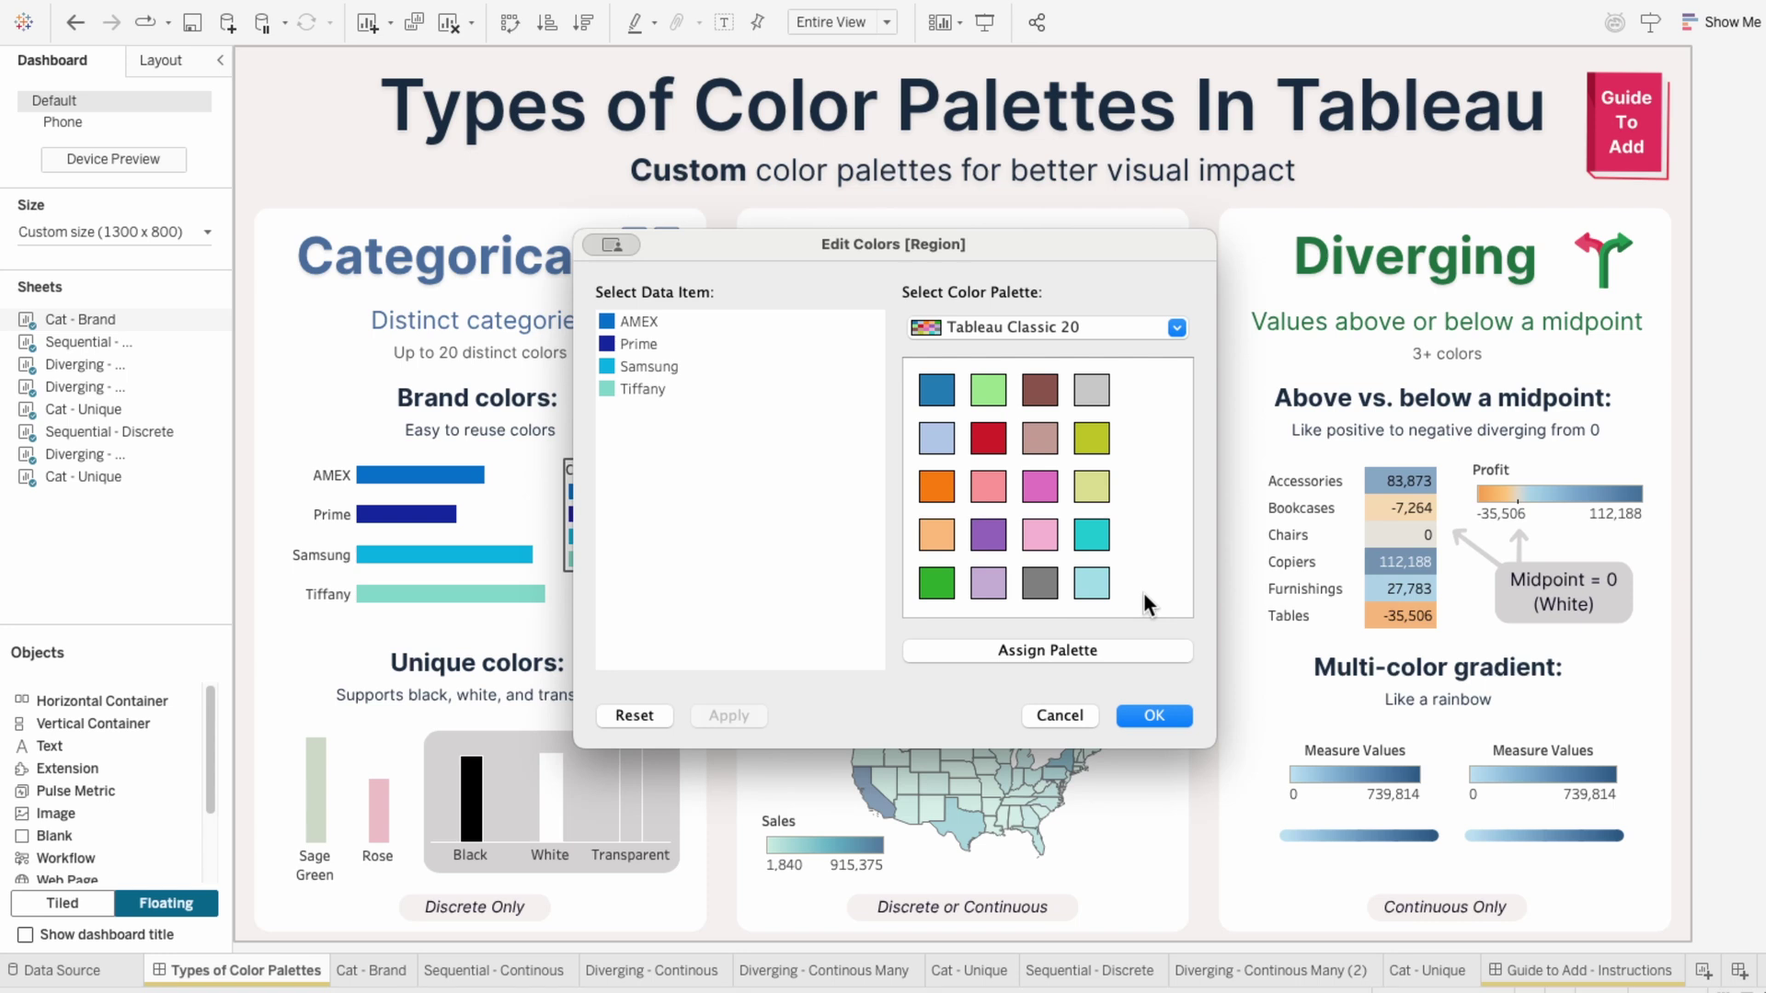
{"action": "left_click", "coordinate": [656, 391]}
{"action": "left_click", "coordinate": [1086, 587]}
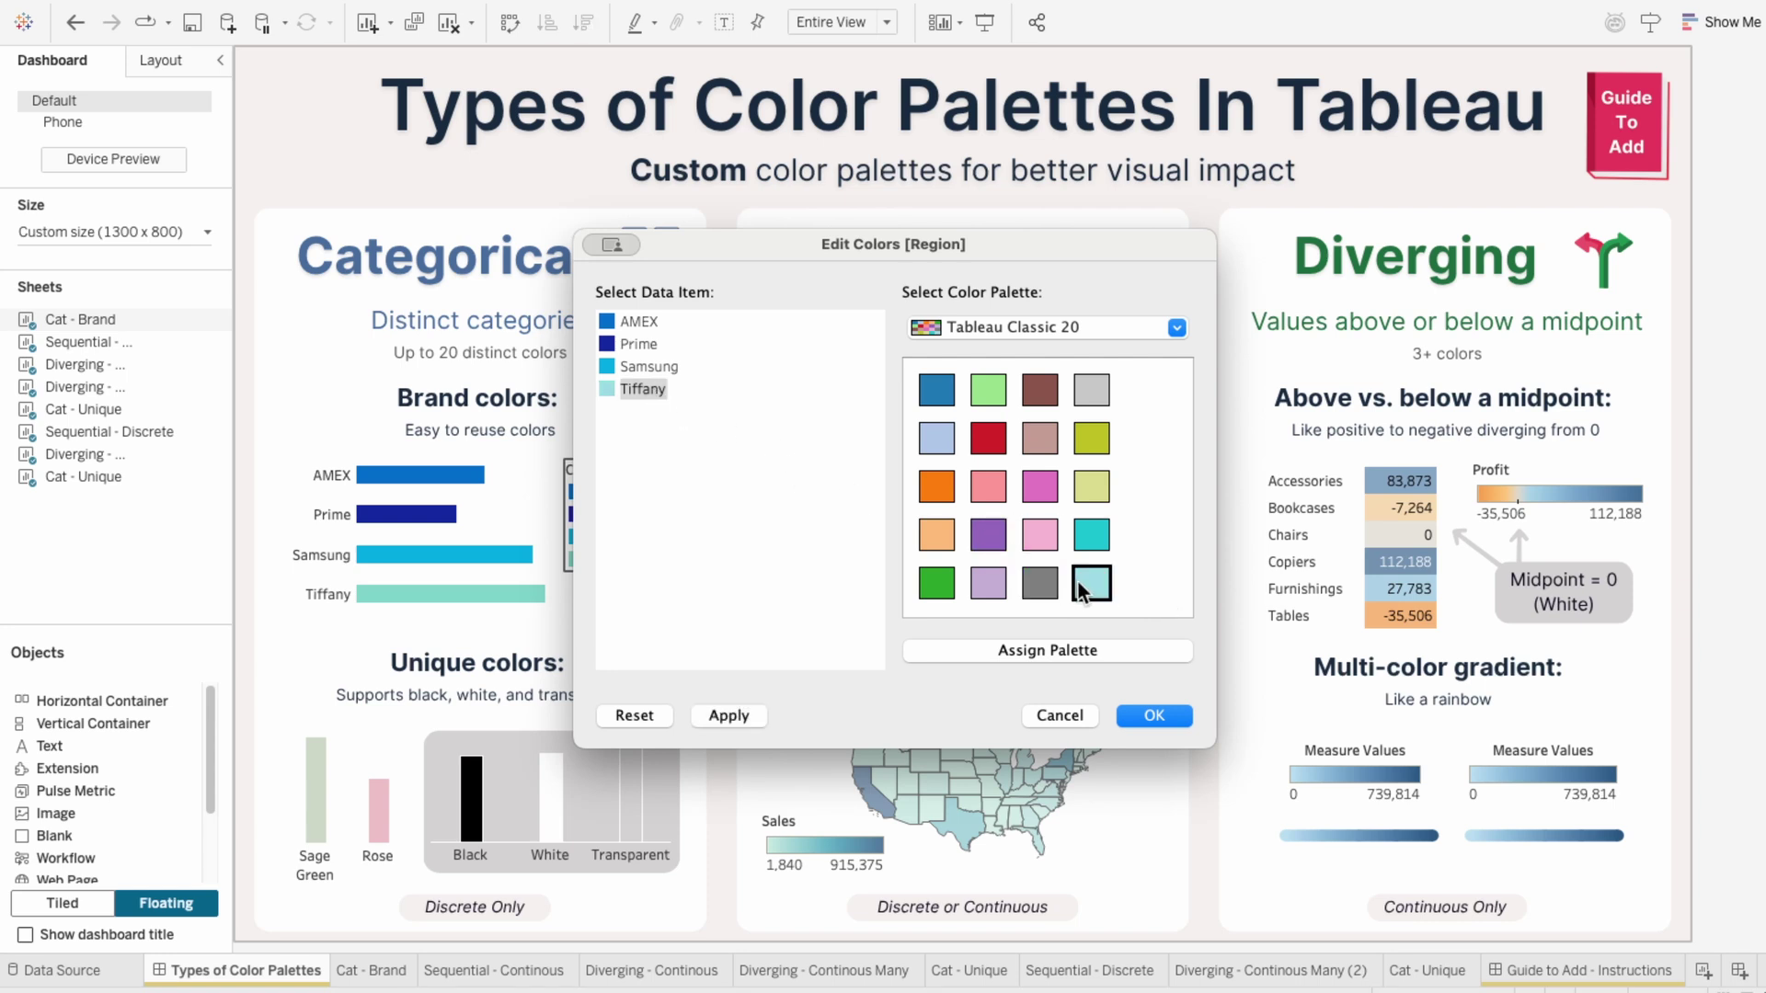
{"action": "left_click", "coordinate": [665, 369]}
{"action": "left_click", "coordinate": [1049, 501]}
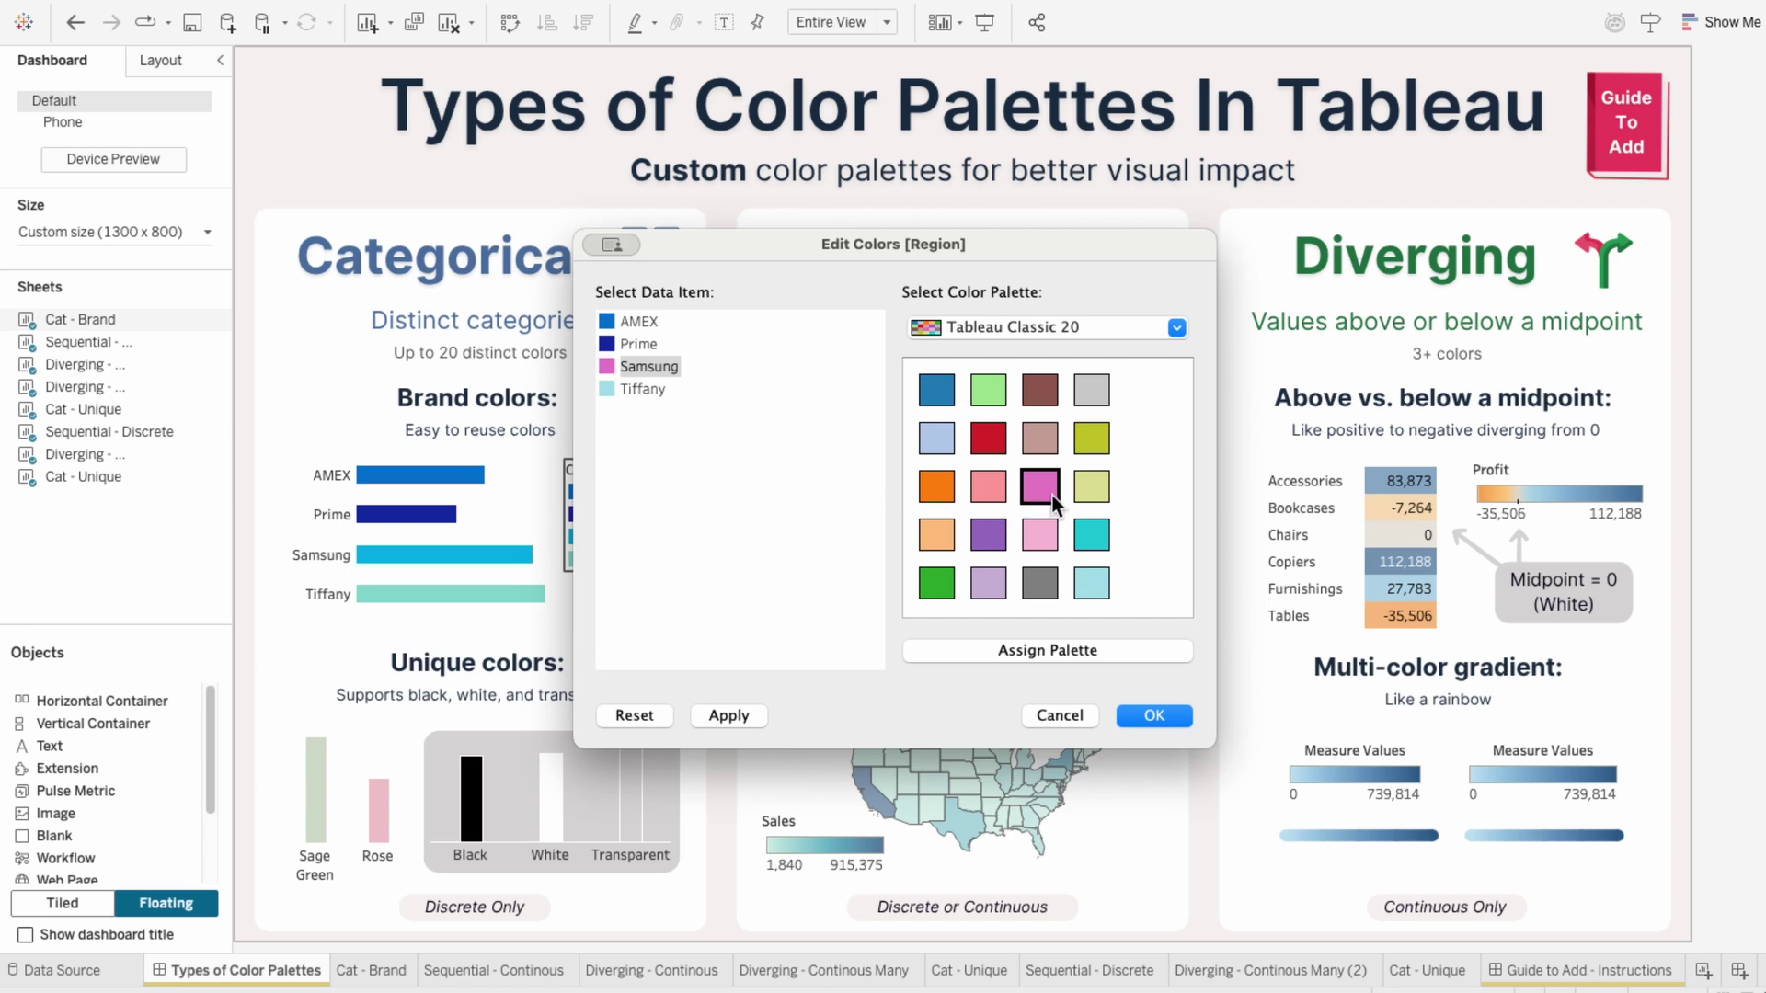
{"action": "left_click", "coordinate": [1060, 713]}
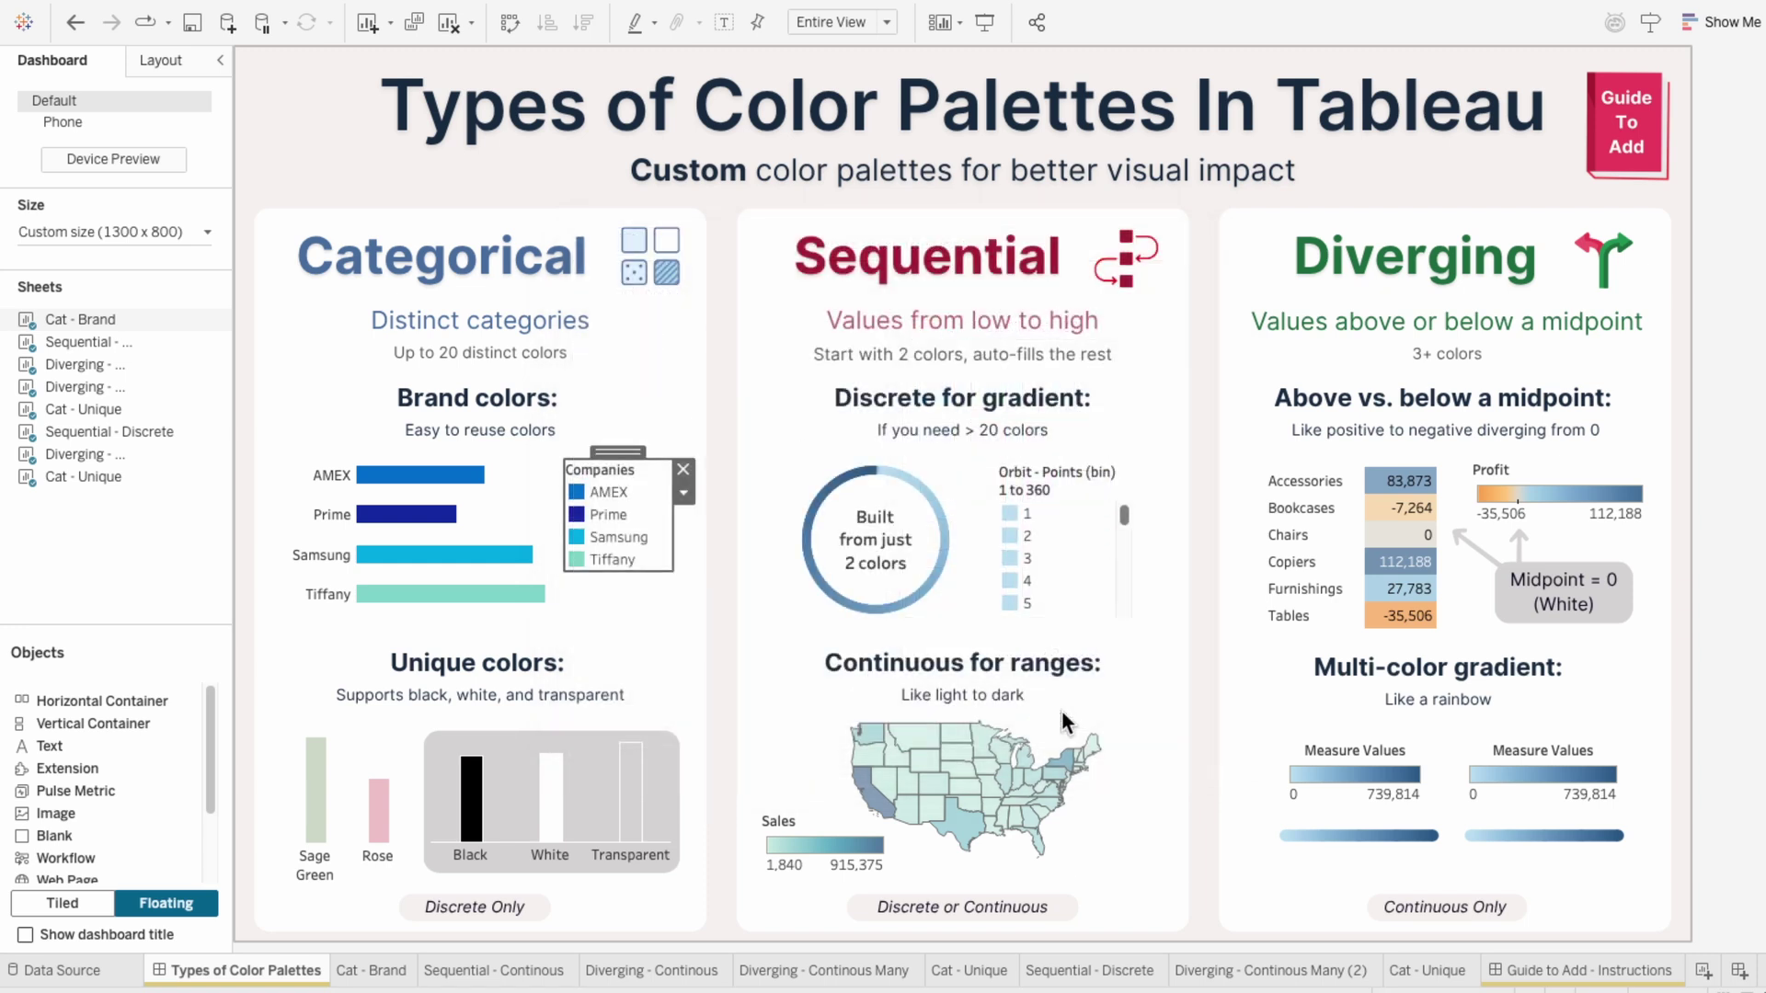
Assign the Yellow to Pink palette to the Orbit - Points (bin) legend's bins 1-360, apply, and confirm.
{"action": "left_click", "coordinate": [945, 604]}
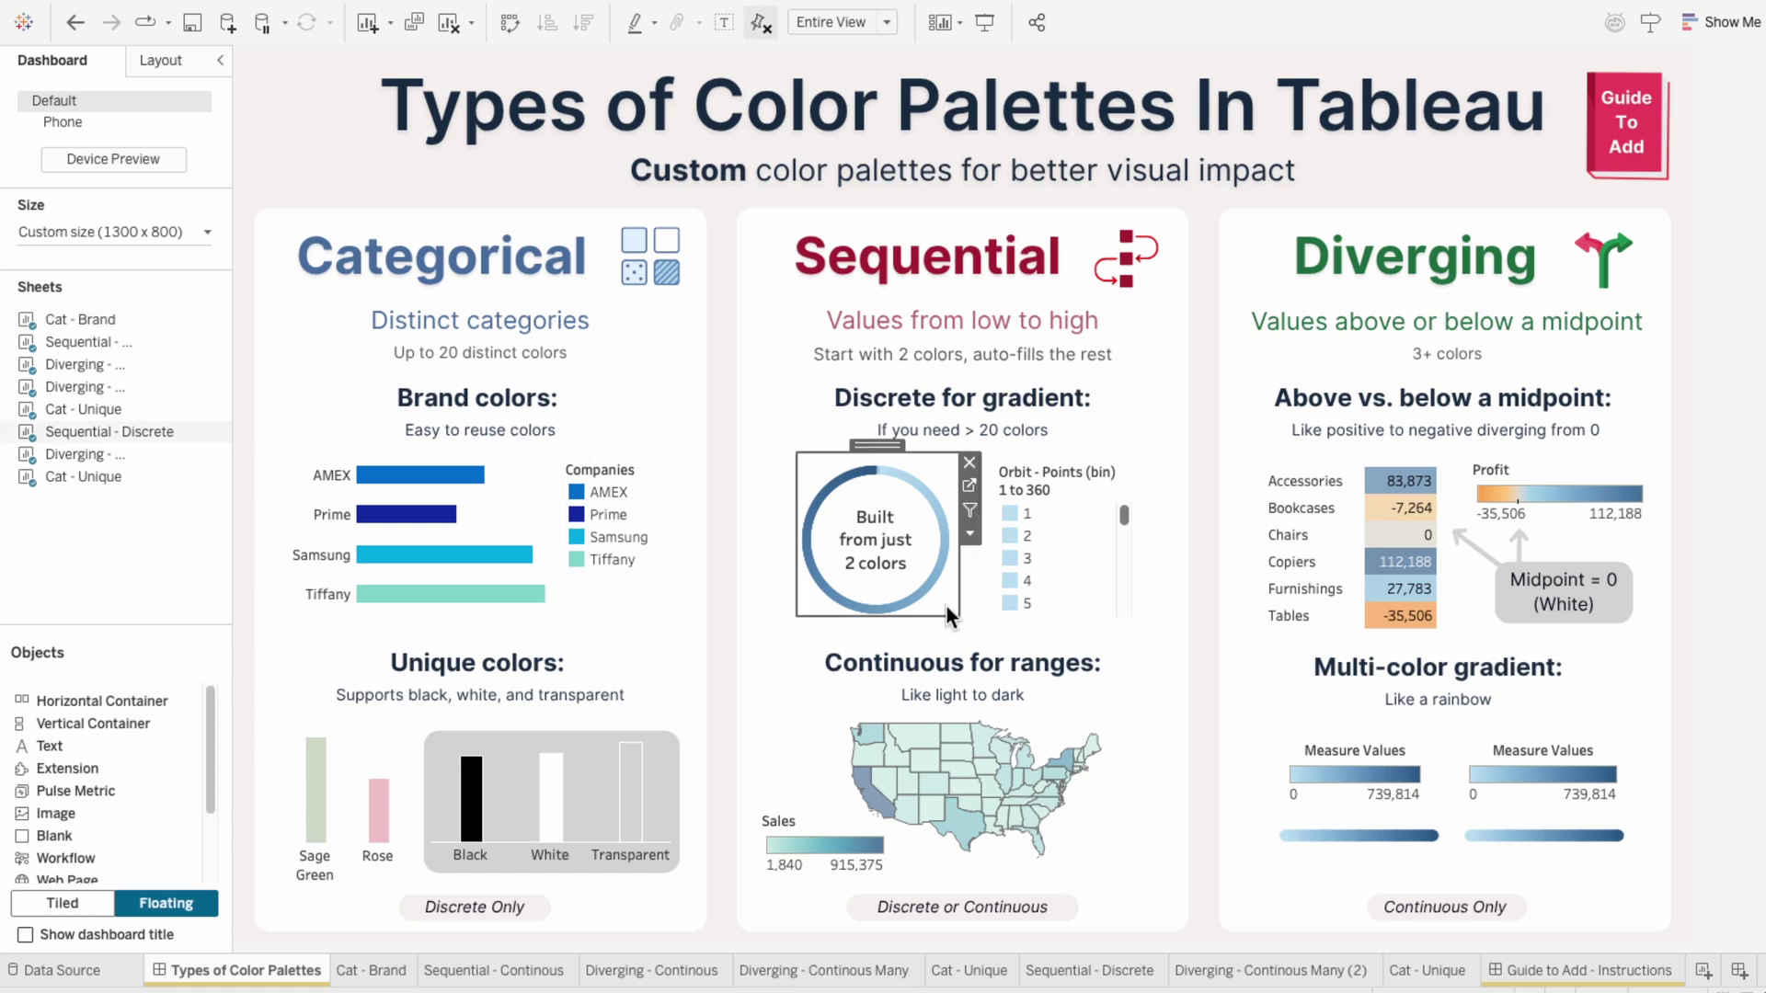
{"action": "left_click", "coordinate": [1125, 514]}
{"action": "mouse_move", "coordinate": [1125, 515]}
{"action": "left_mouse_down"}
{"action": "mouse_move", "coordinate": [1121, 608]}
{"action": "mouse_move", "coordinate": [1126, 505]}
{"action": "left_mouse_up"}
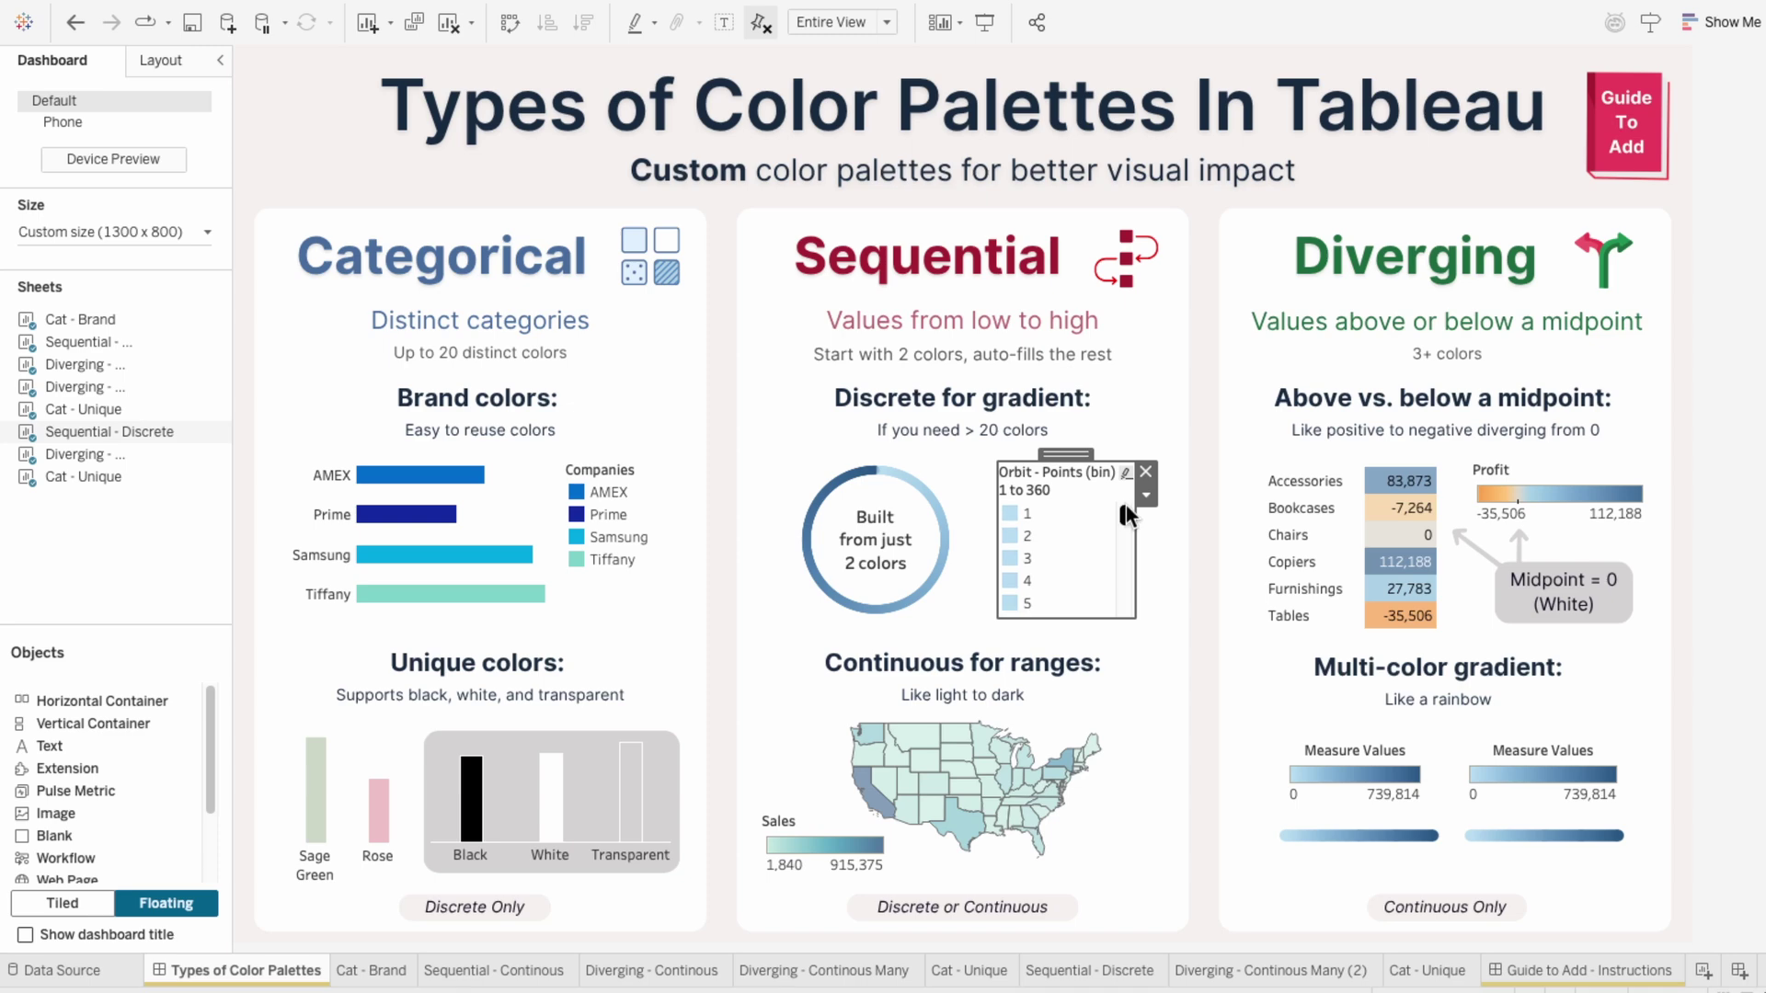
{"action": "left_click", "coordinate": [1145, 496]}
{"action": "left_click", "coordinate": [1152, 521]}
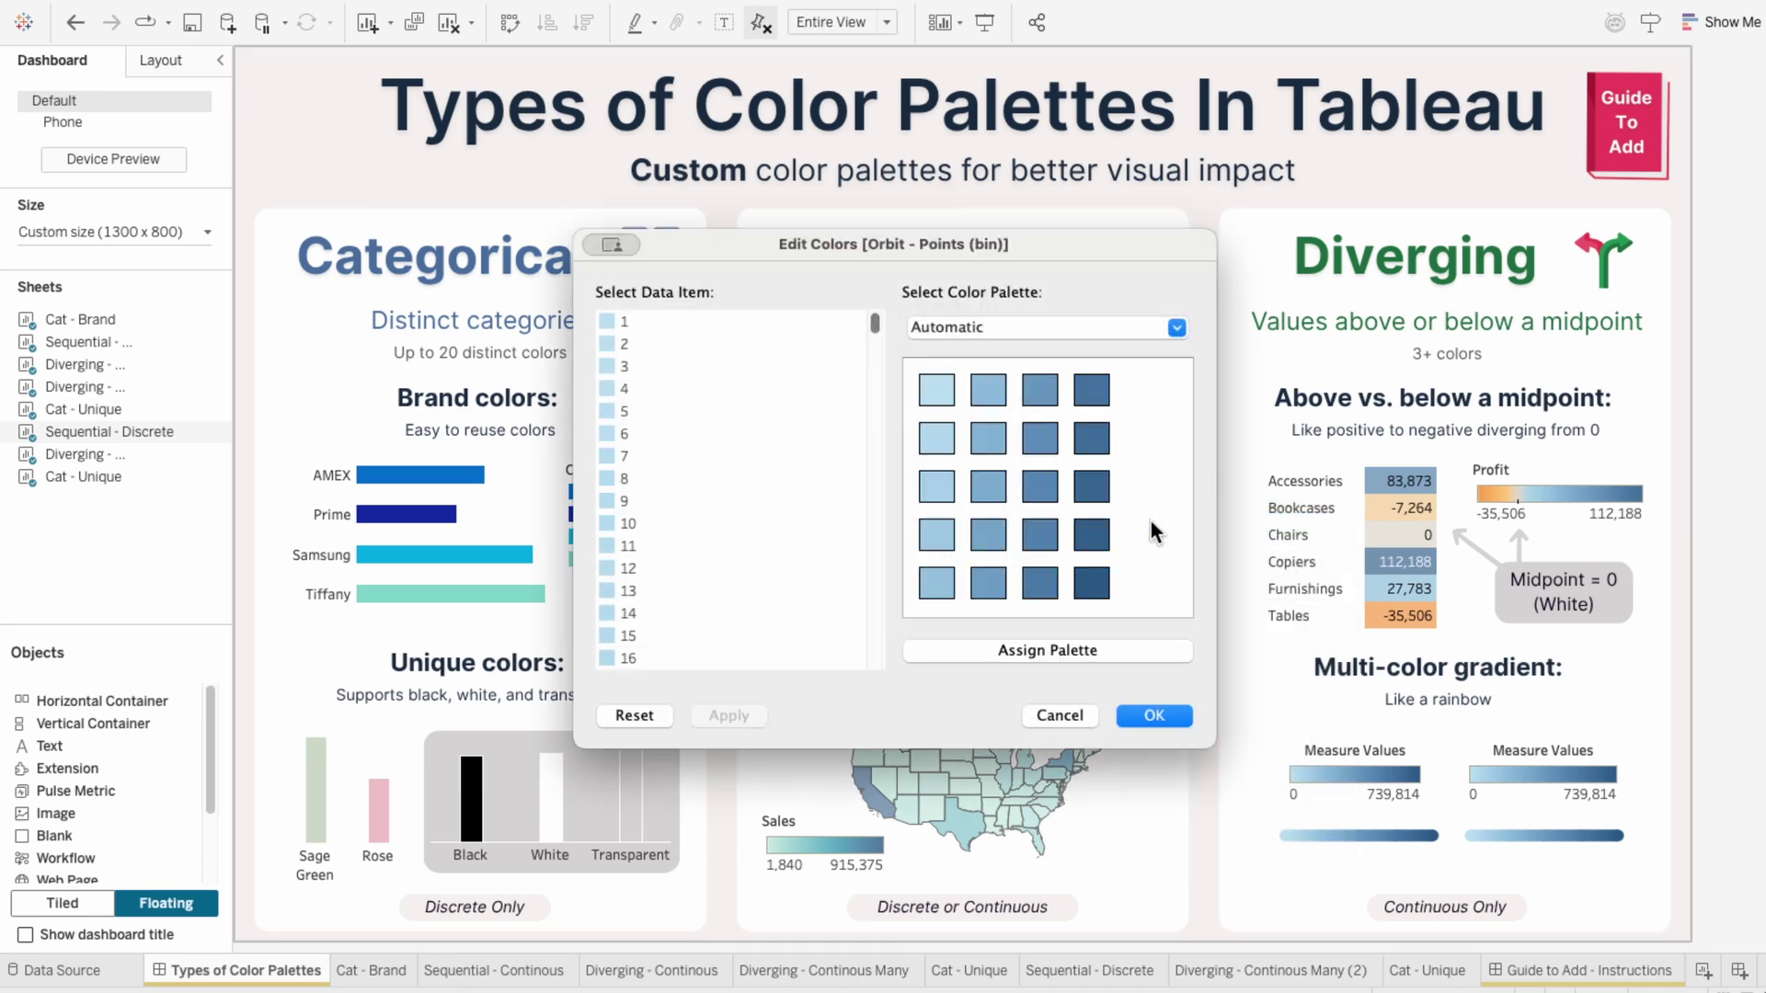
{"action": "left_click_drag", "start_coordinate": [996, 248], "coordinate": [1420, 225]}
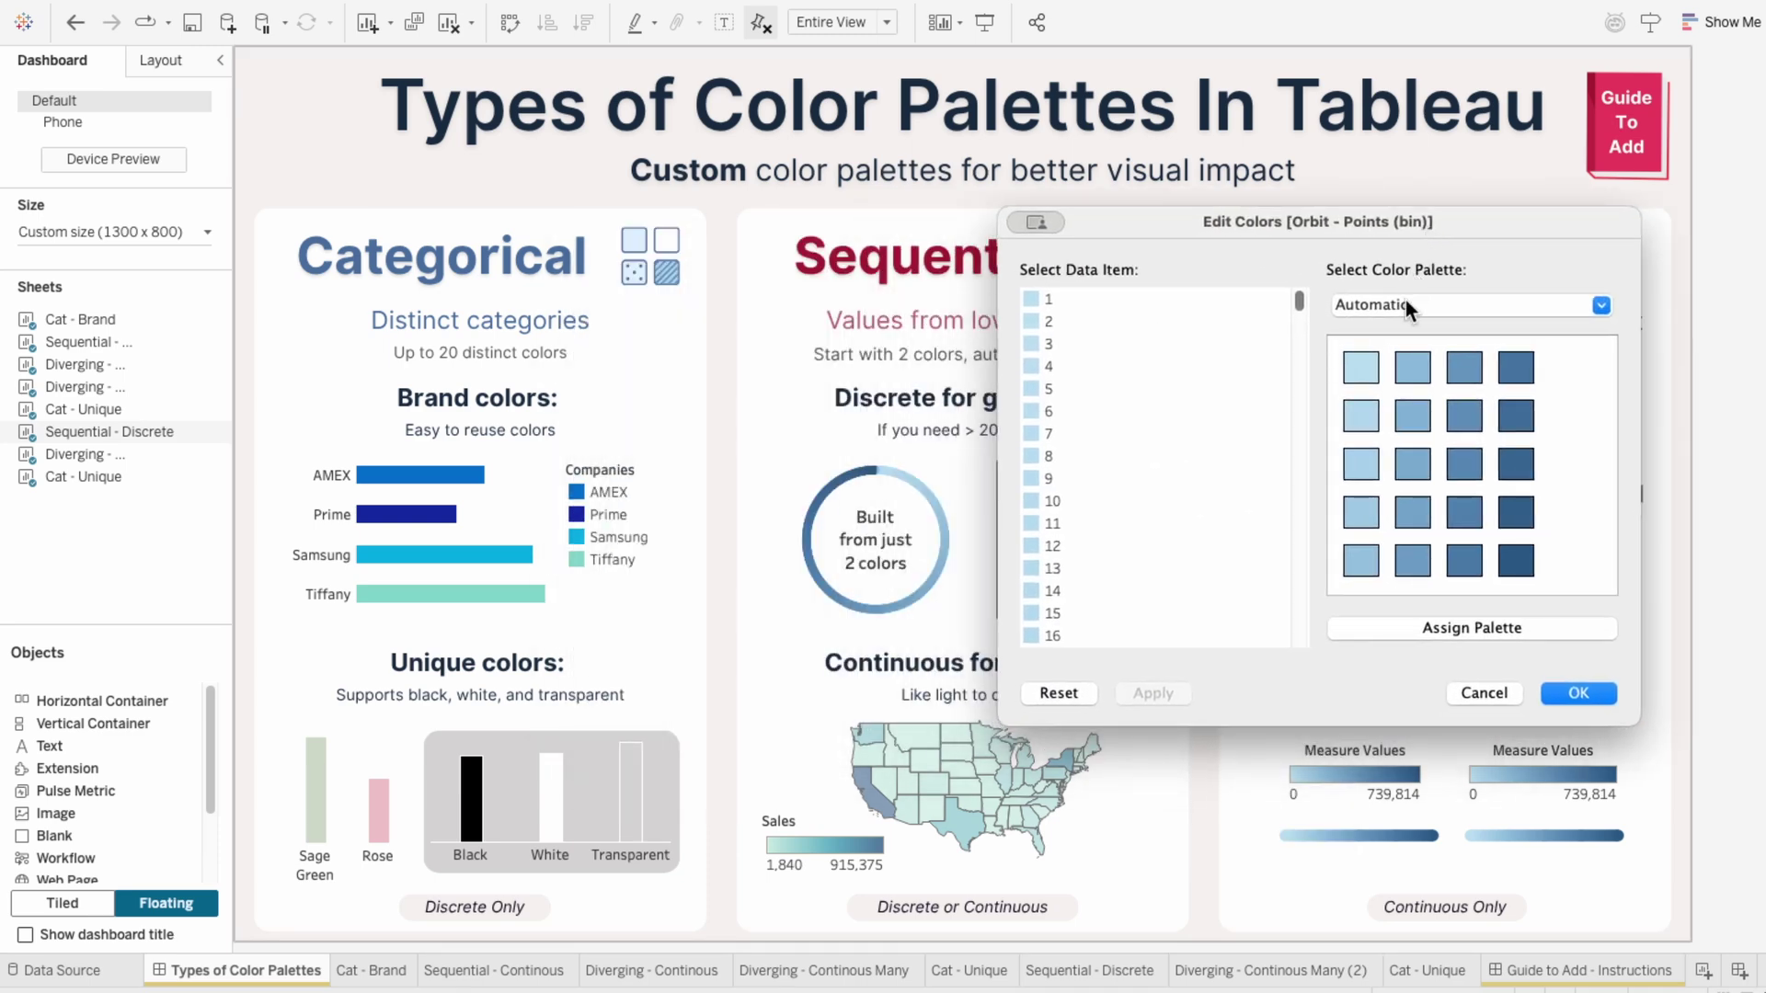
{"action": "left_click", "coordinate": [1406, 300]}
{"action": "left_click", "coordinate": [1449, 884]}
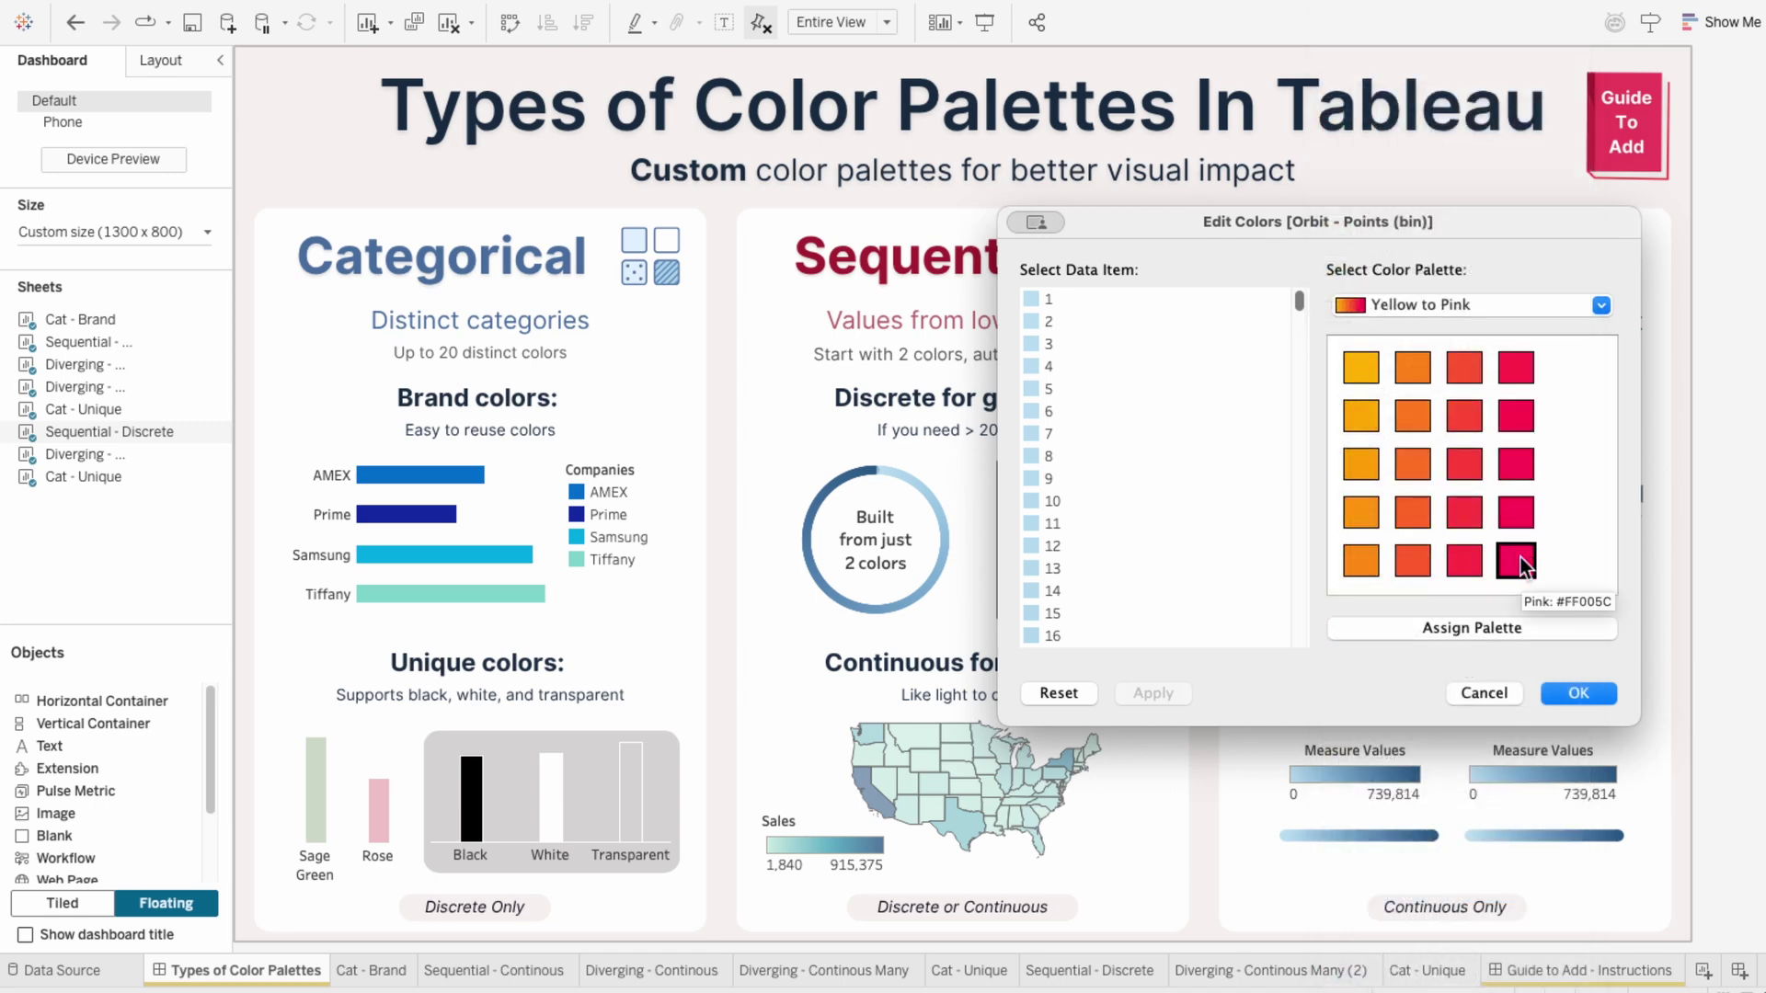
{"action": "left_click", "coordinate": [1448, 629]}
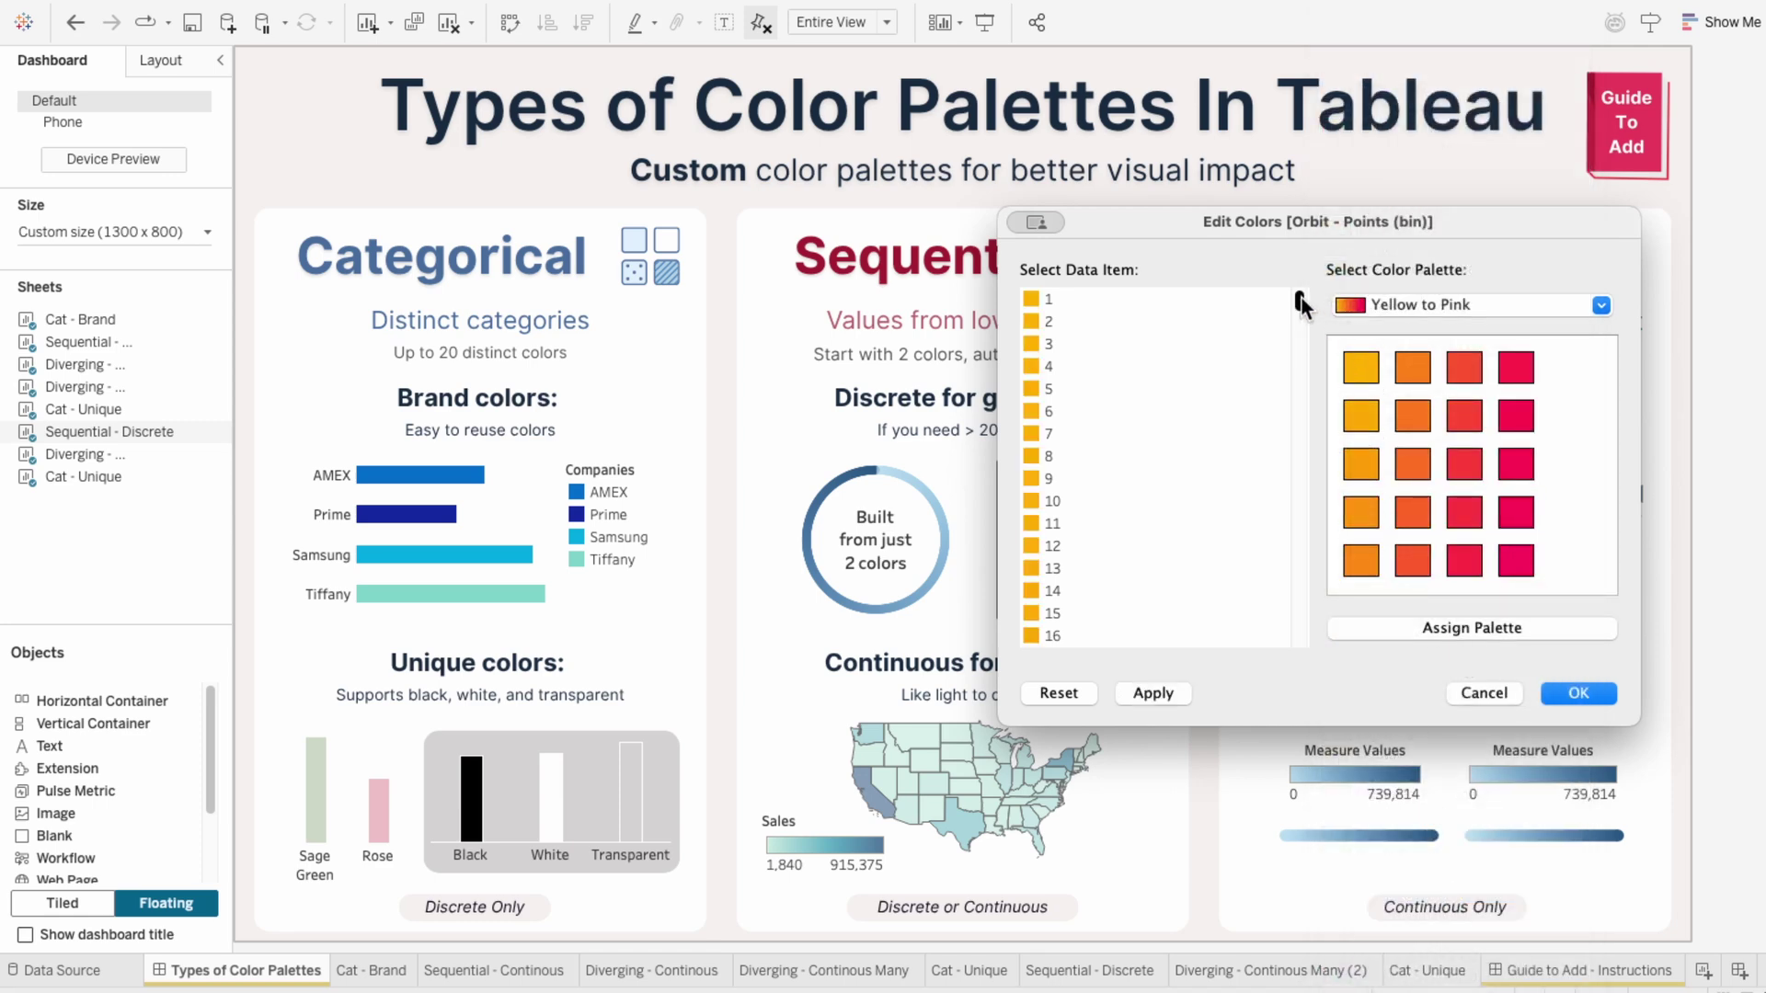
{"action": "left_click_drag", "start_coordinate": [1299, 303], "coordinate": [1307, 645]}
{"action": "left_click", "coordinate": [1153, 697]}
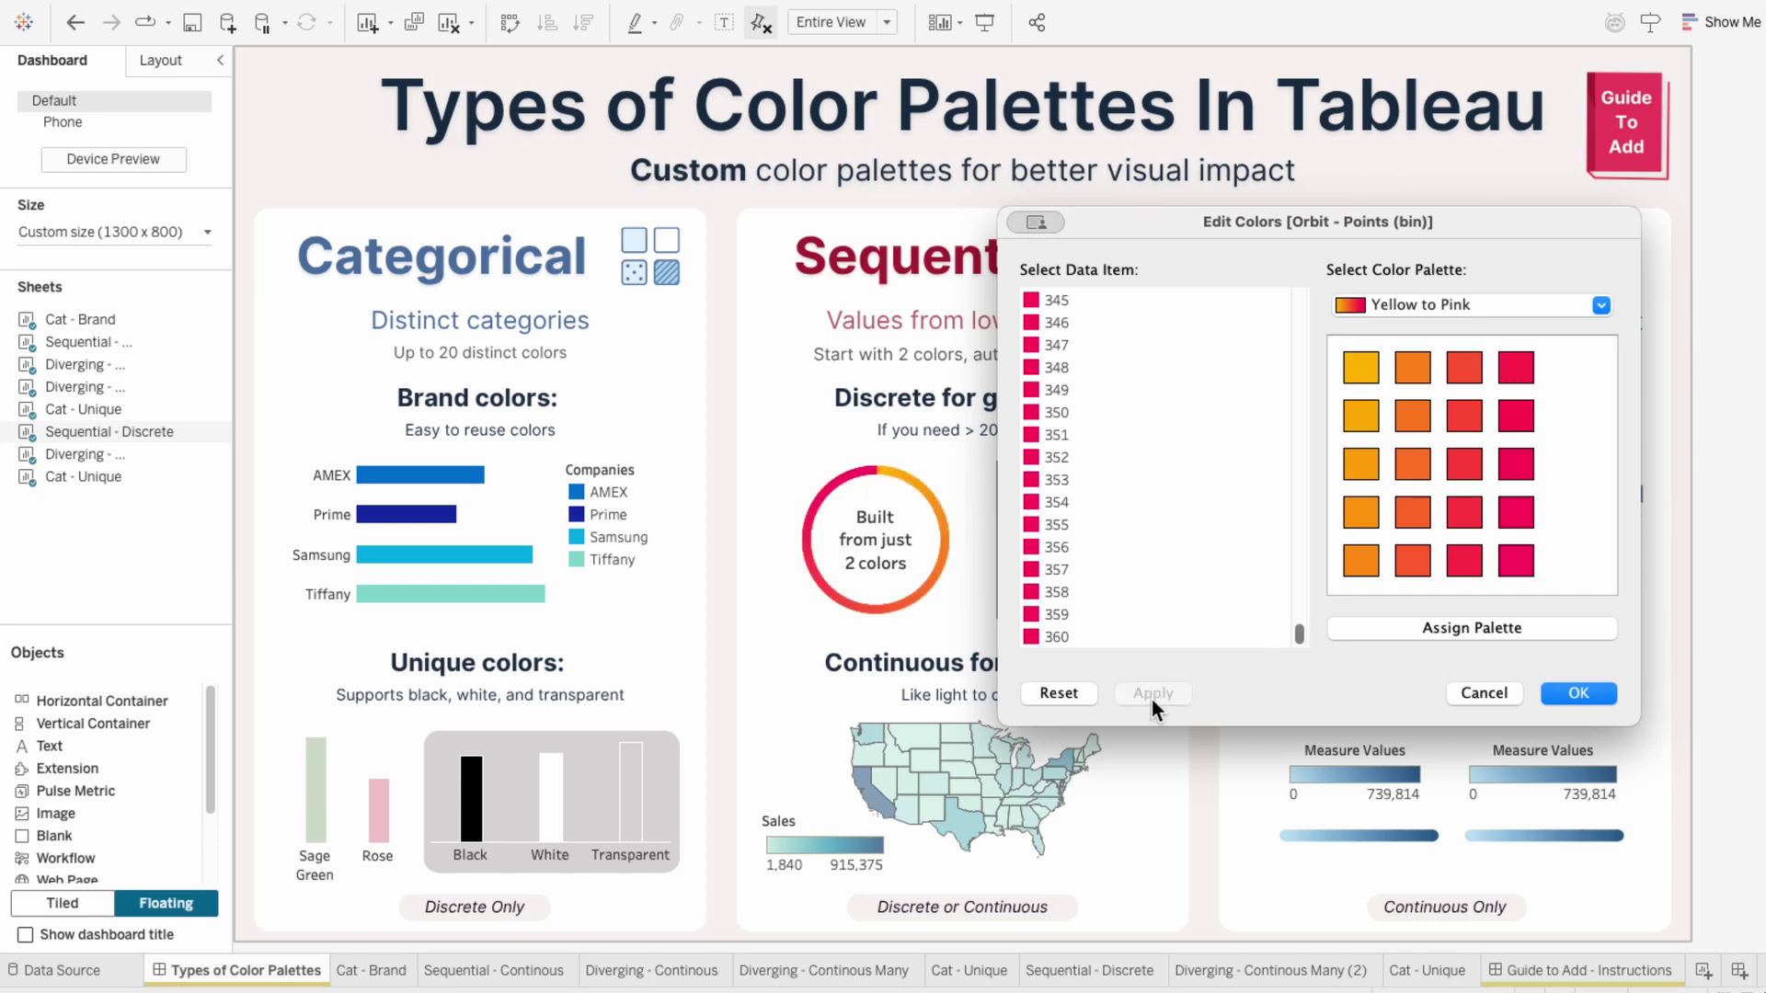
{"action": "left_click", "coordinate": [1573, 695]}
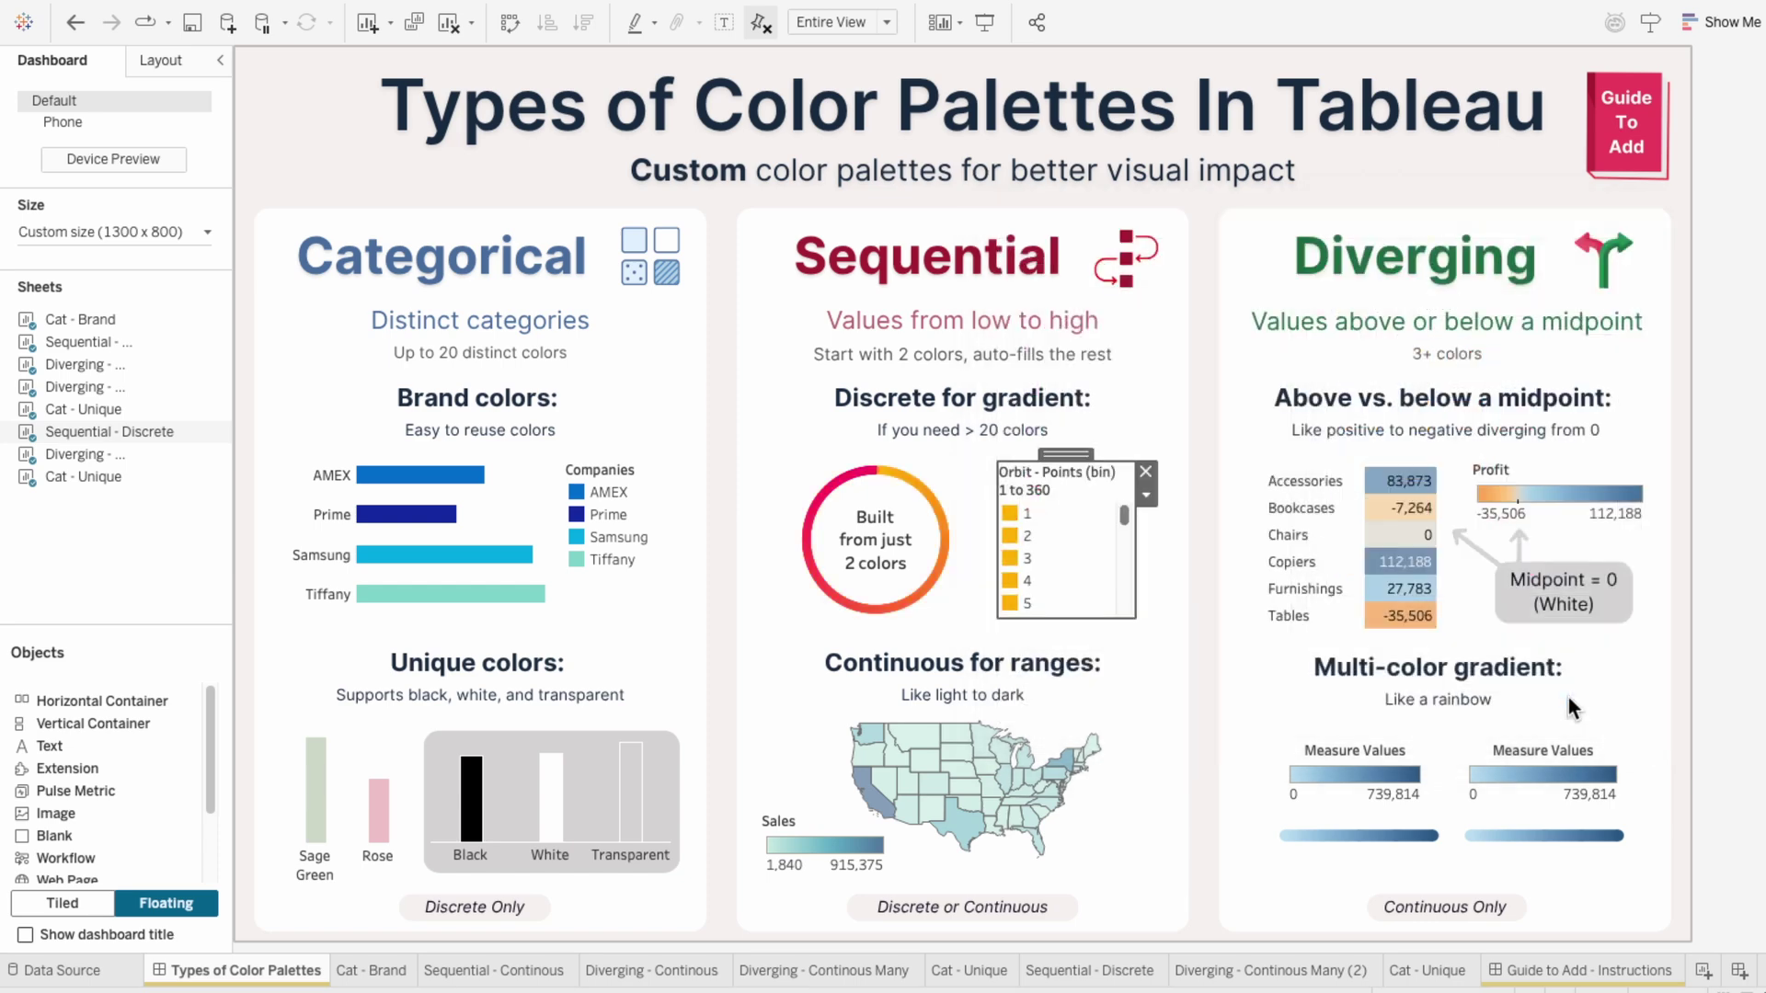
Apply the Yellow to Pink palette to the Sales map legend.
{"action": "left_click", "coordinate": [1027, 718]}
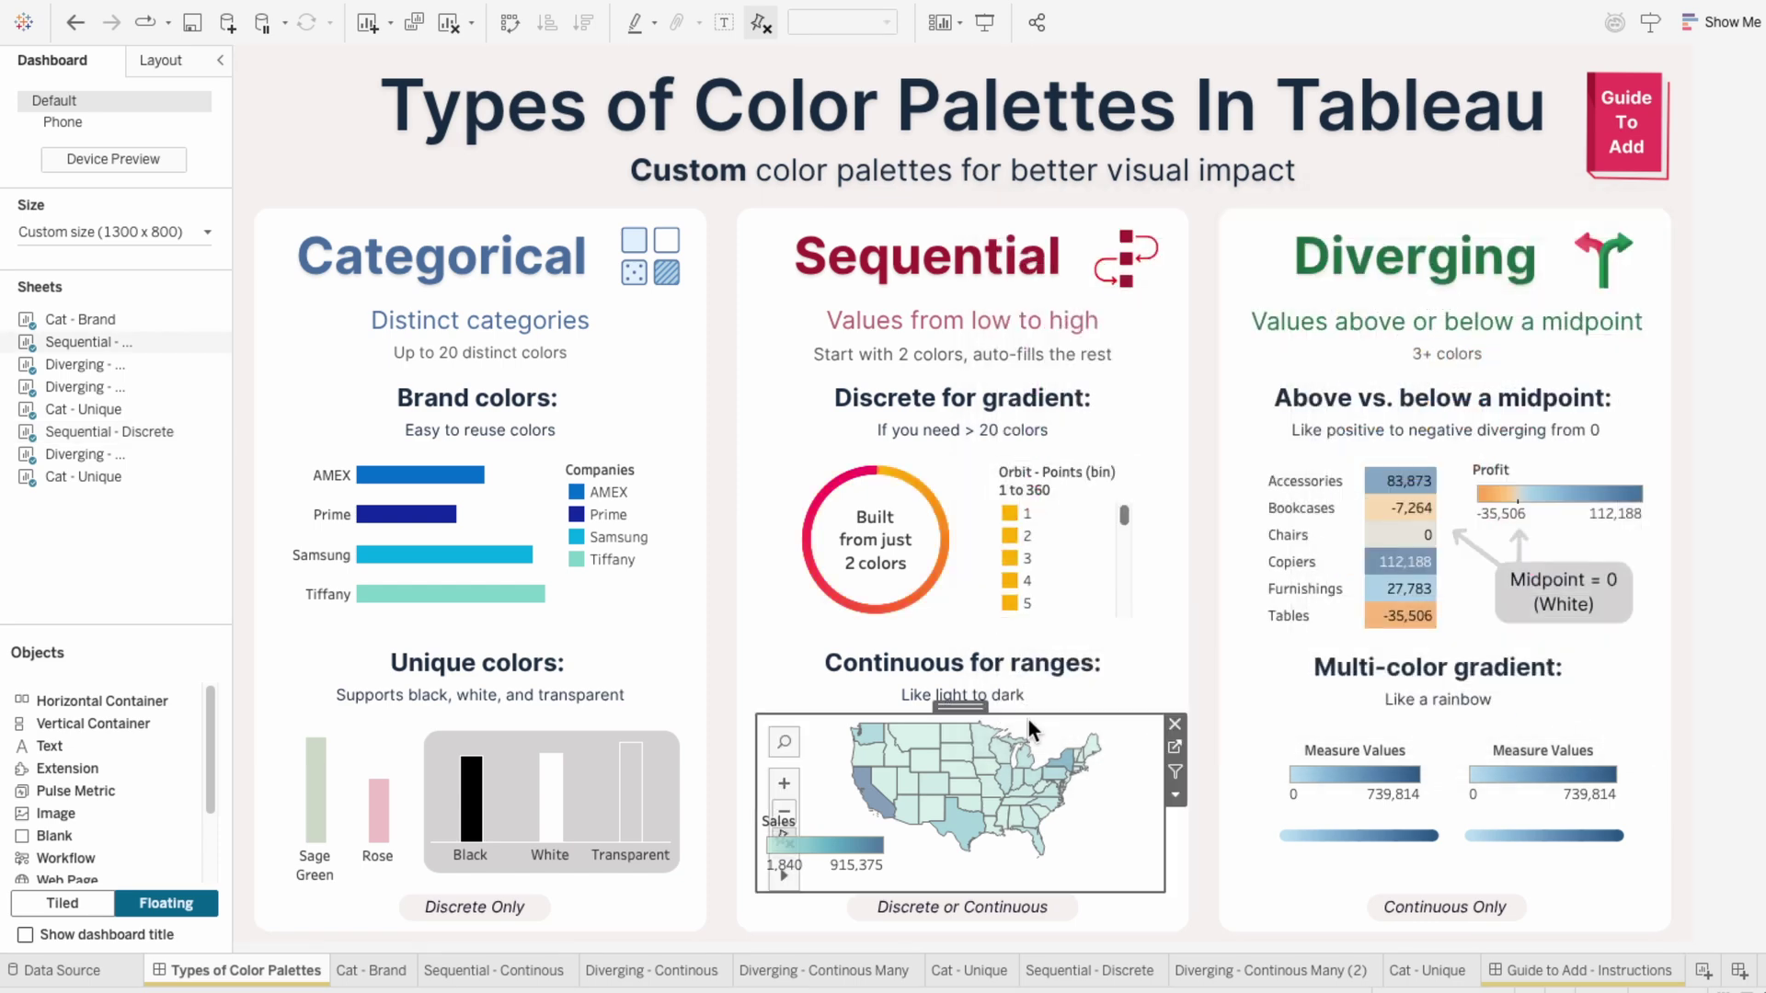
{"action": "left_click", "coordinate": [846, 818]}
{"action": "left_click", "coordinate": [901, 846]}
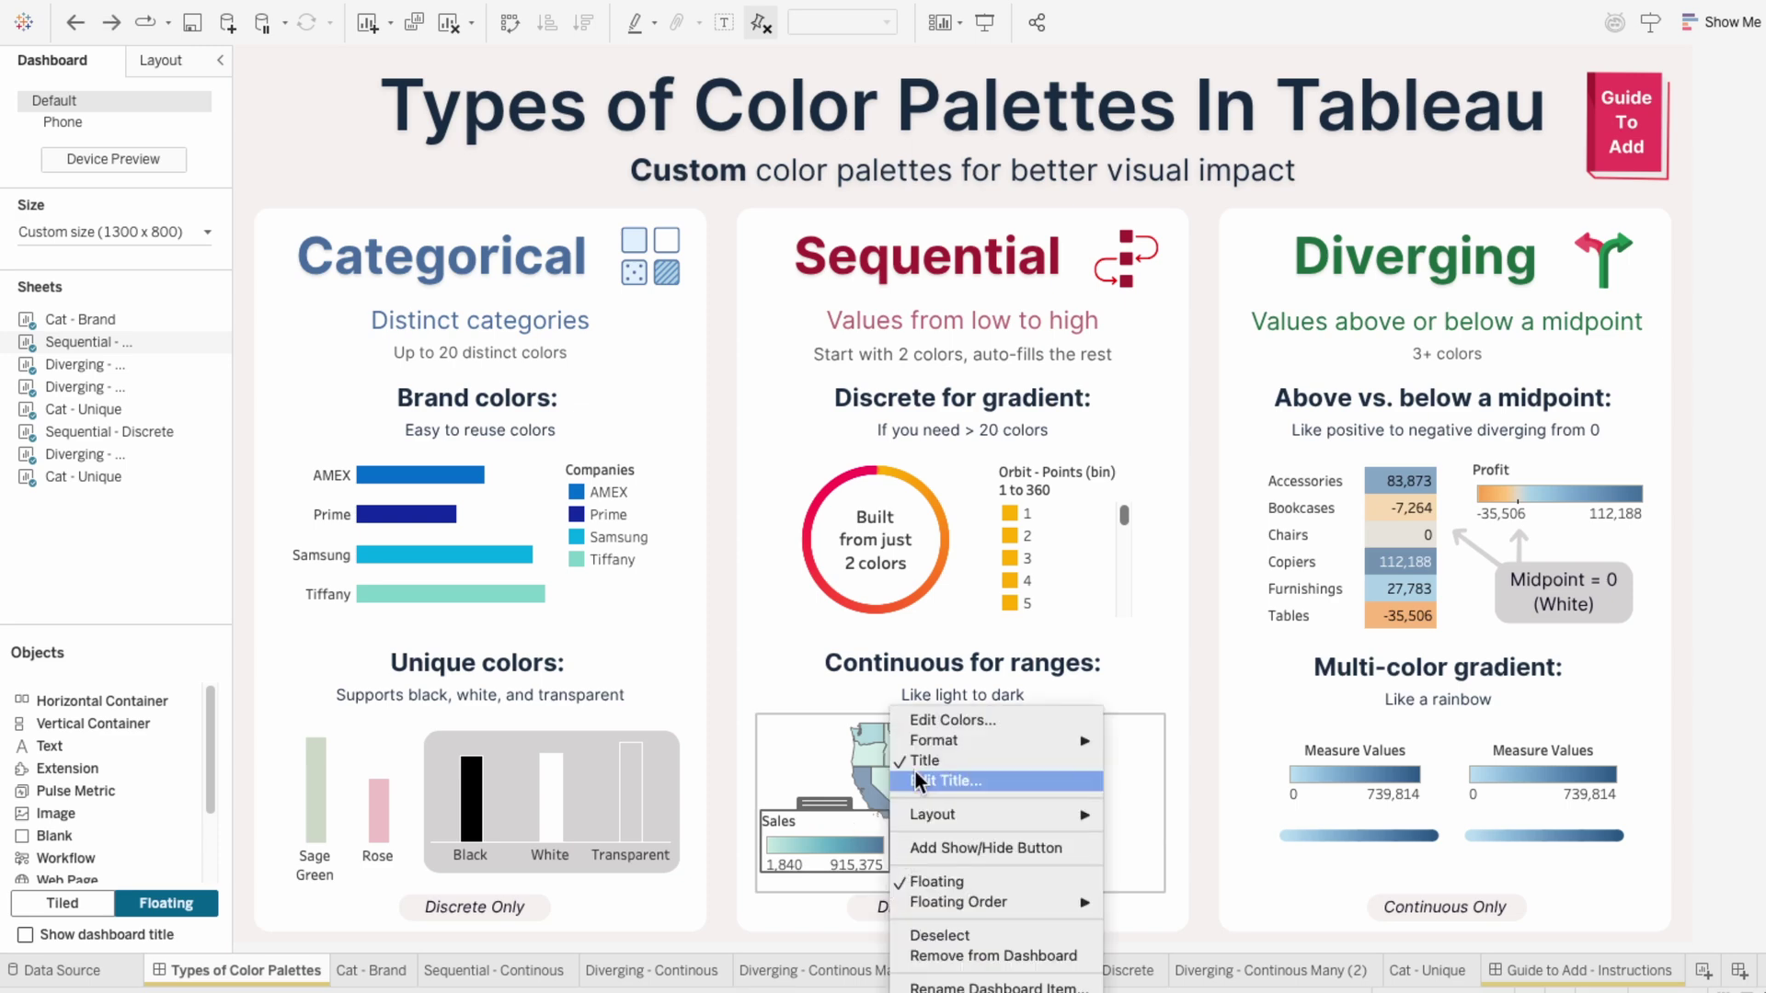
{"action": "left_click", "coordinate": [926, 719]}
{"action": "left_click", "coordinate": [860, 374]}
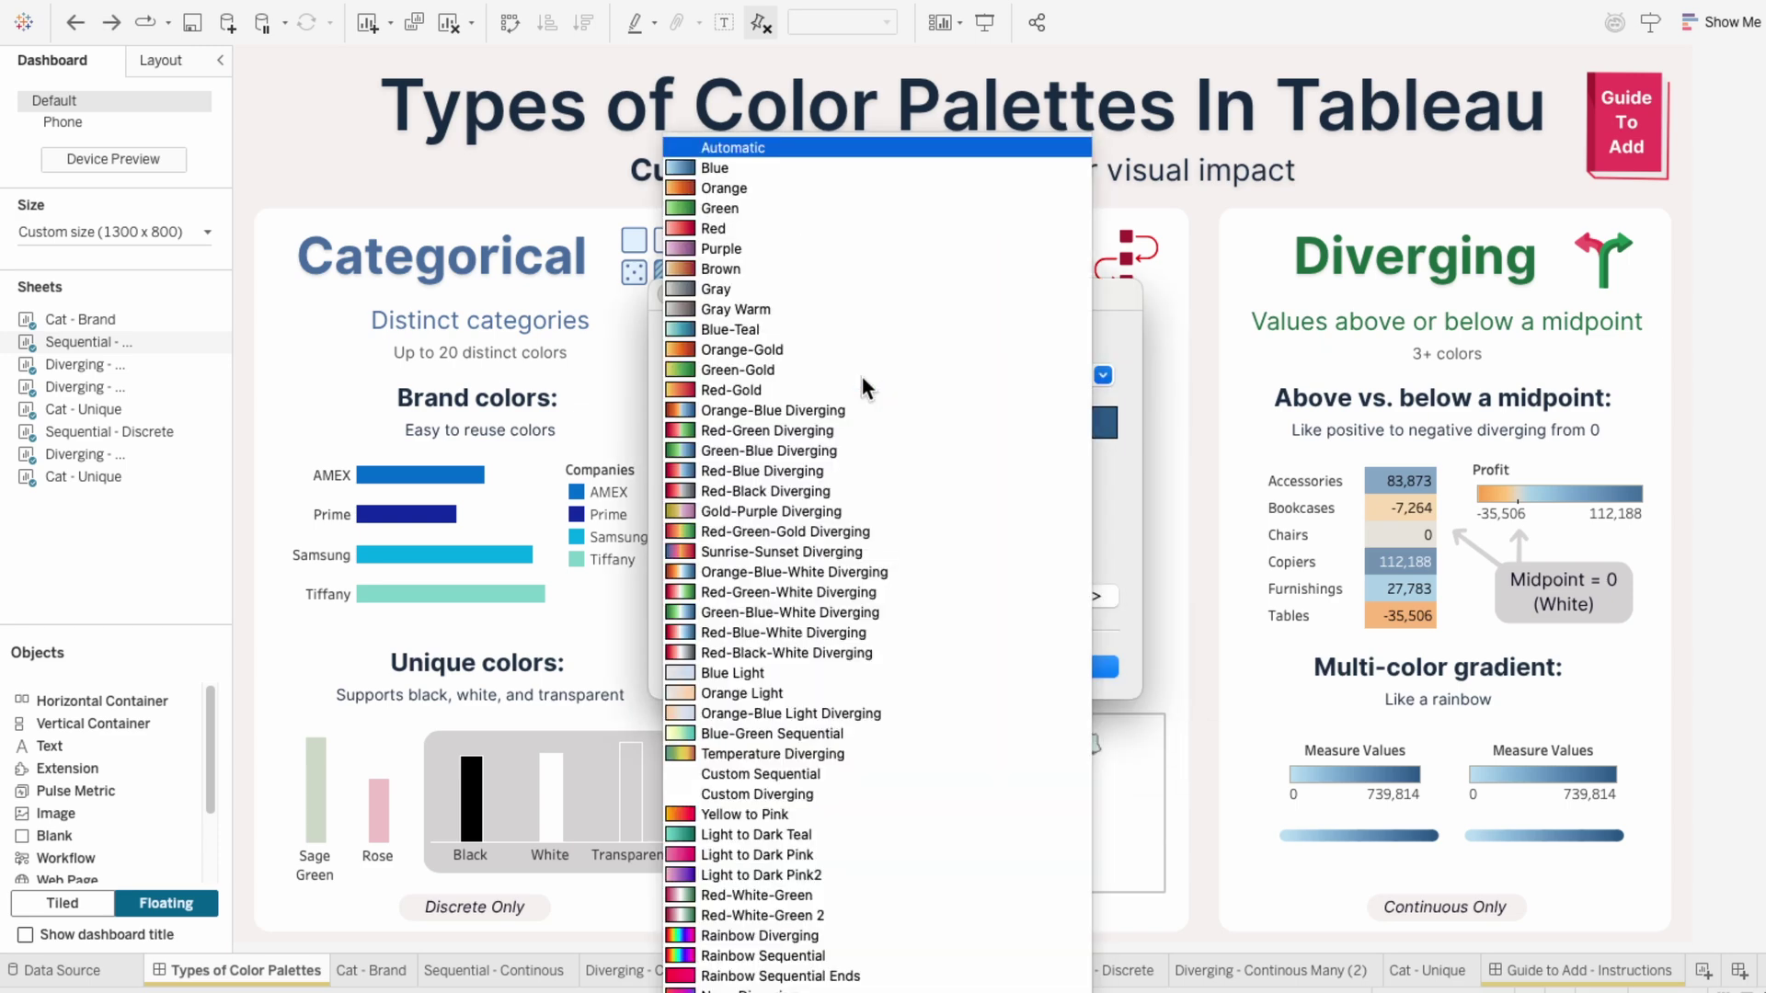
{"action": "left_click", "coordinate": [831, 804]}
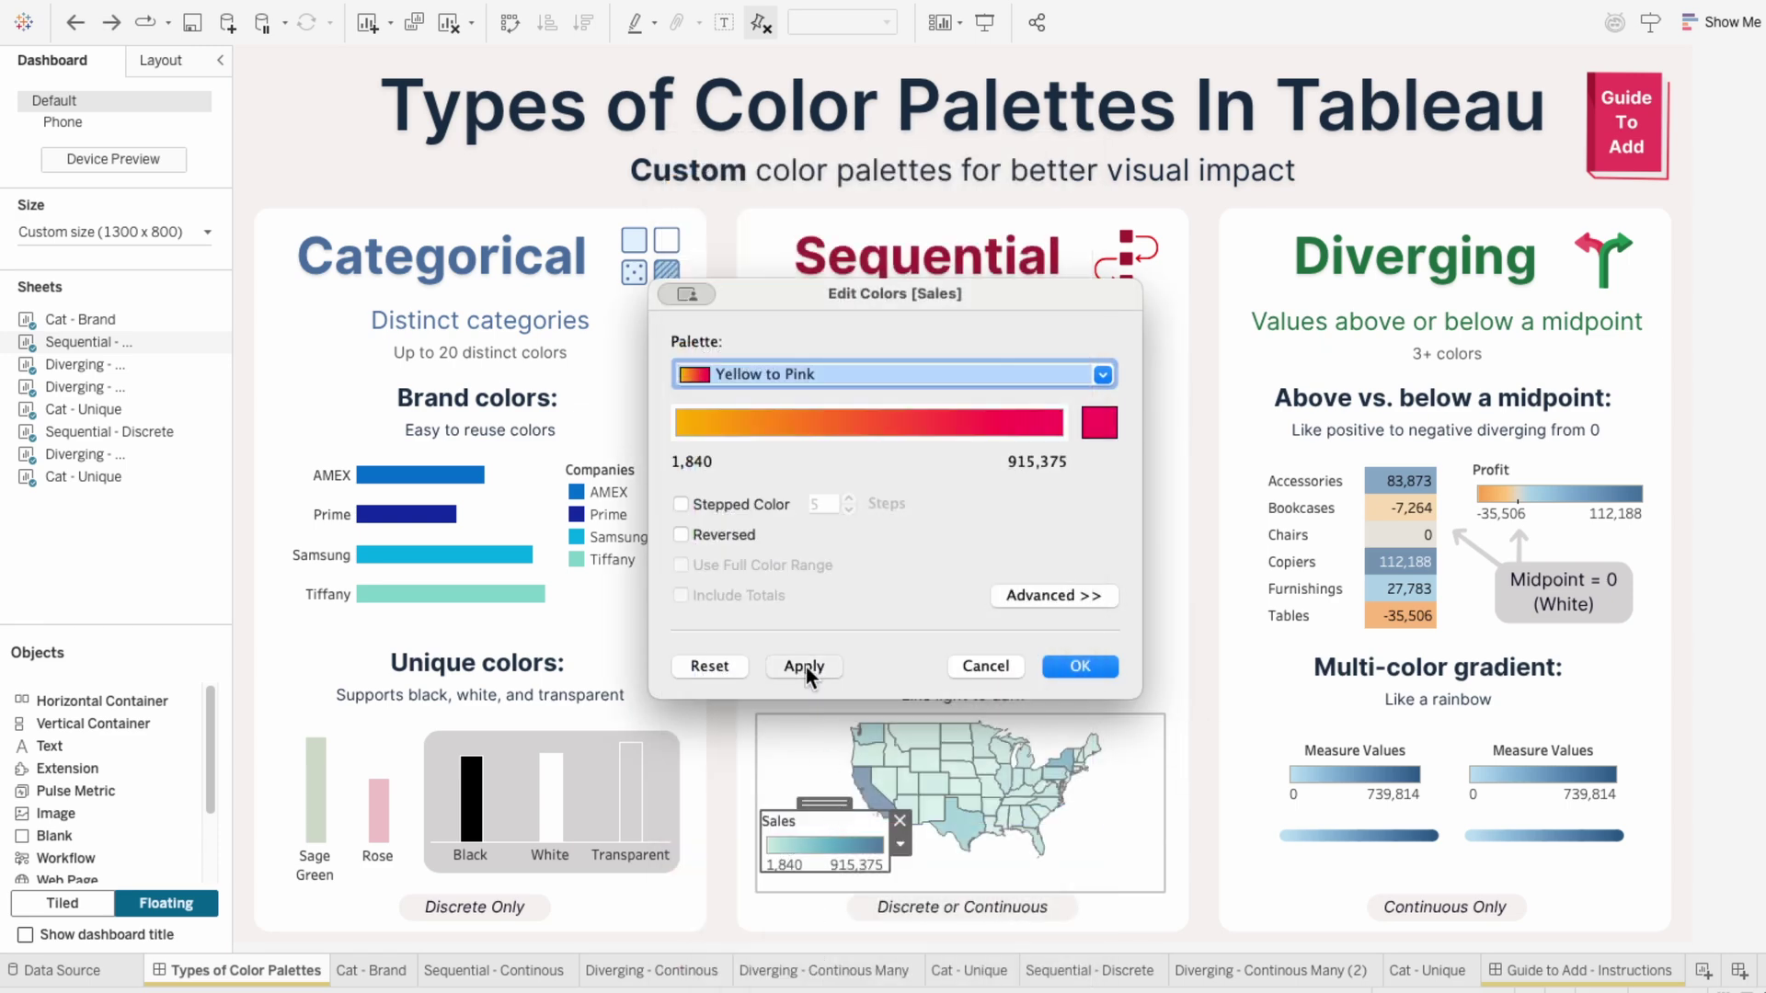
{"action": "left_click", "coordinate": [806, 667]}
Apply Light to Dark Pink2 to the Sales map, then cancel after previewing Custom Sequential.
{"action": "left_click_drag", "start_coordinate": [846, 295], "coordinate": [940, 118]}
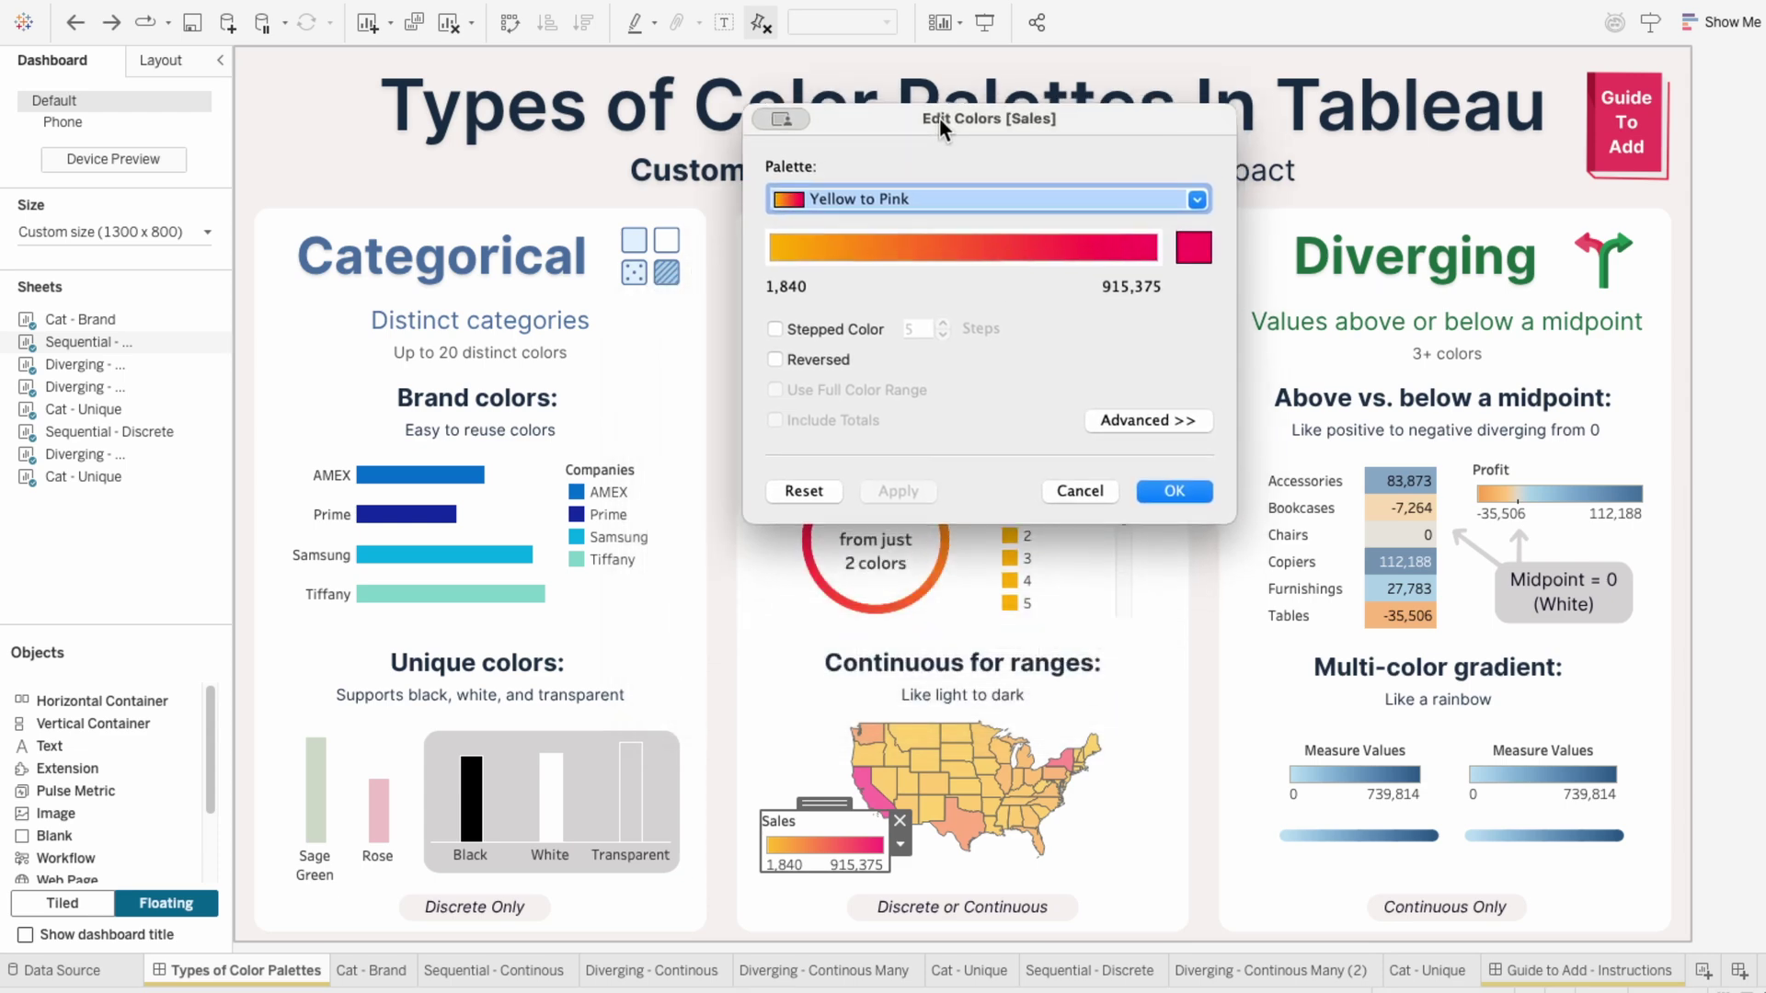
{"action": "left_click", "coordinate": [956, 193]}
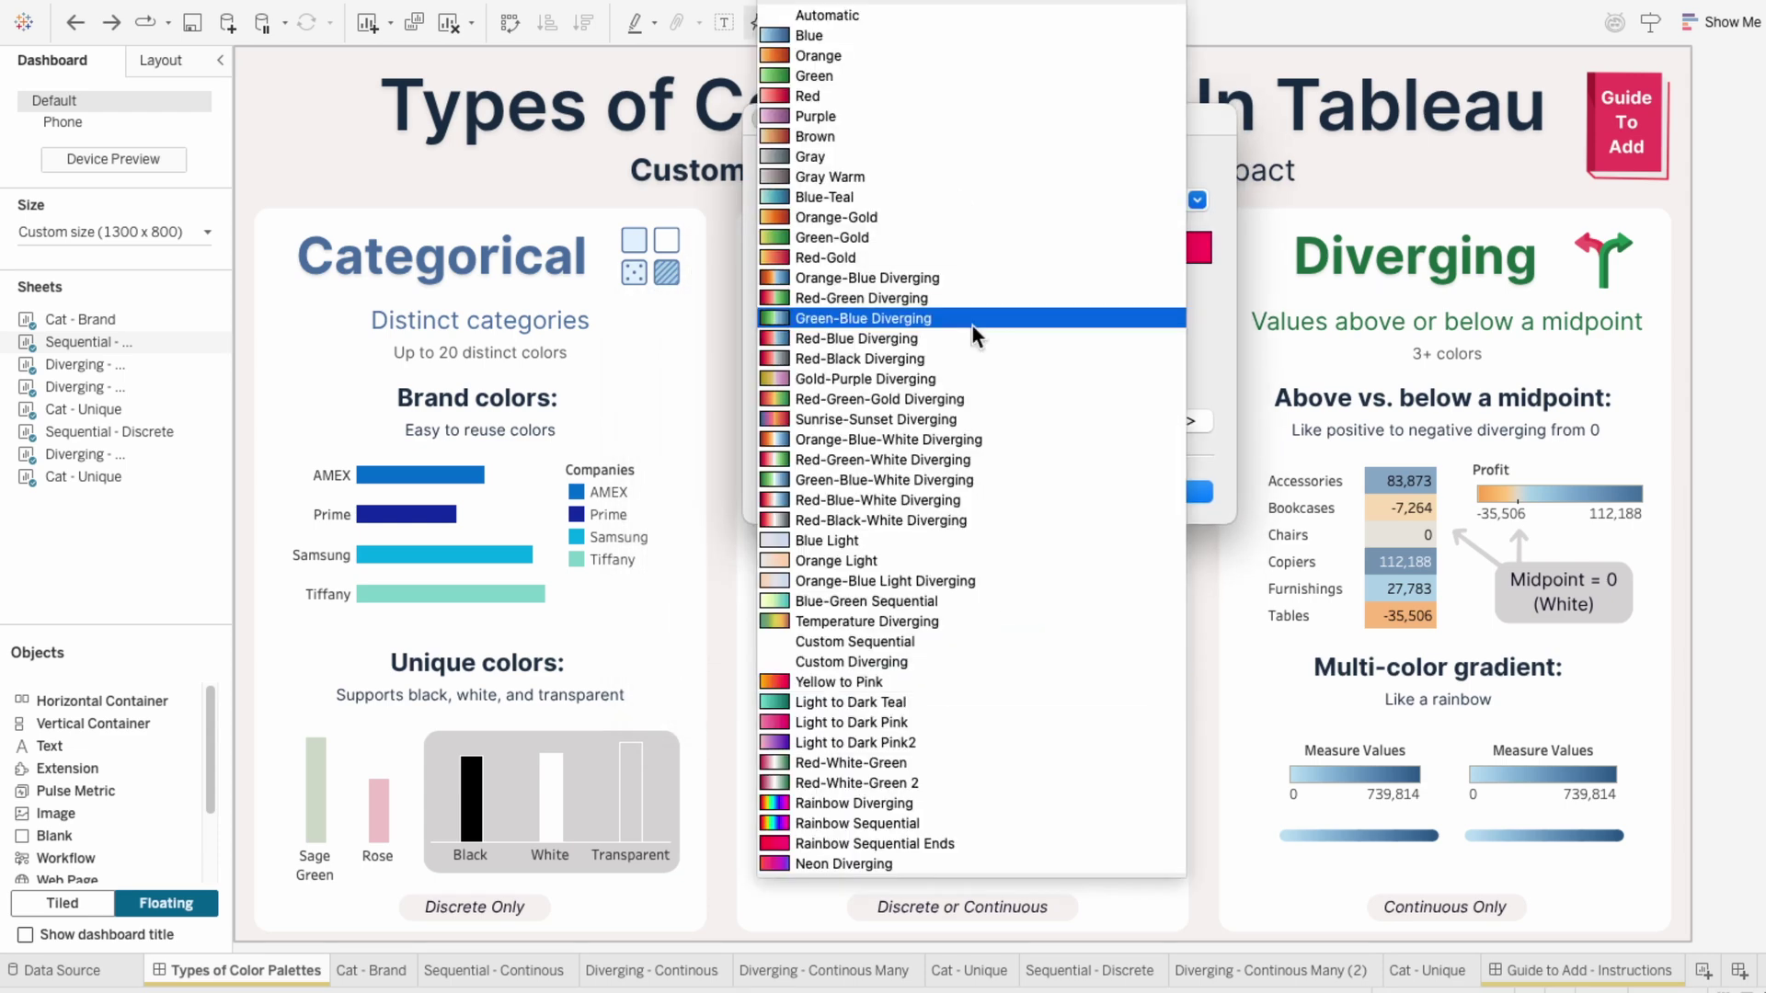
{"action": "left_click", "coordinate": [964, 734]}
{"action": "left_click", "coordinate": [914, 497]}
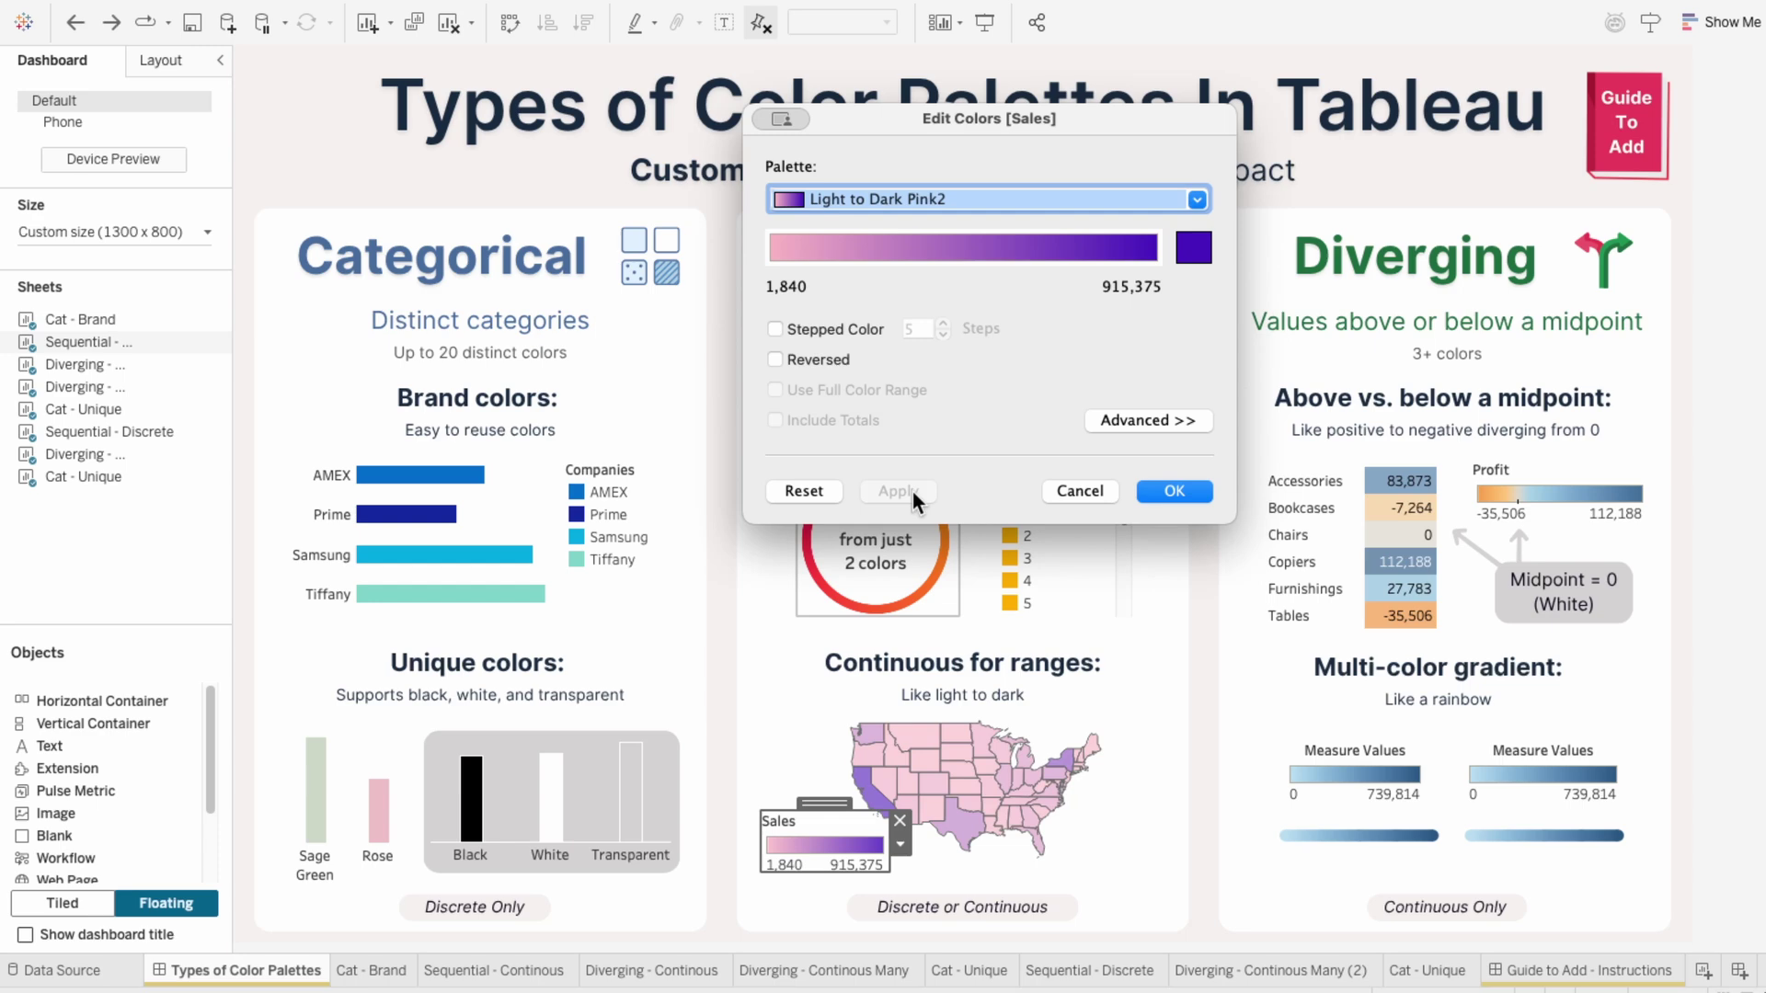
{"action": "left_click", "coordinate": [866, 197]}
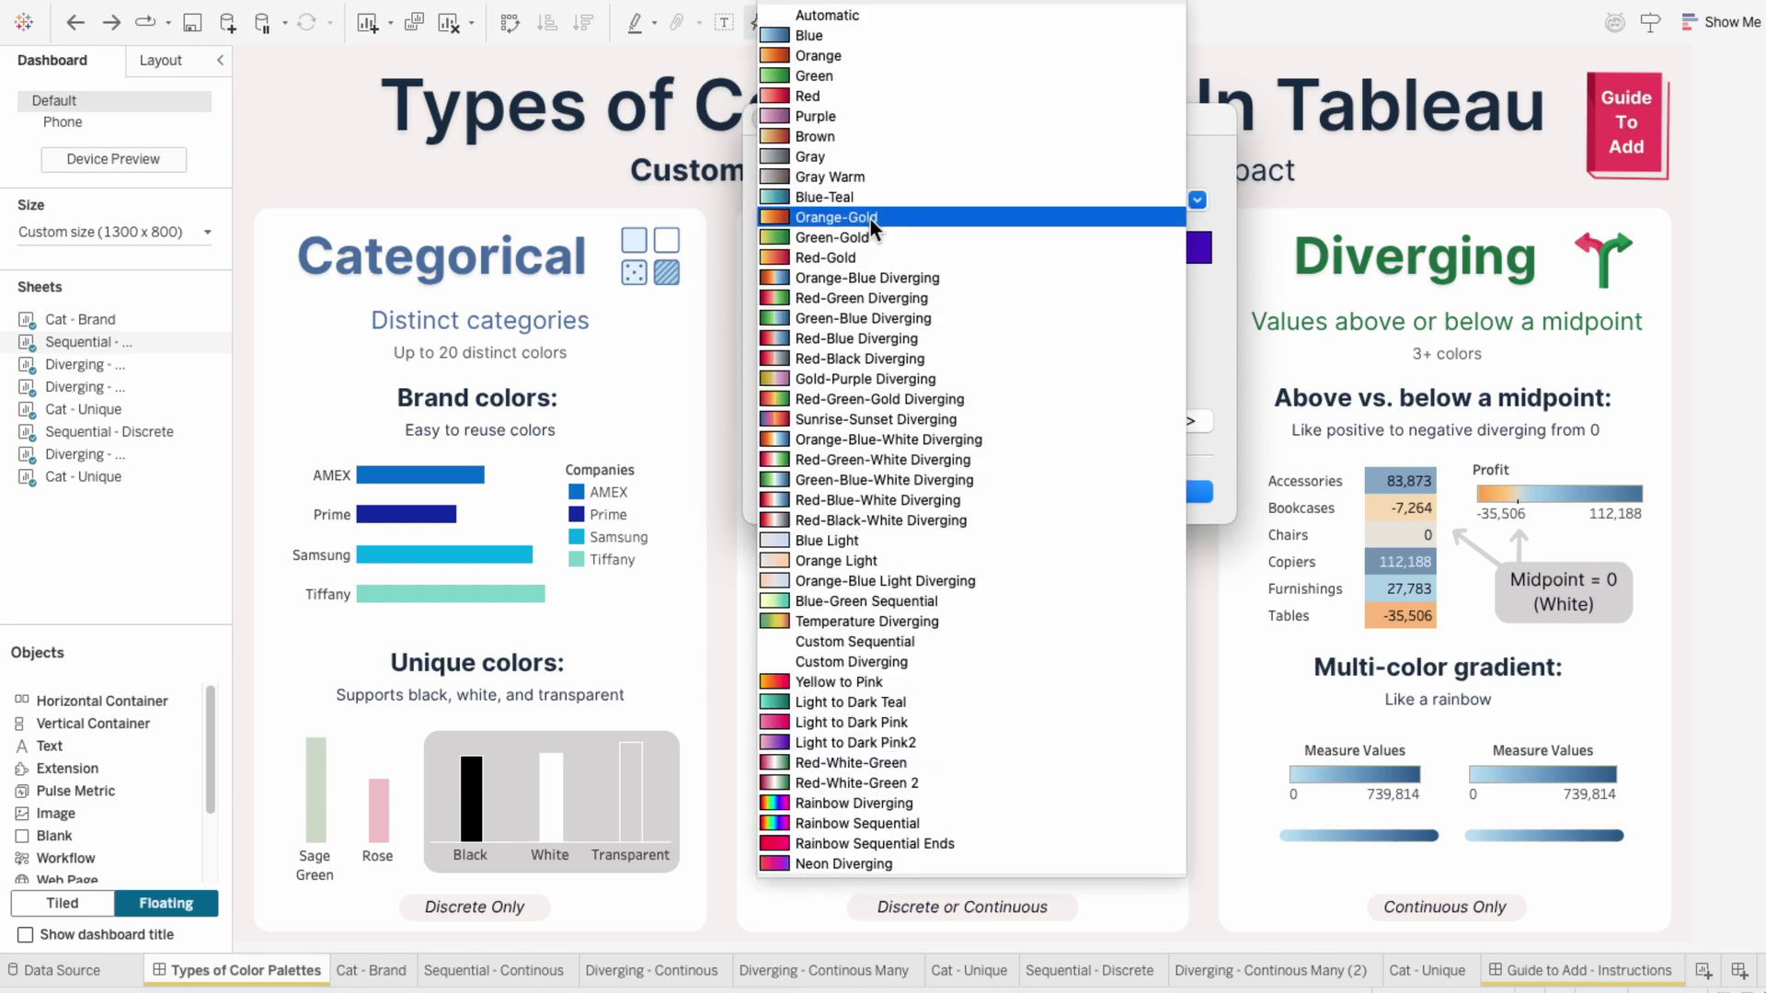
{"action": "left_click", "coordinate": [906, 637]}
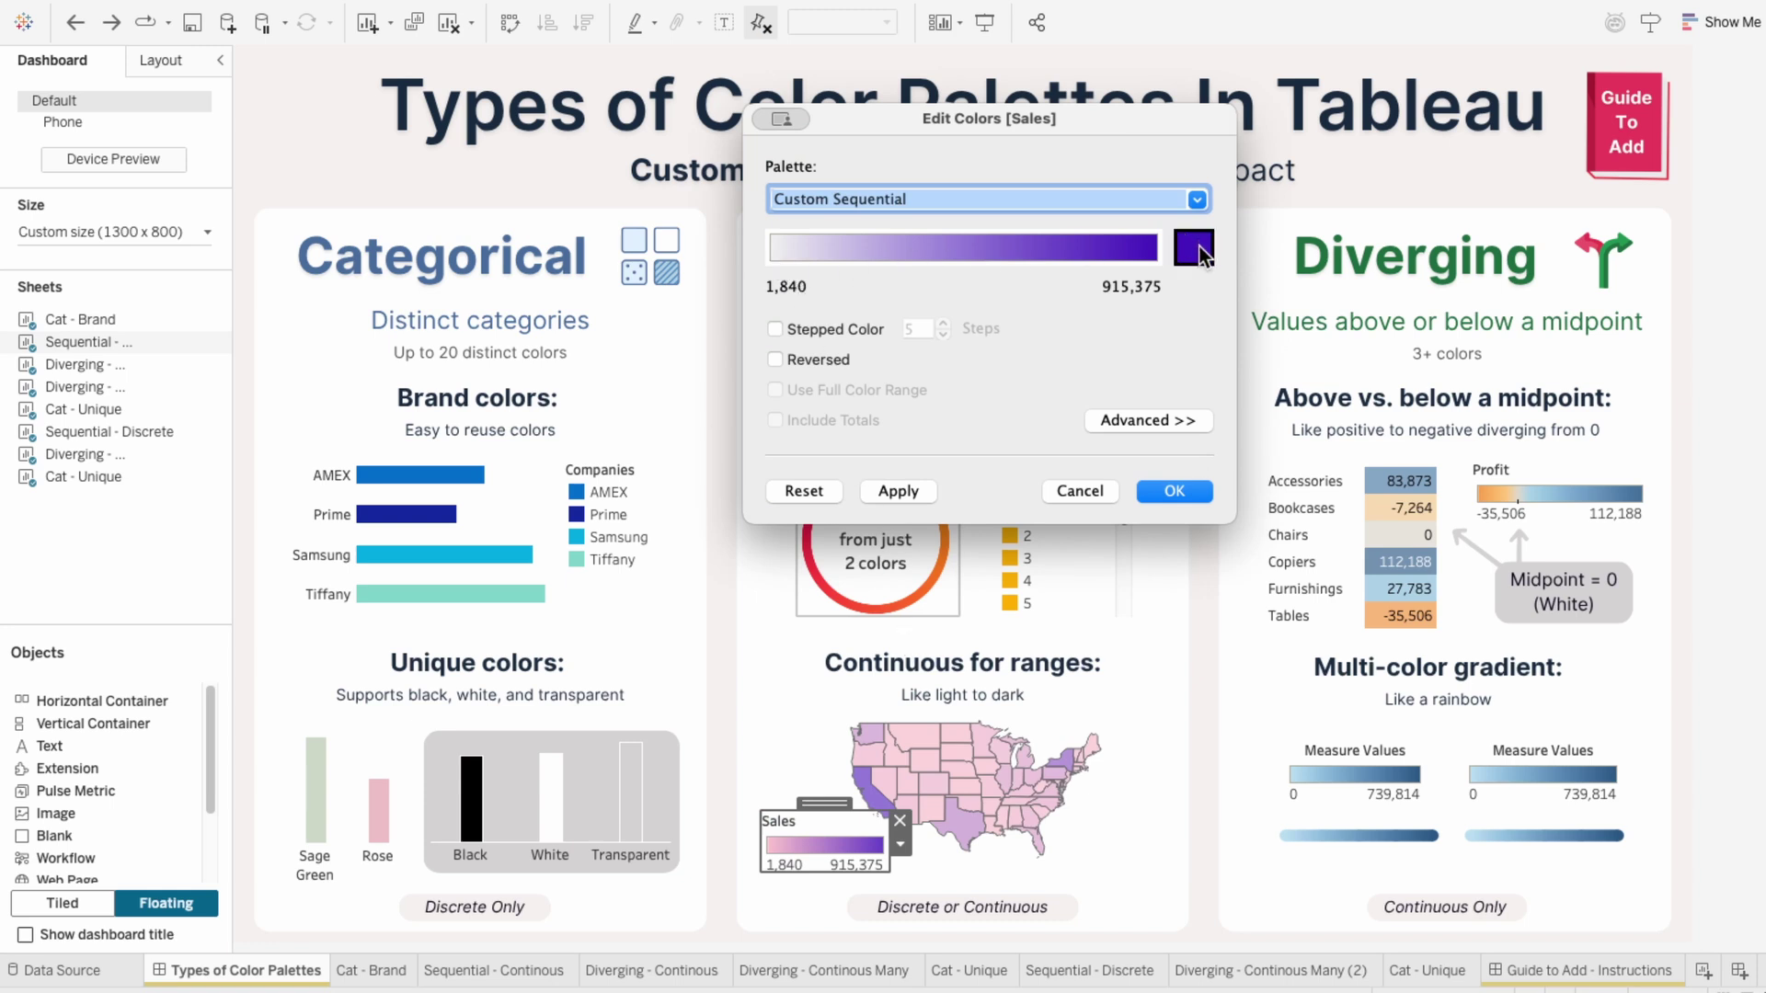
{"action": "left_click", "coordinate": [1103, 495]}
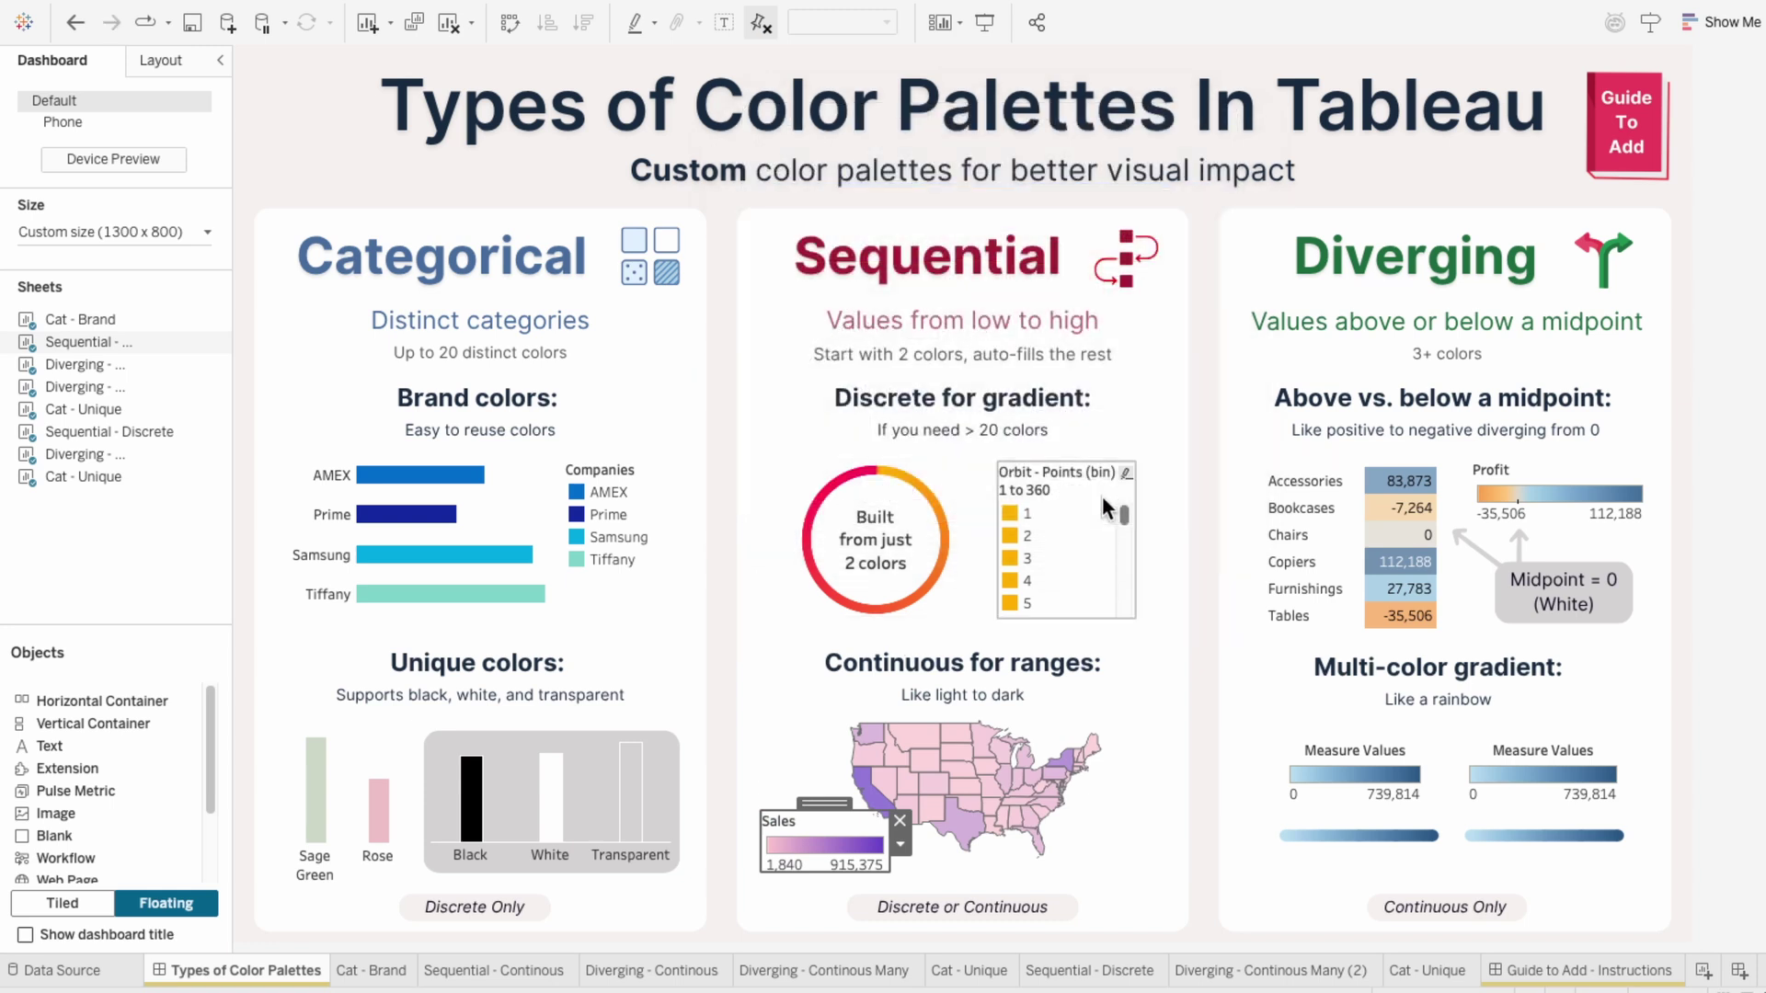
Apply the Red-Green-White Diverging palette to the Profit legend.
{"action": "left_click", "coordinate": [1490, 469]}
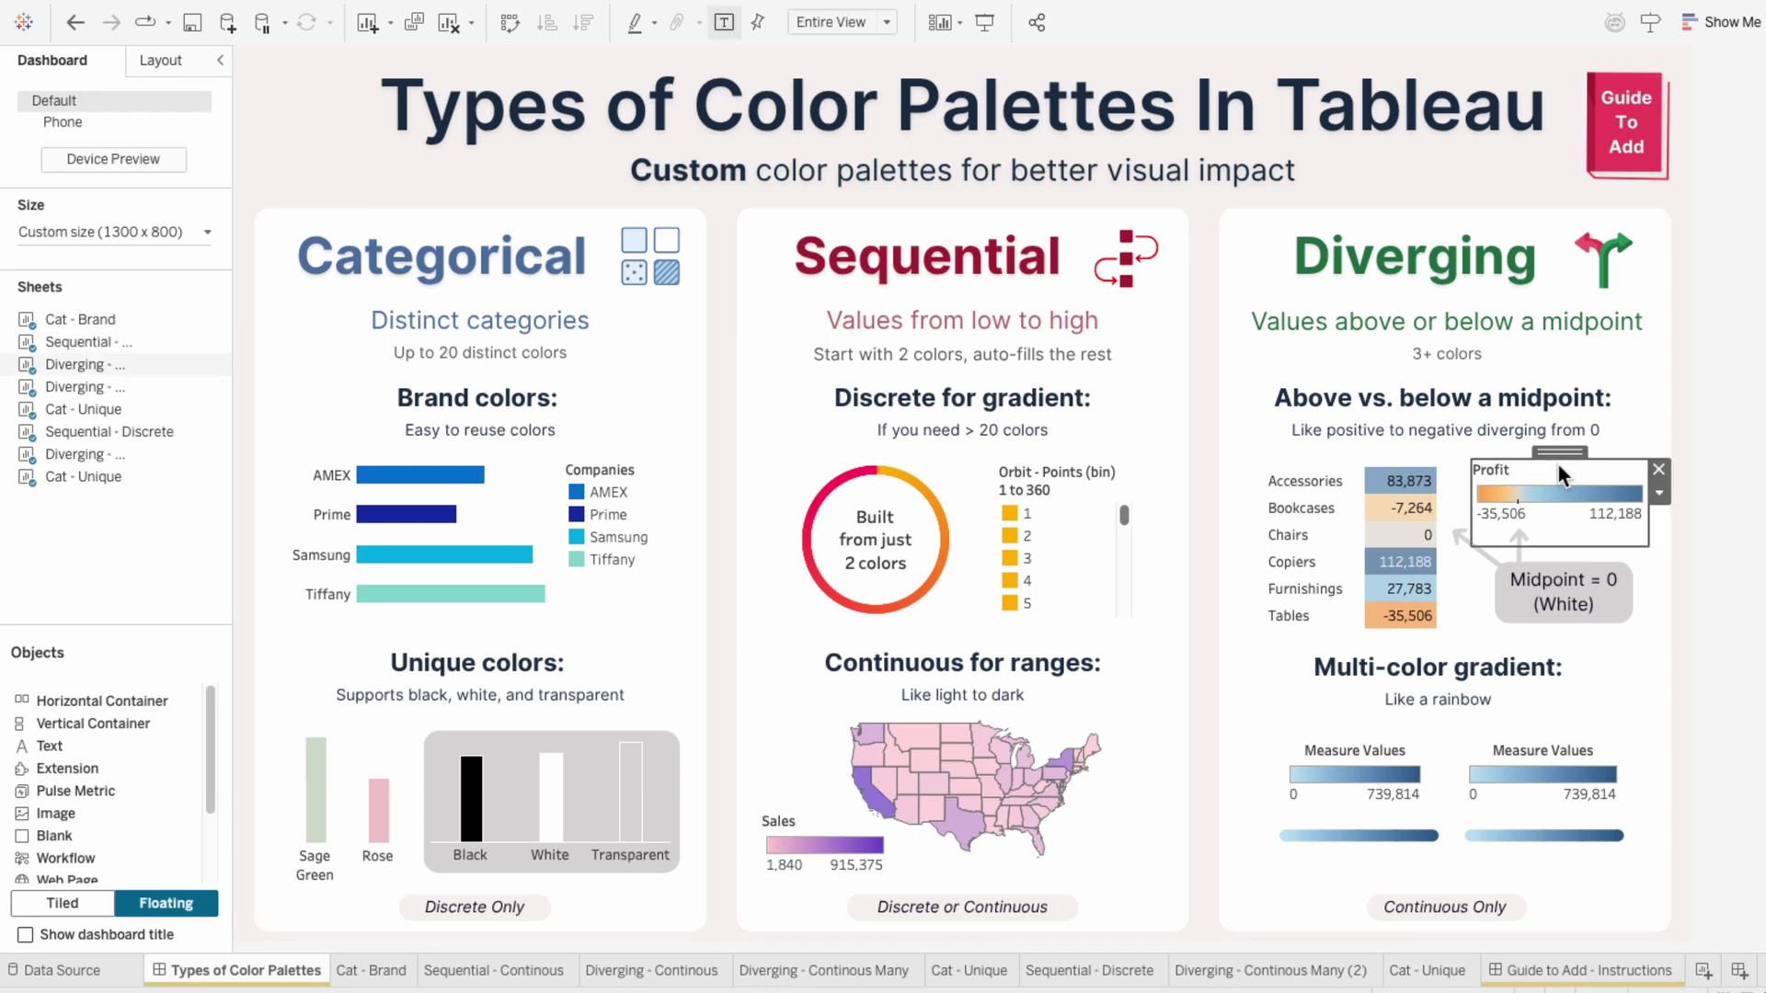
{"action": "left_click", "coordinate": [1660, 496]}
{"action": "left_click", "coordinate": [1660, 513]}
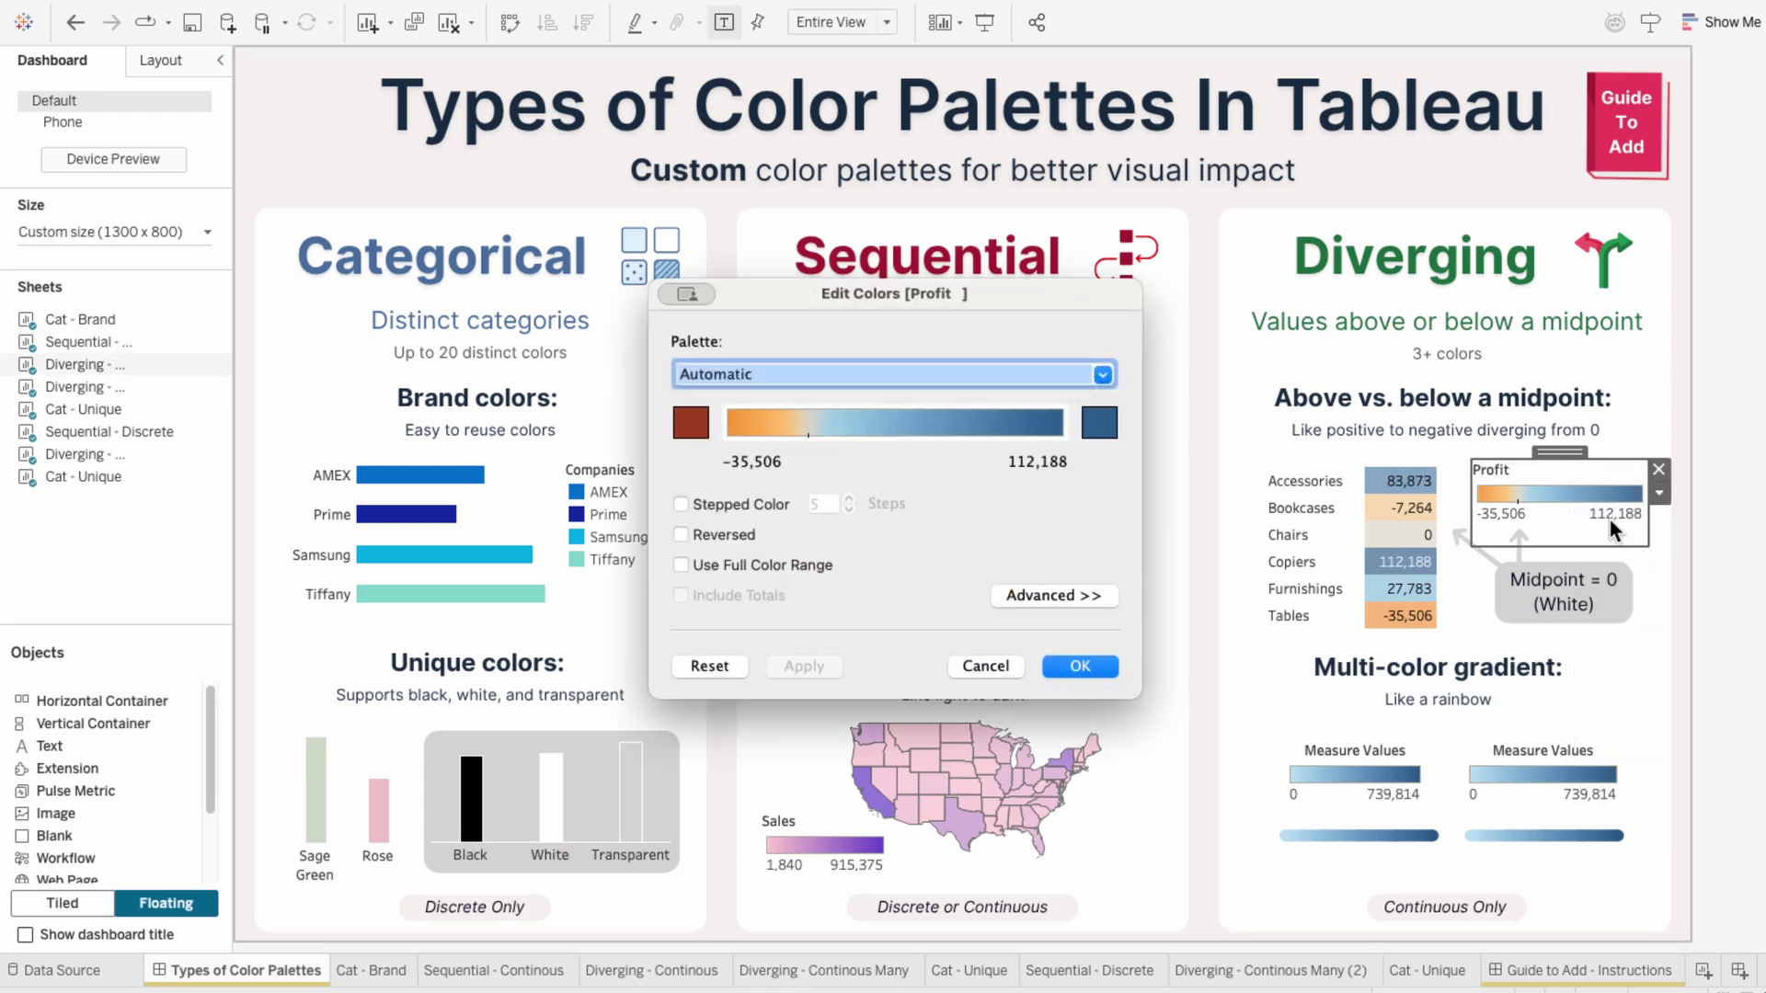
{"action": "left_click", "coordinate": [847, 386]}
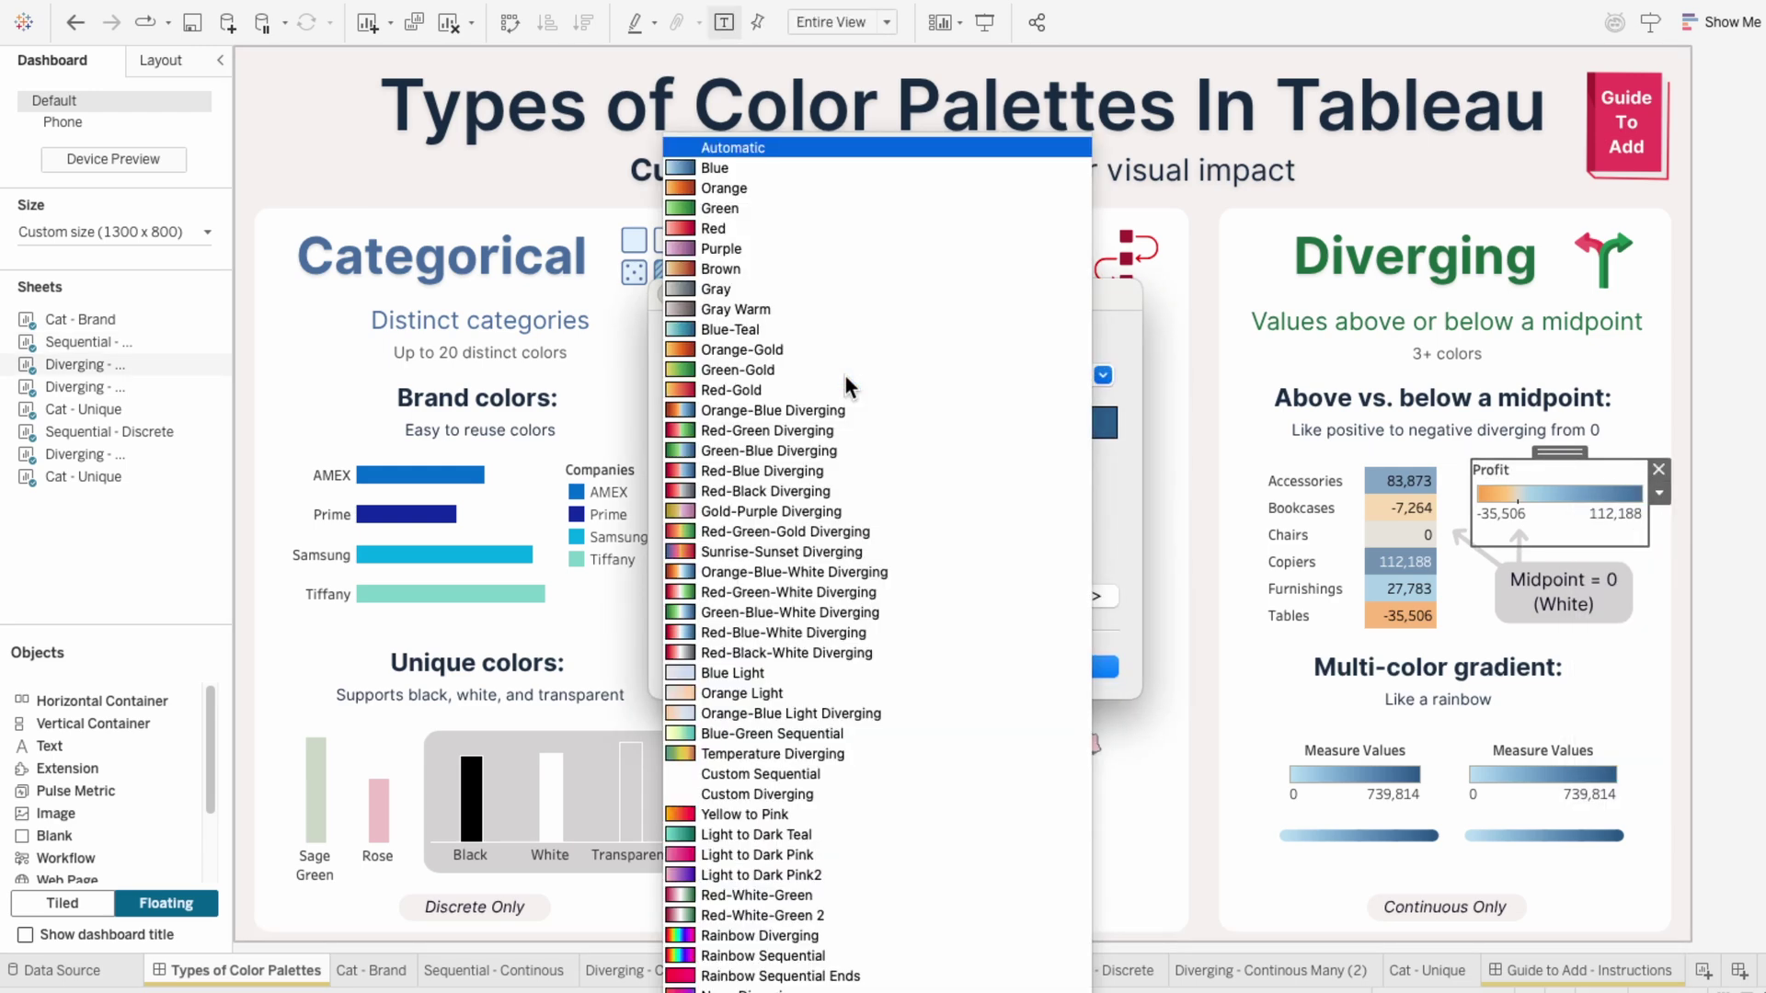
{"action": "left_click", "coordinate": [835, 586]}
{"action": "left_click", "coordinate": [821, 664]}
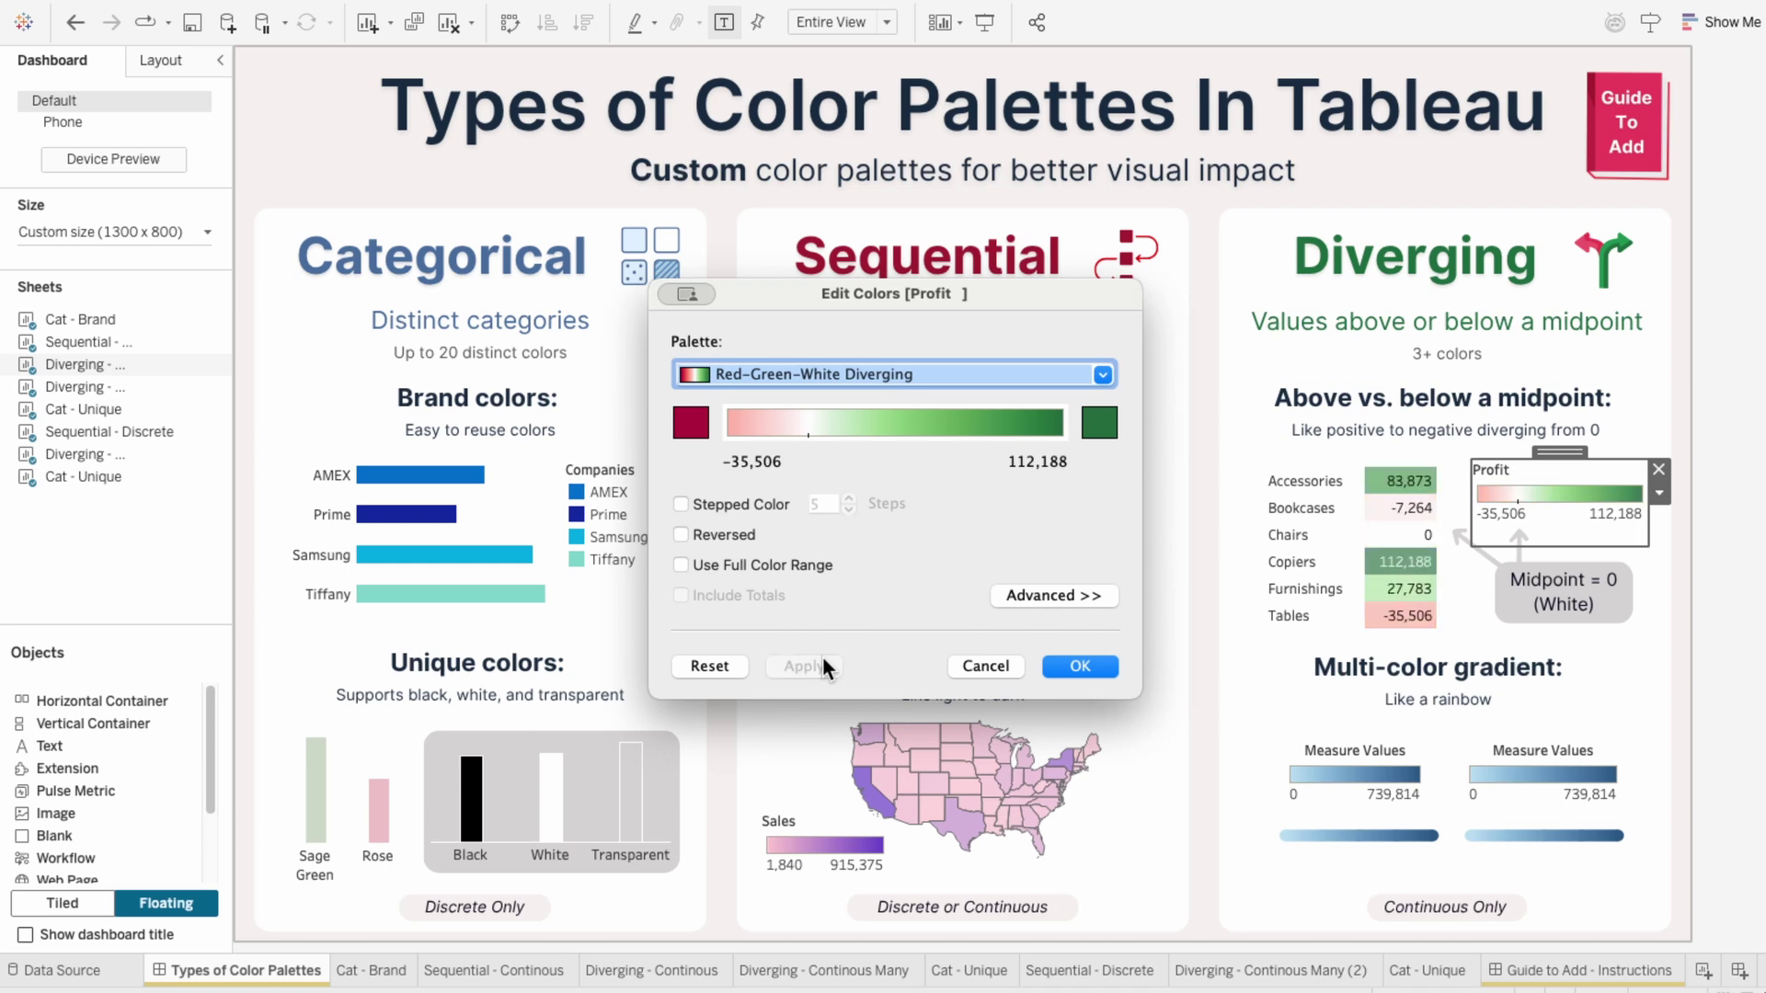
Brighten the negative-end colour of the diverging palette and apply it.
{"action": "left_click", "coordinate": [689, 425]}
{"action": "left_click", "coordinate": [964, 425]}
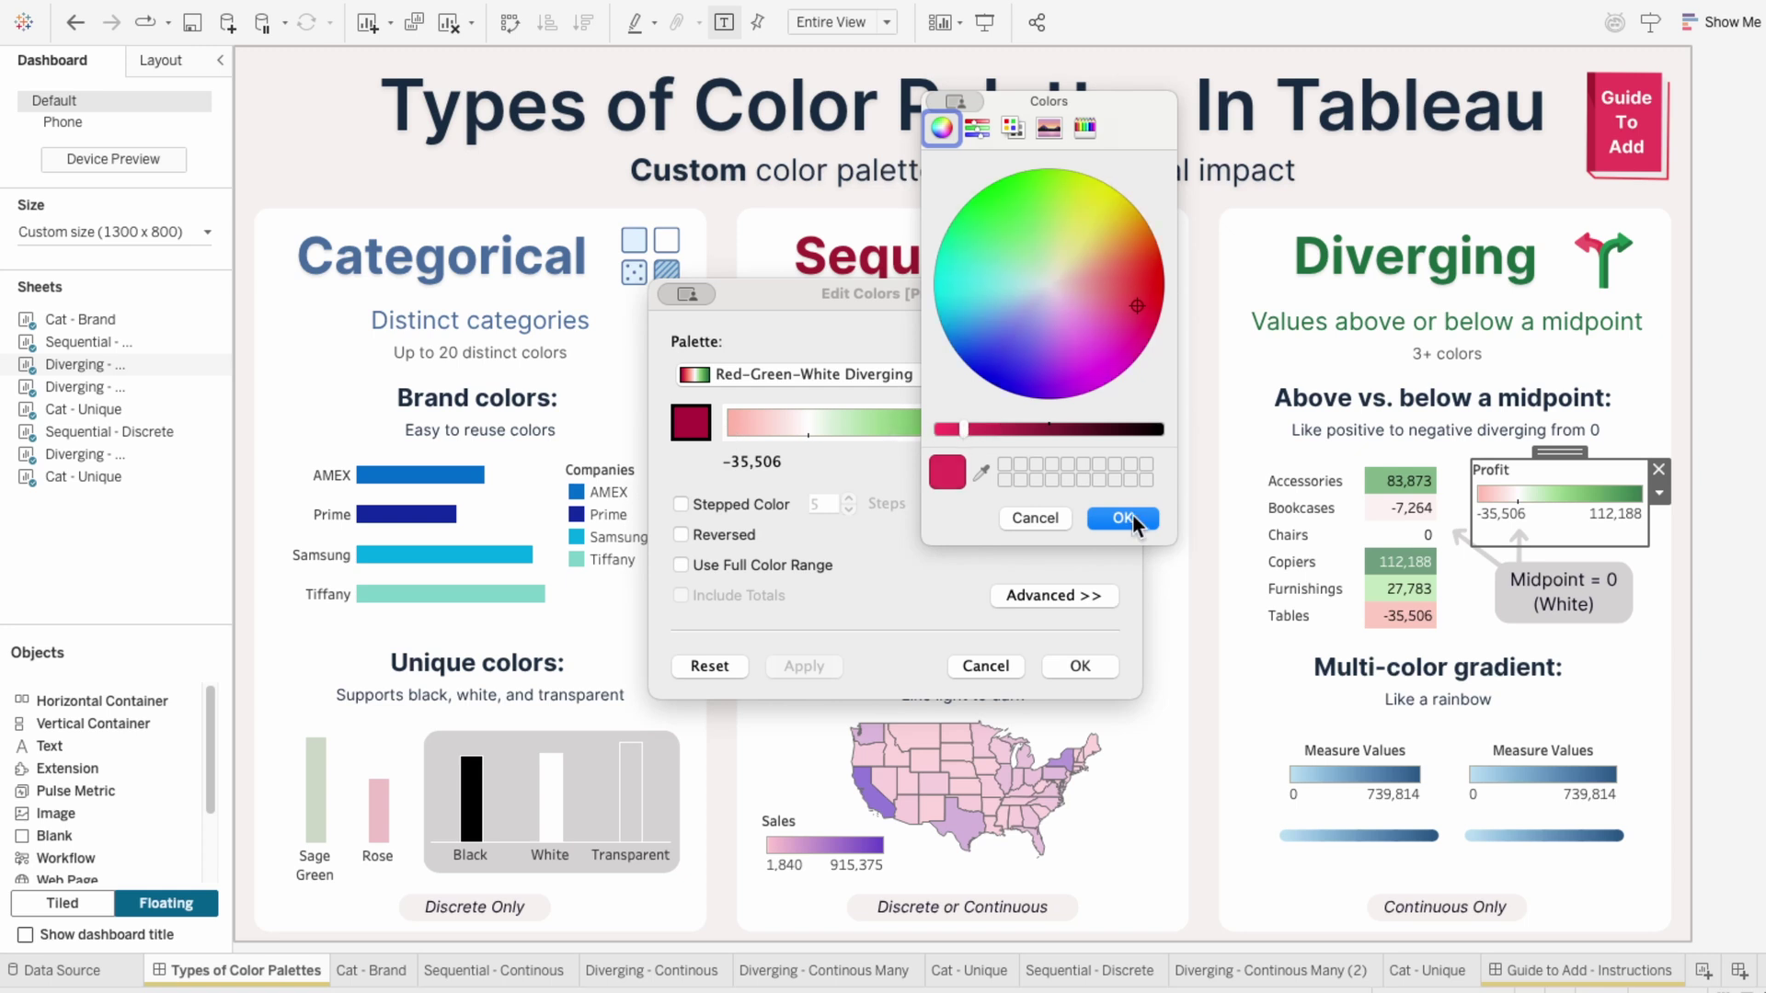
{"action": "left_click", "coordinate": [1130, 515]}
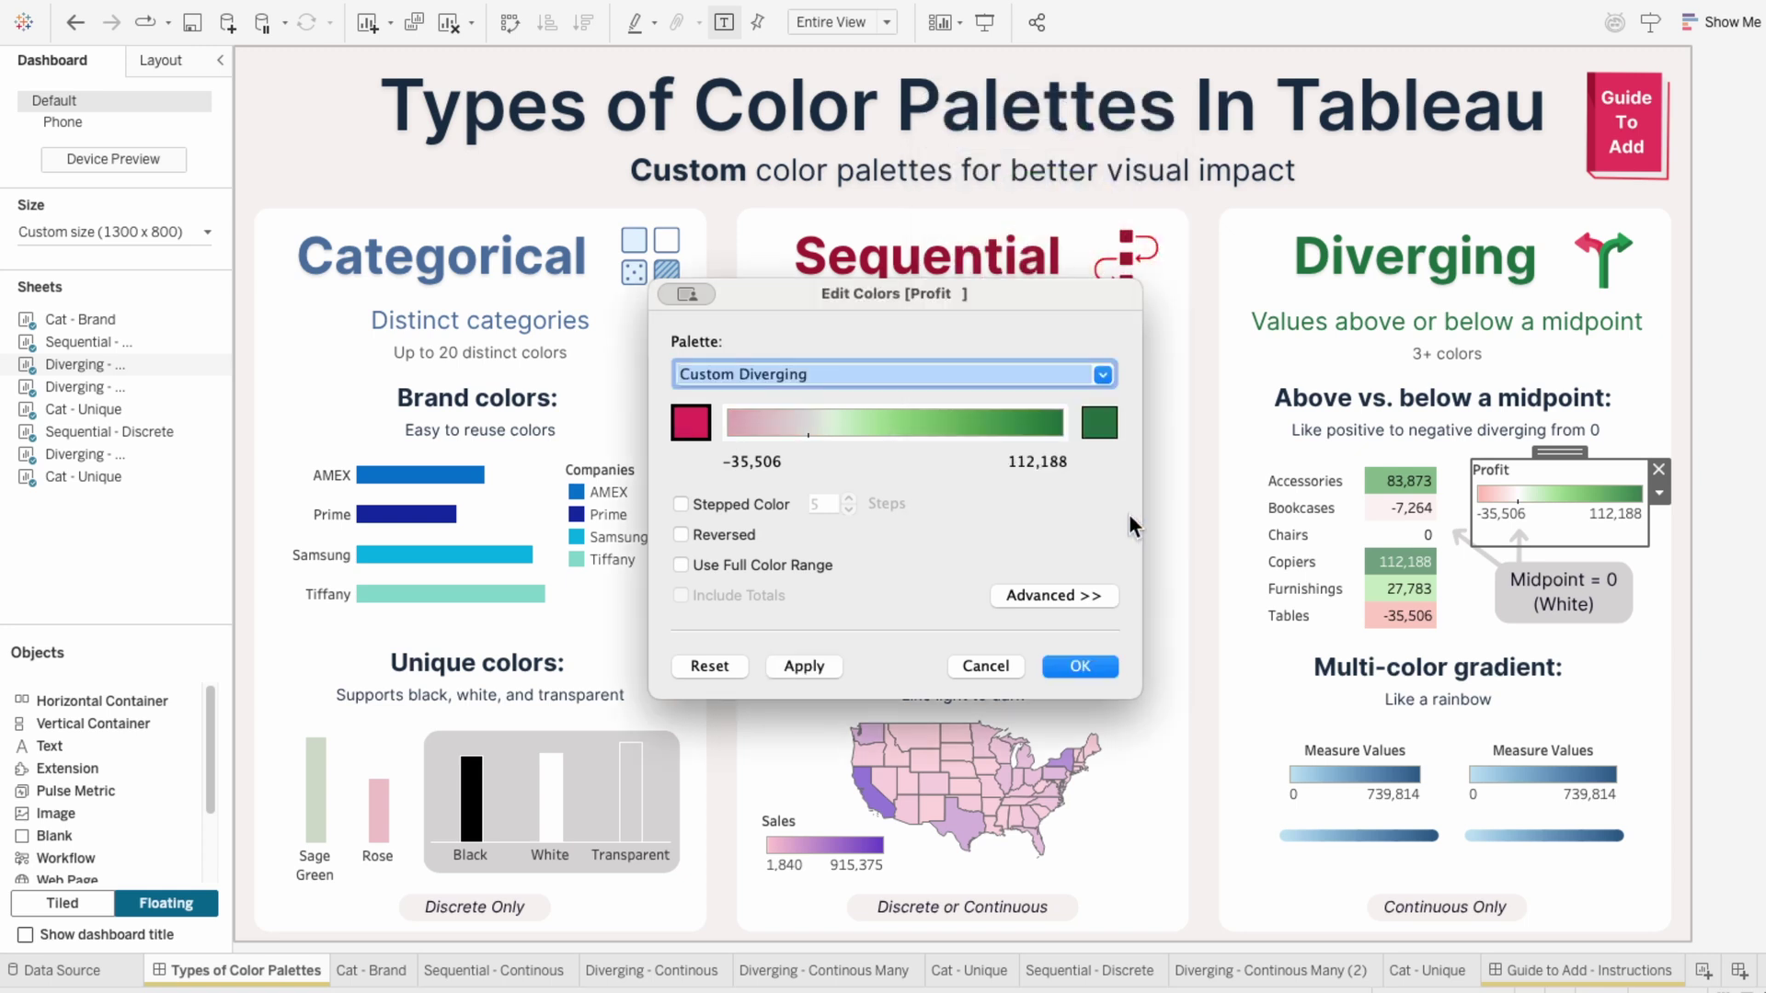
{"action": "left_click", "coordinate": [812, 664]}
Fix the palette centre at 0, switch to Red-White-Green, apply, and confirm.
{"action": "left_click", "coordinate": [1039, 596]}
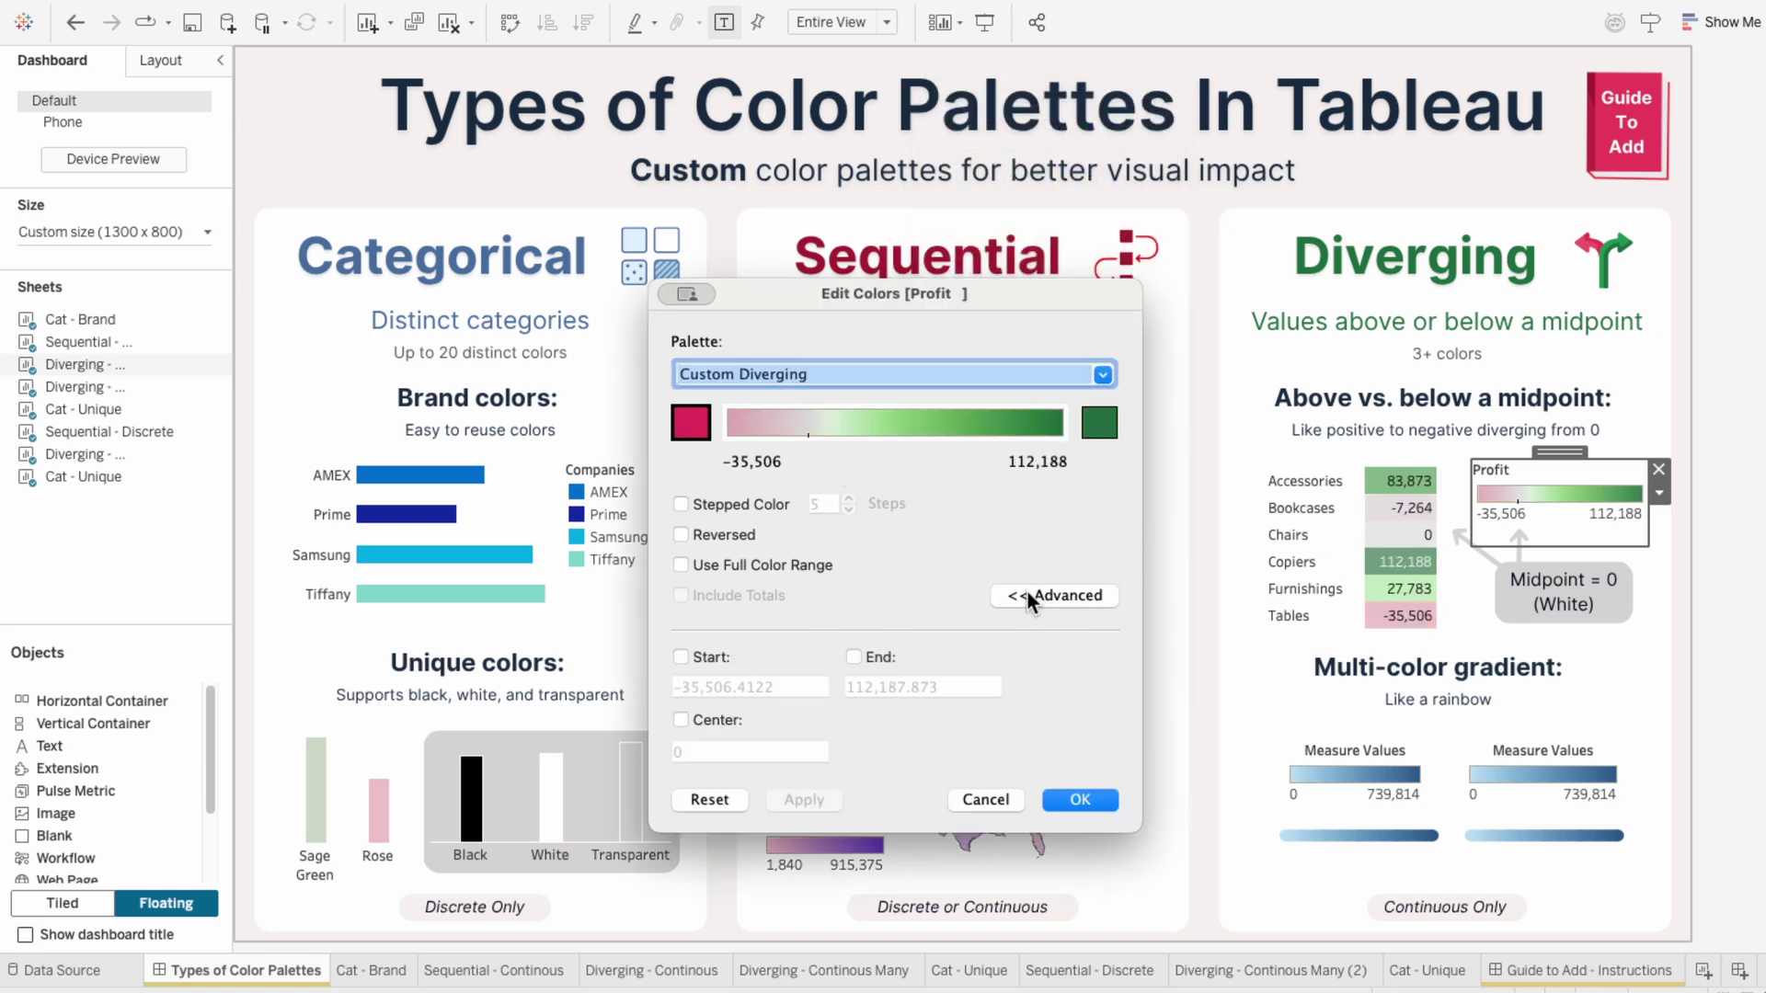
{"action": "left_click", "coordinate": [706, 722]}
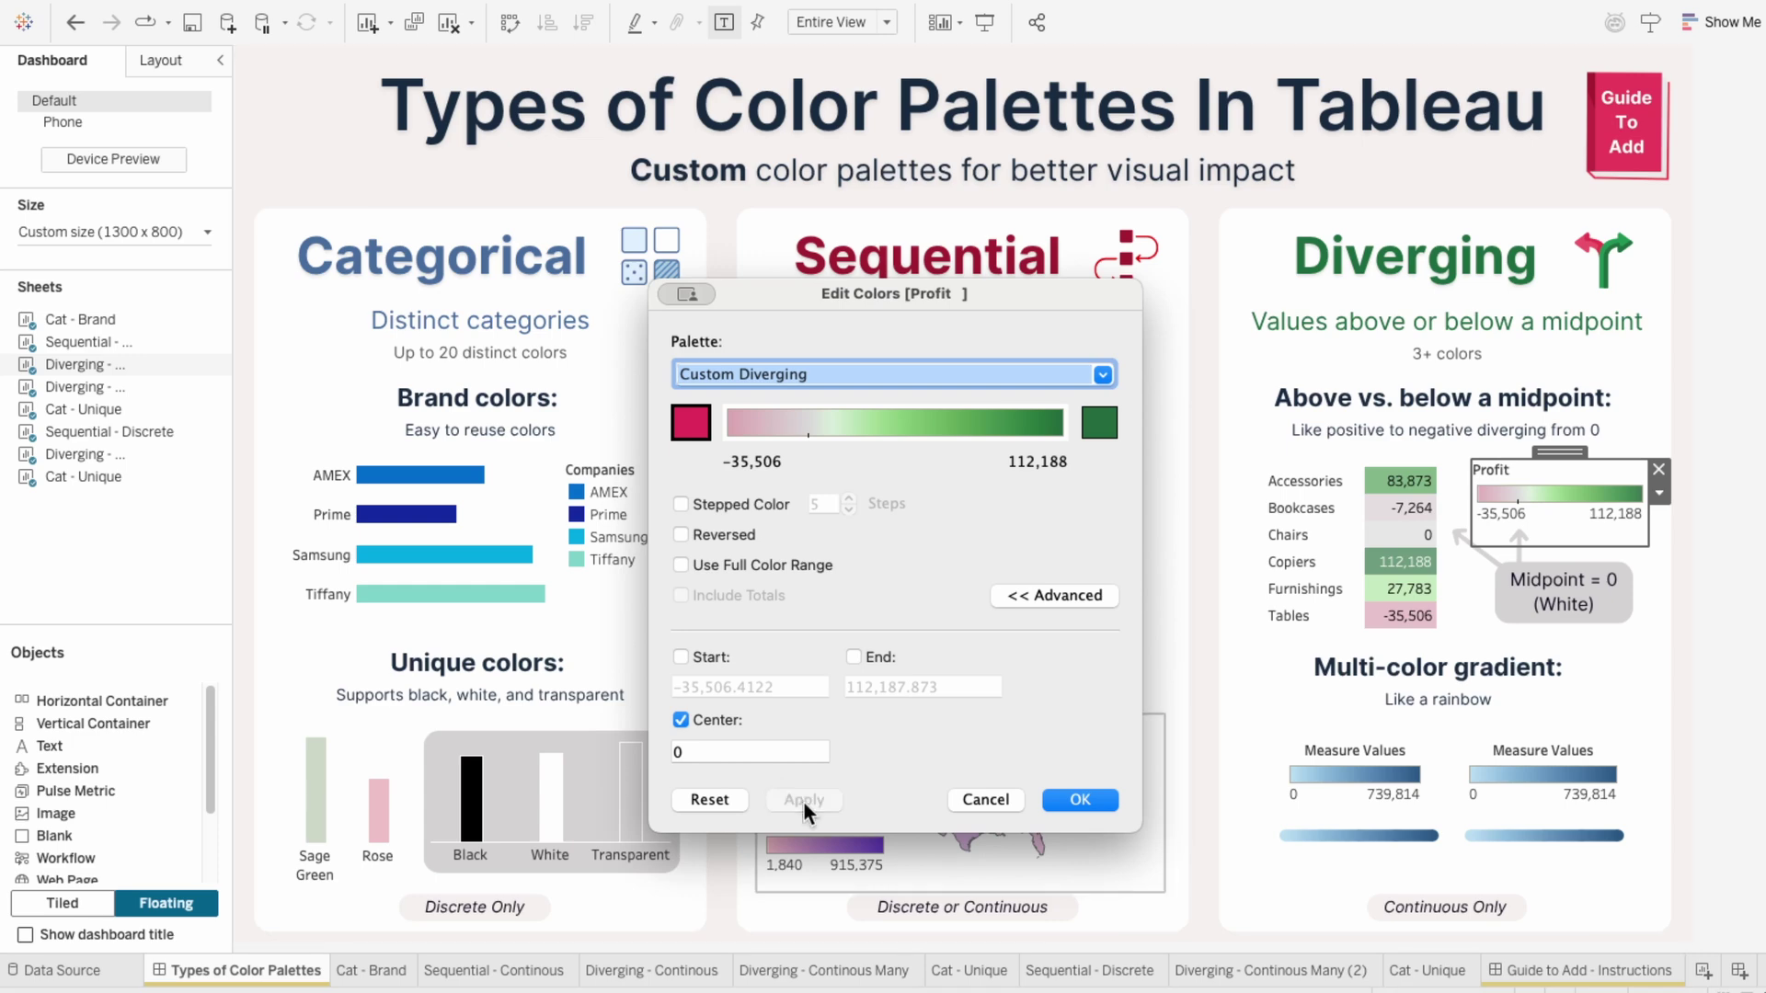
{"action": "left_click", "coordinate": [814, 369]}
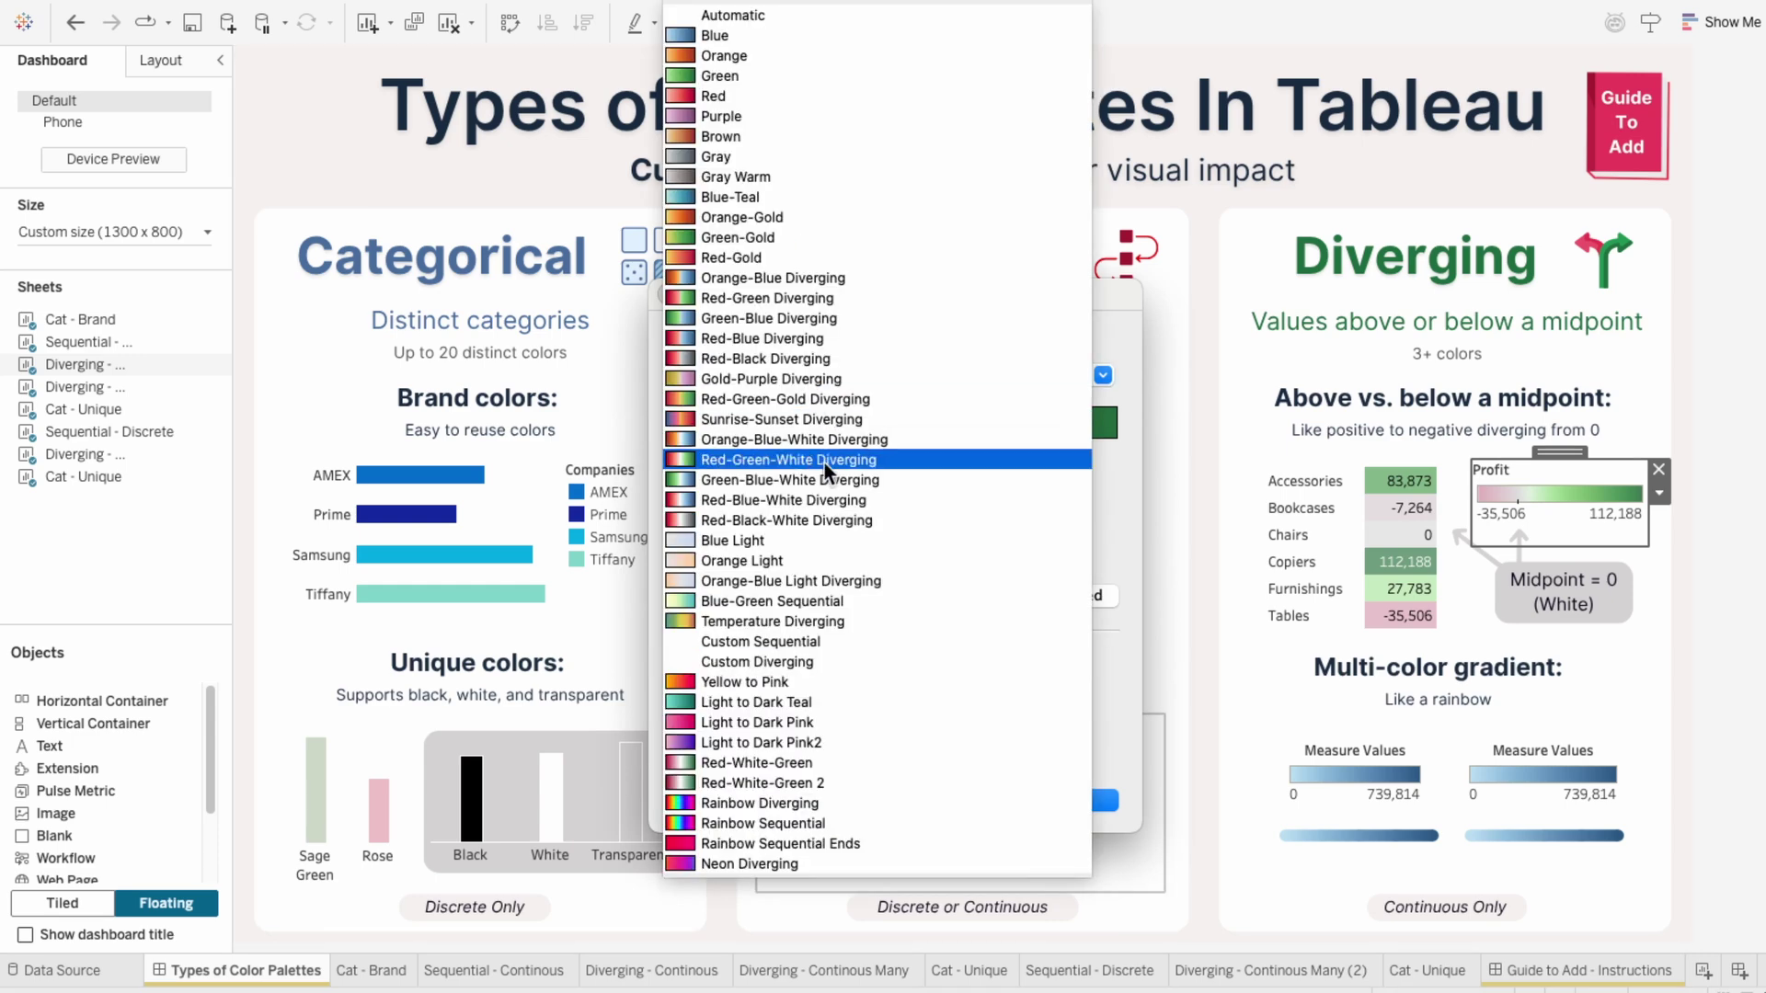
{"action": "left_click", "coordinate": [831, 750]}
{"action": "left_click", "coordinate": [818, 799]}
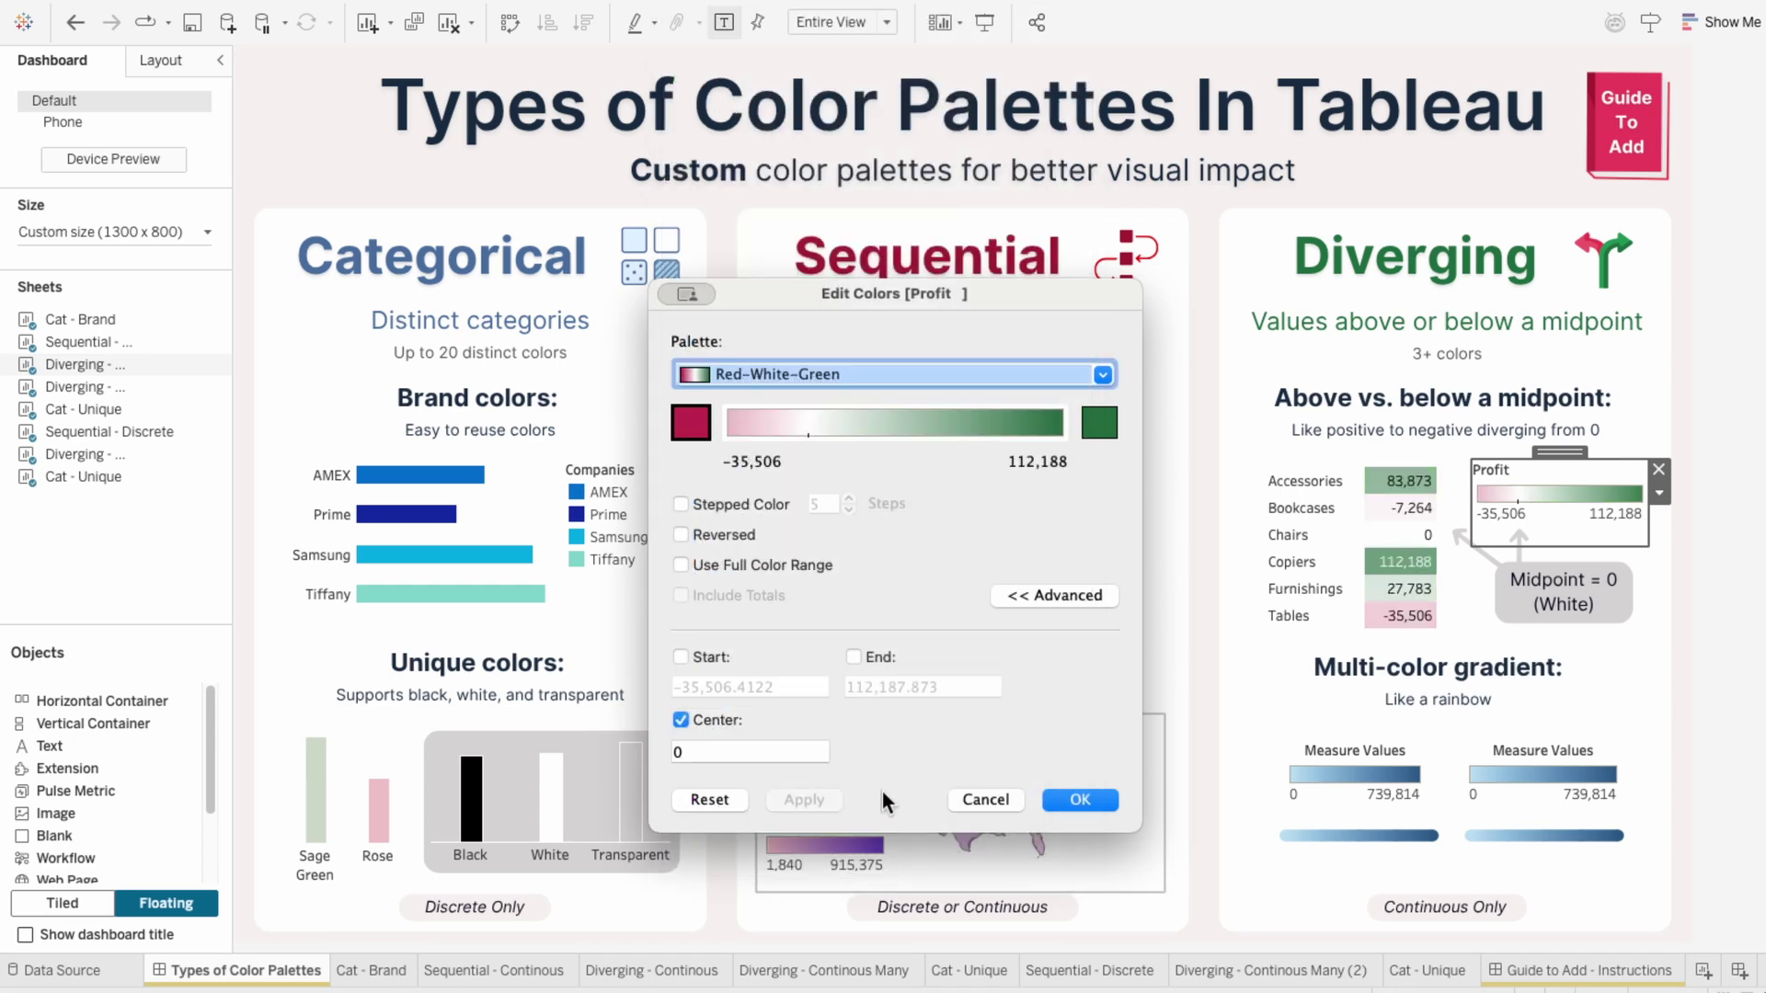
{"action": "left_click", "coordinate": [1093, 803]}
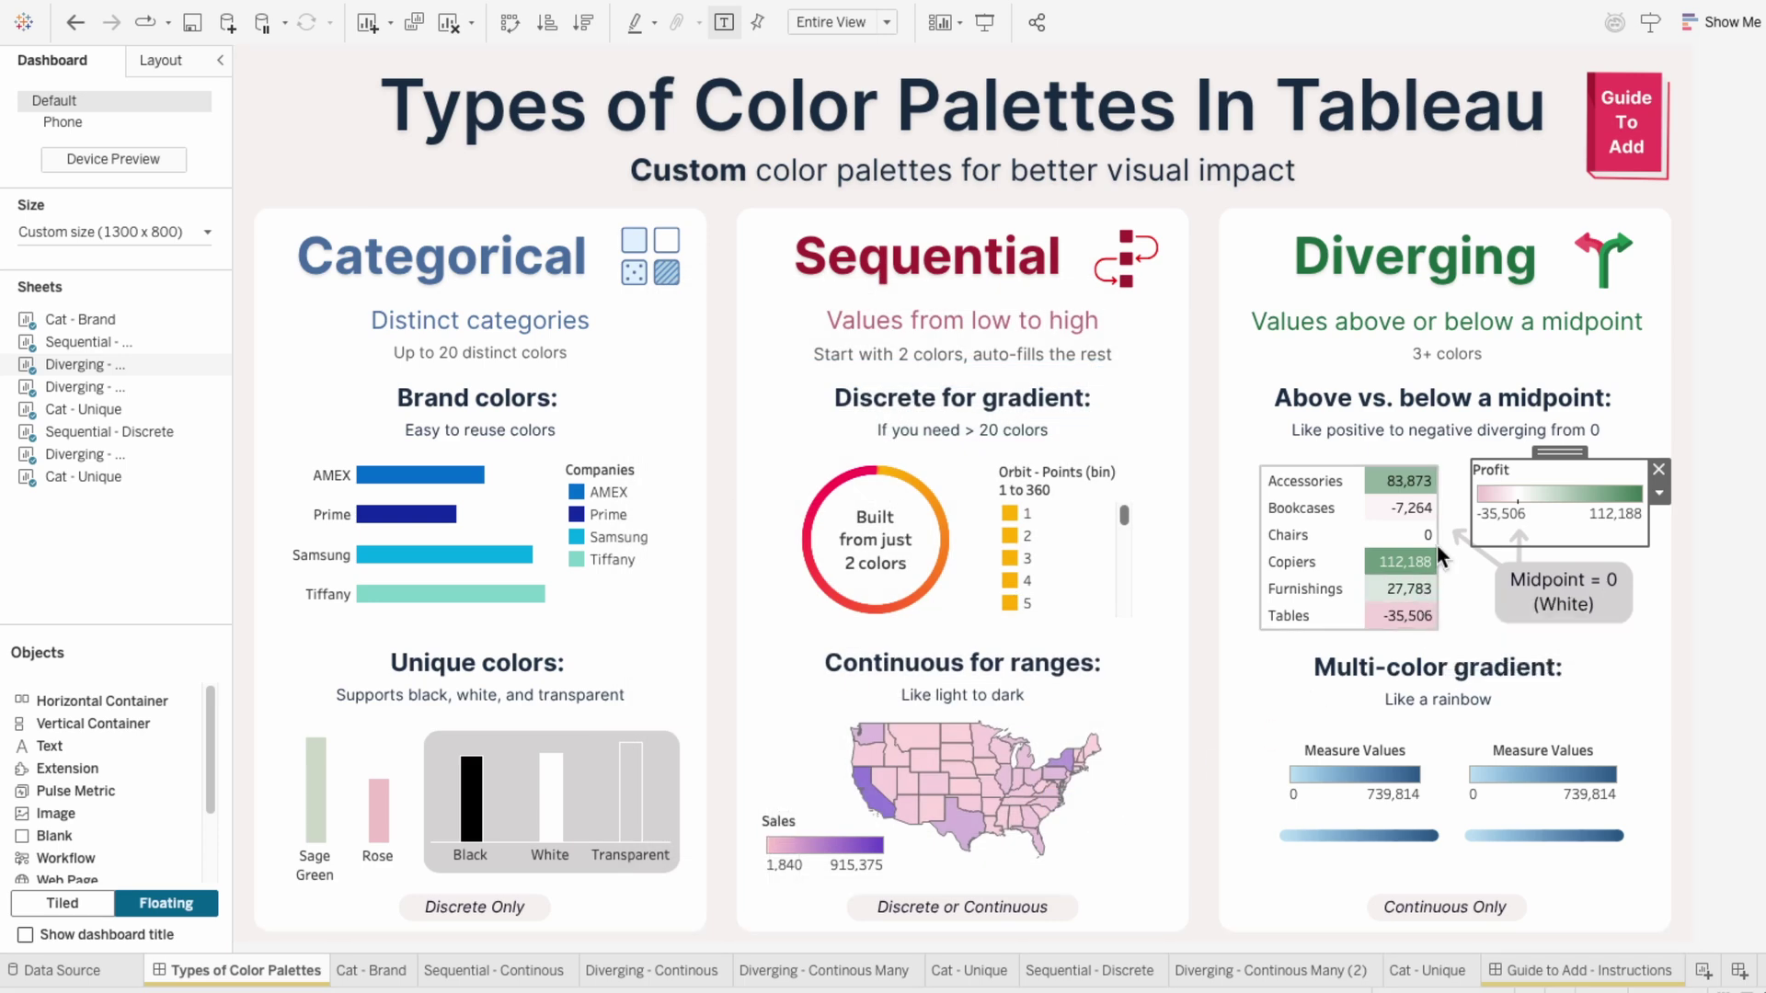
Recolour the first Measure Values legend with the Rainbow Diverging palette.
{"action": "mouse_move", "coordinate": [1433, 550]}
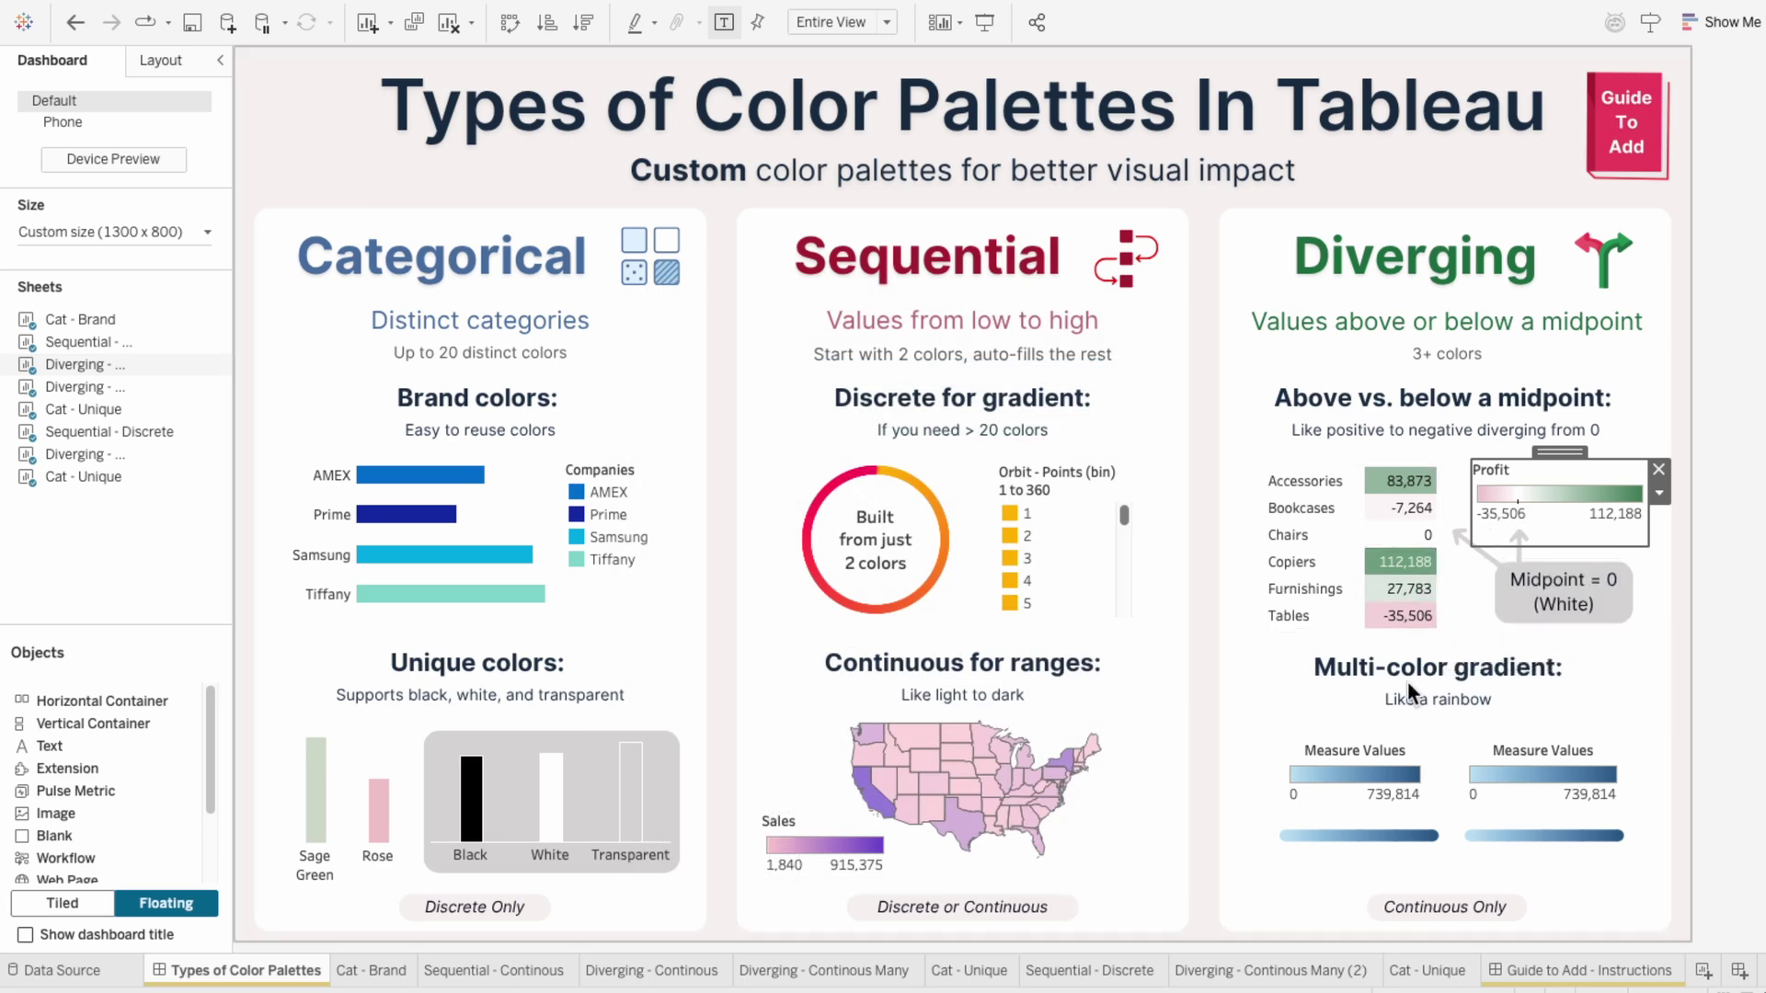
{"action": "left_click", "coordinate": [1421, 777]}
{"action": "left_click", "coordinate": [1437, 774]}
{"action": "left_click", "coordinate": [1458, 717]}
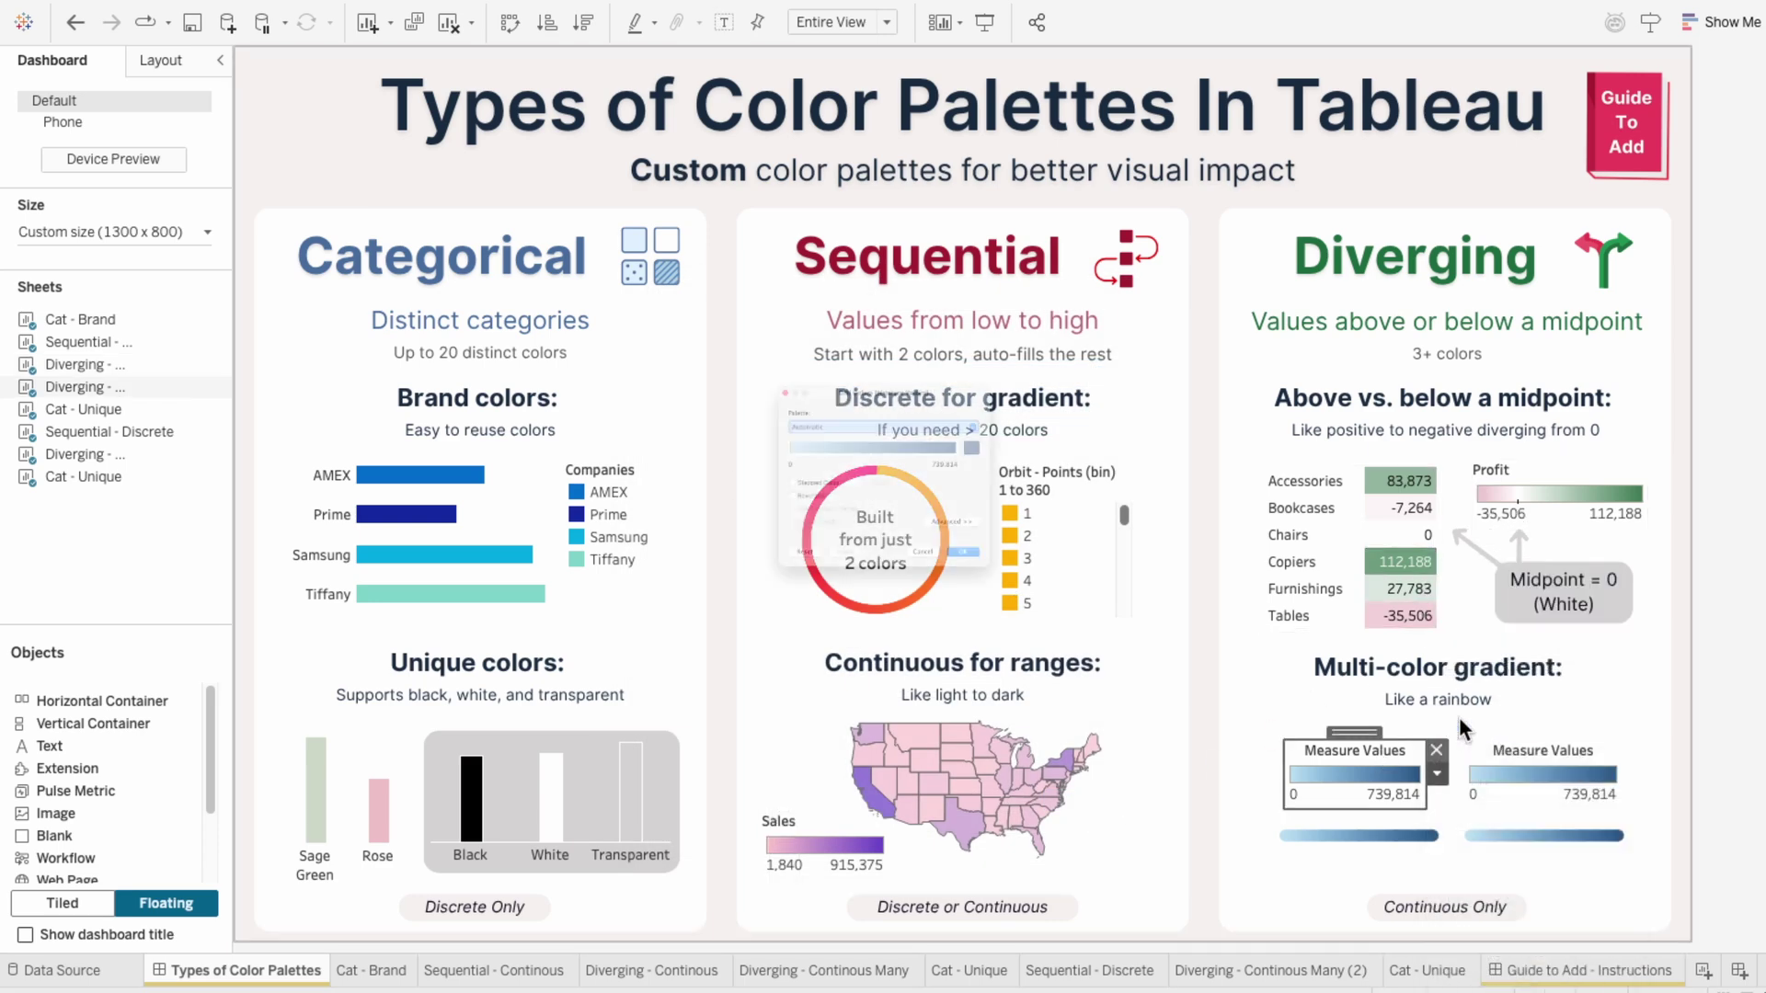
{"action": "left_click", "coordinate": [857, 378]}
{"action": "left_click", "coordinate": [833, 938]}
{"action": "left_click", "coordinate": [805, 667]}
{"action": "left_click", "coordinate": [1081, 668]}
Recolour the second, blue Measure Values legend with the Neon Diverging palette.
{"action": "left_click", "coordinate": [1545, 762]}
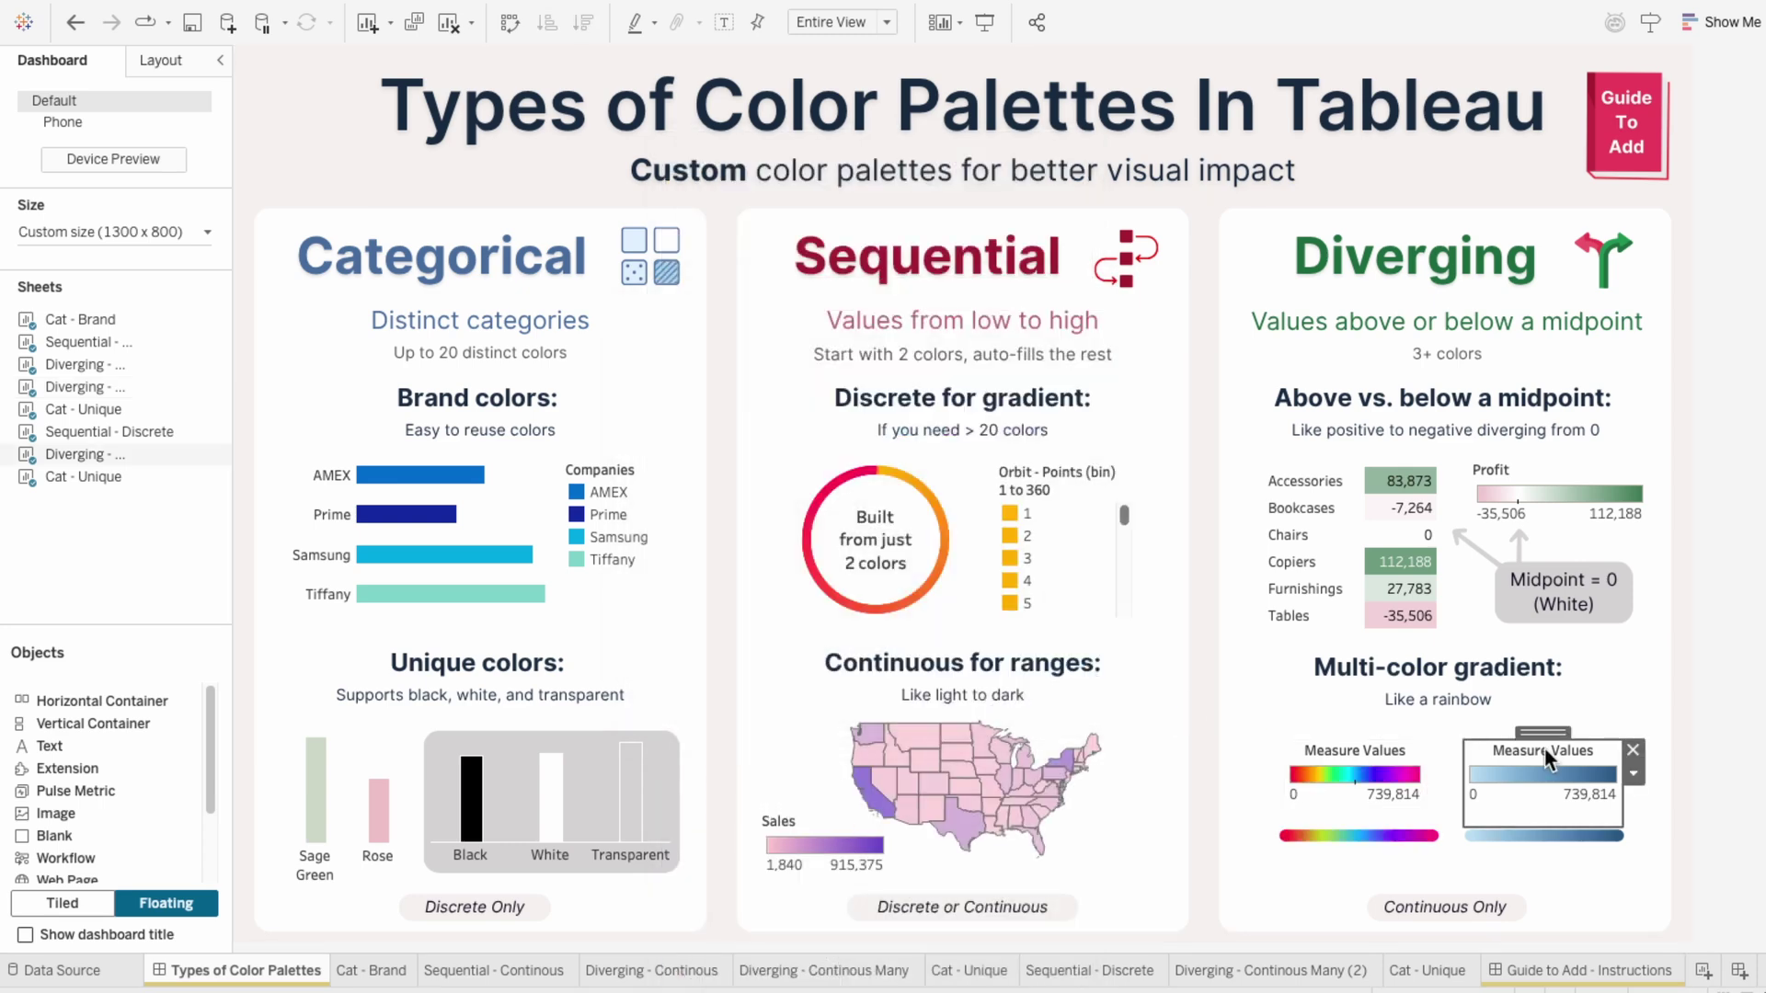
{"action": "left_click", "coordinate": [1629, 775]}
{"action": "left_click", "coordinate": [1629, 726]}
{"action": "left_click", "coordinate": [920, 377]}
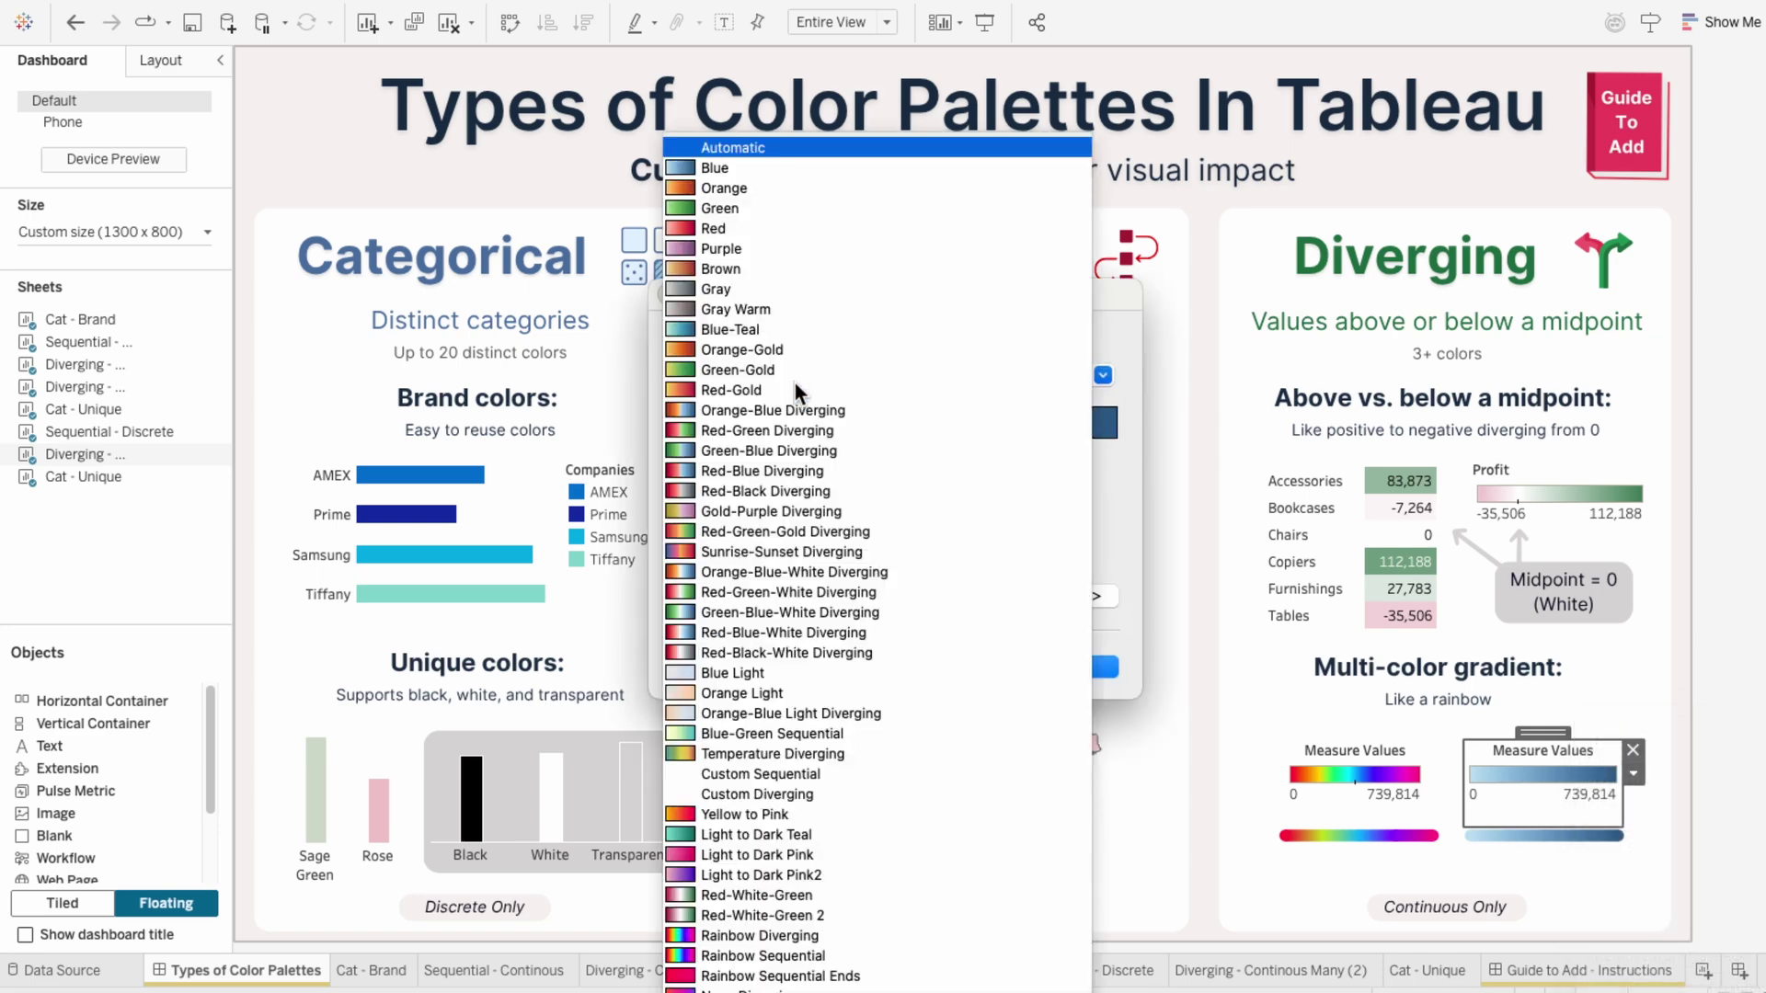
{"action": "left_click", "coordinate": [788, 990]}
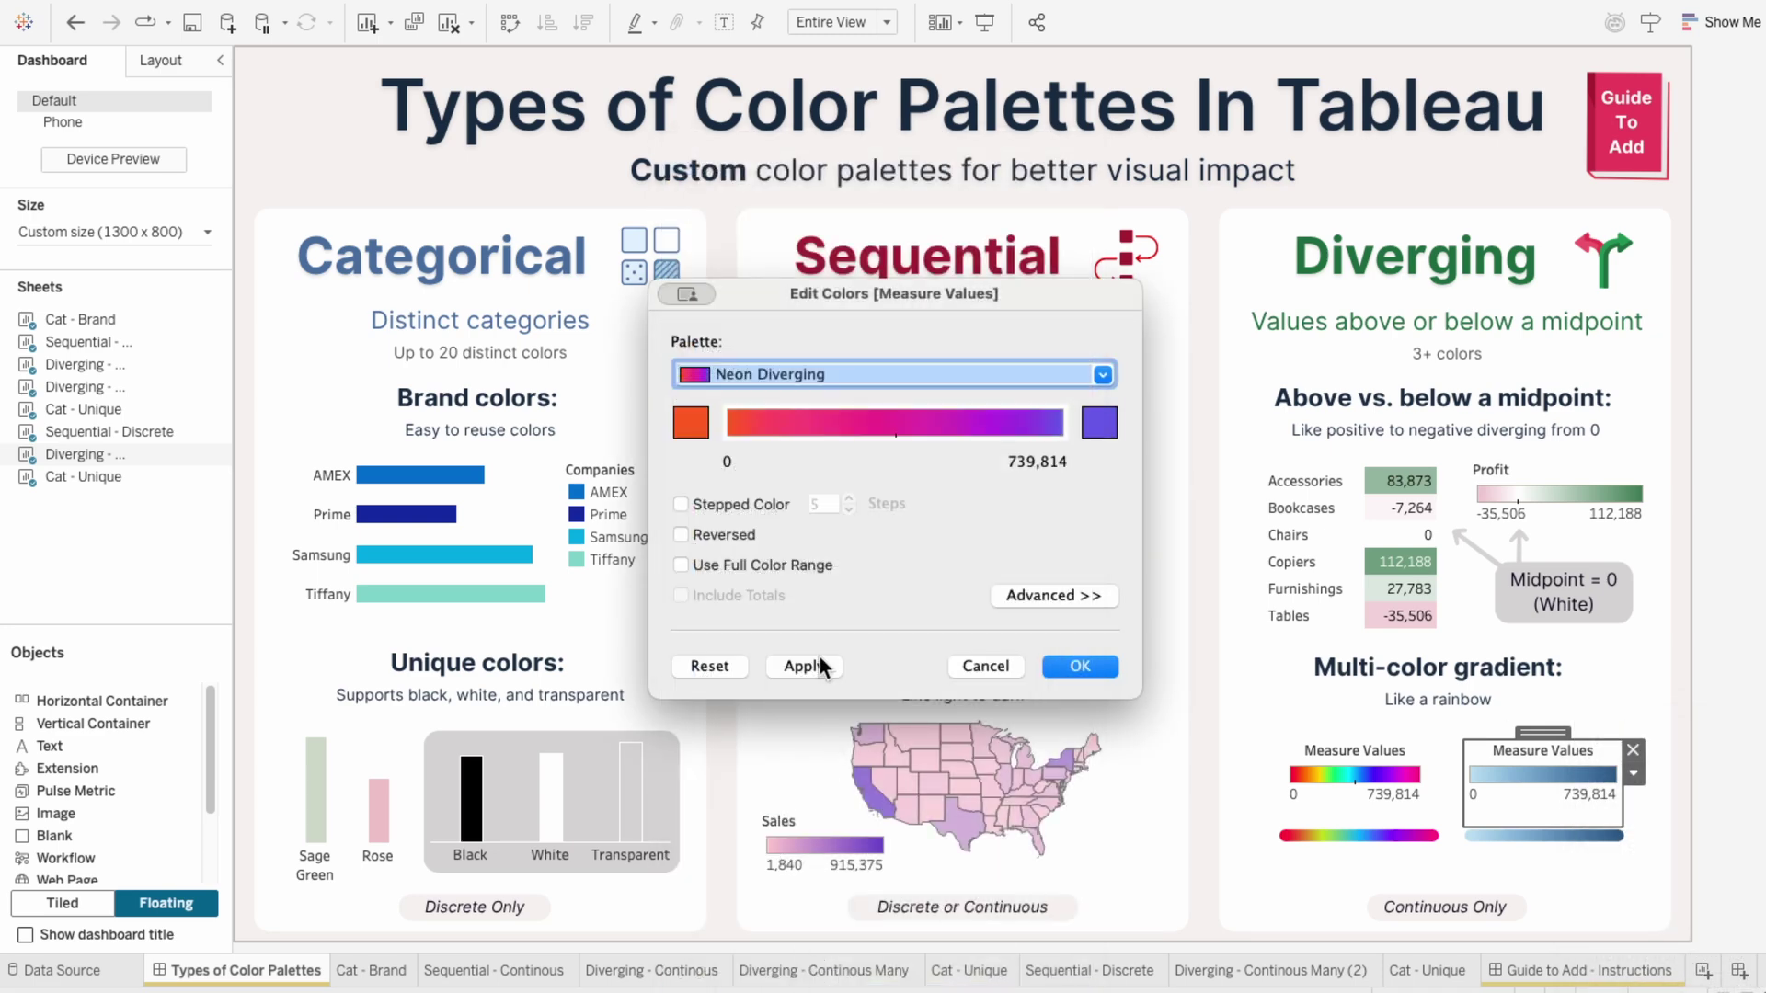
{"action": "left_click", "coordinate": [819, 667]}
{"action": "left_click", "coordinate": [1066, 669]}
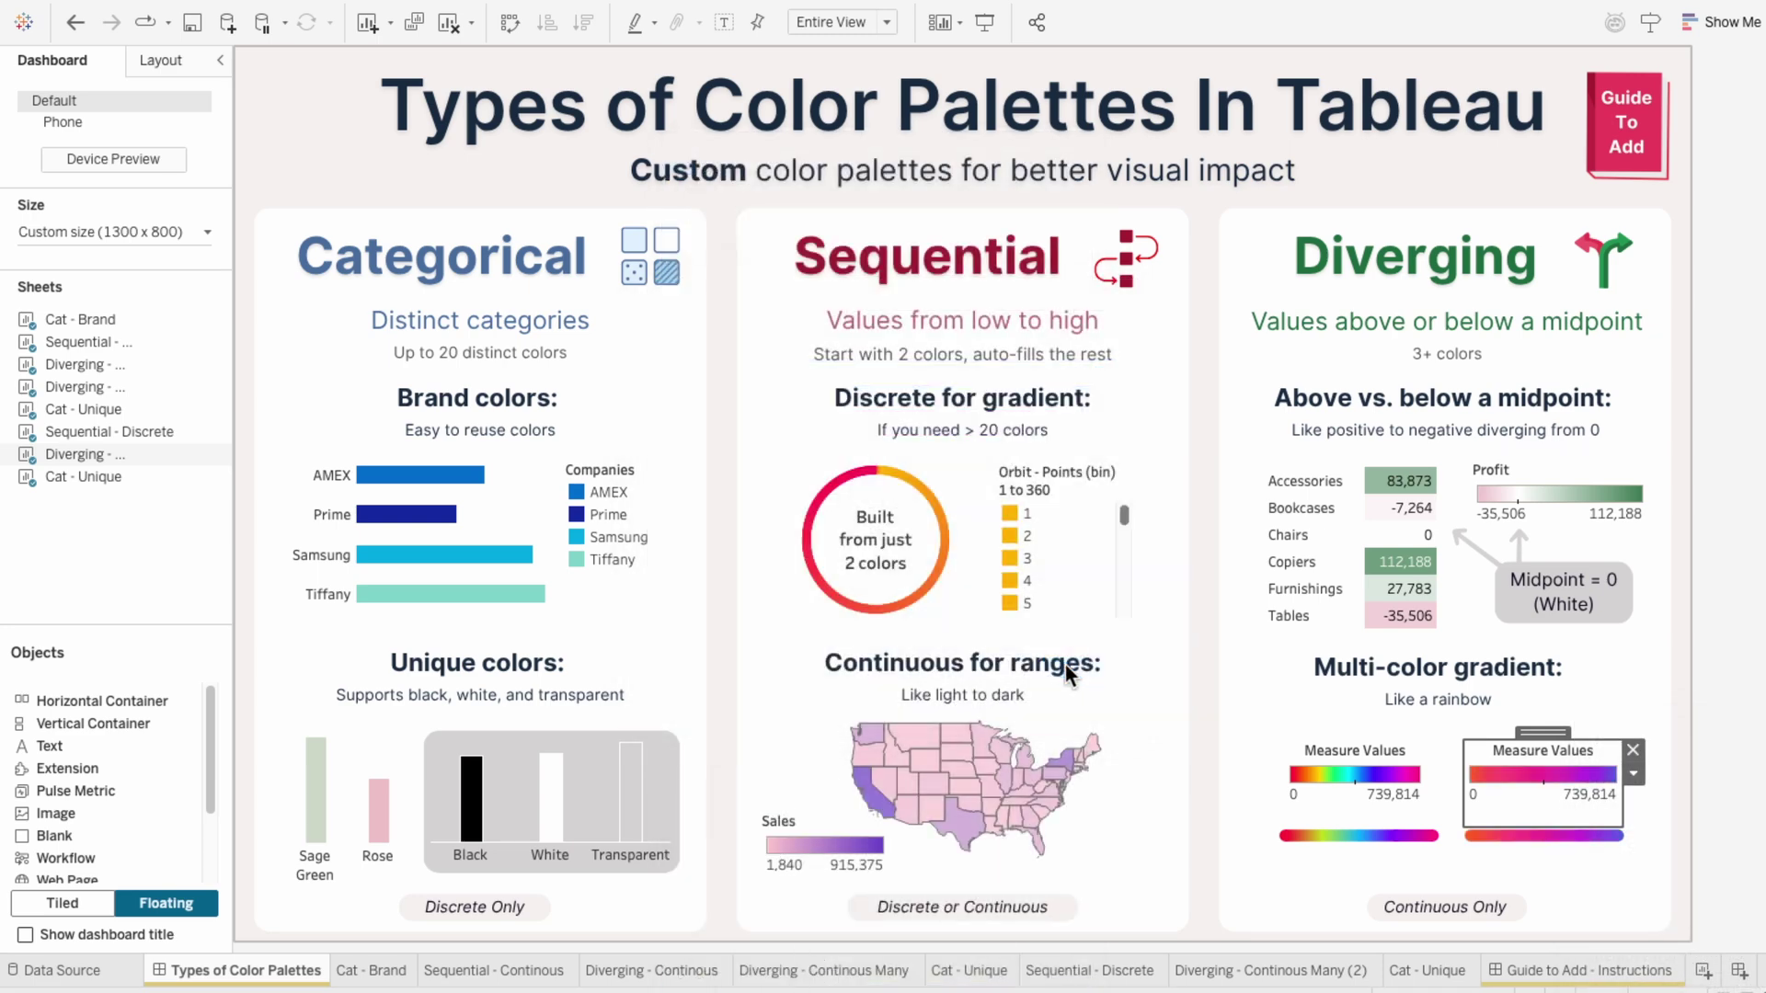
{"action": "left_click", "coordinate": [1755, 711]}
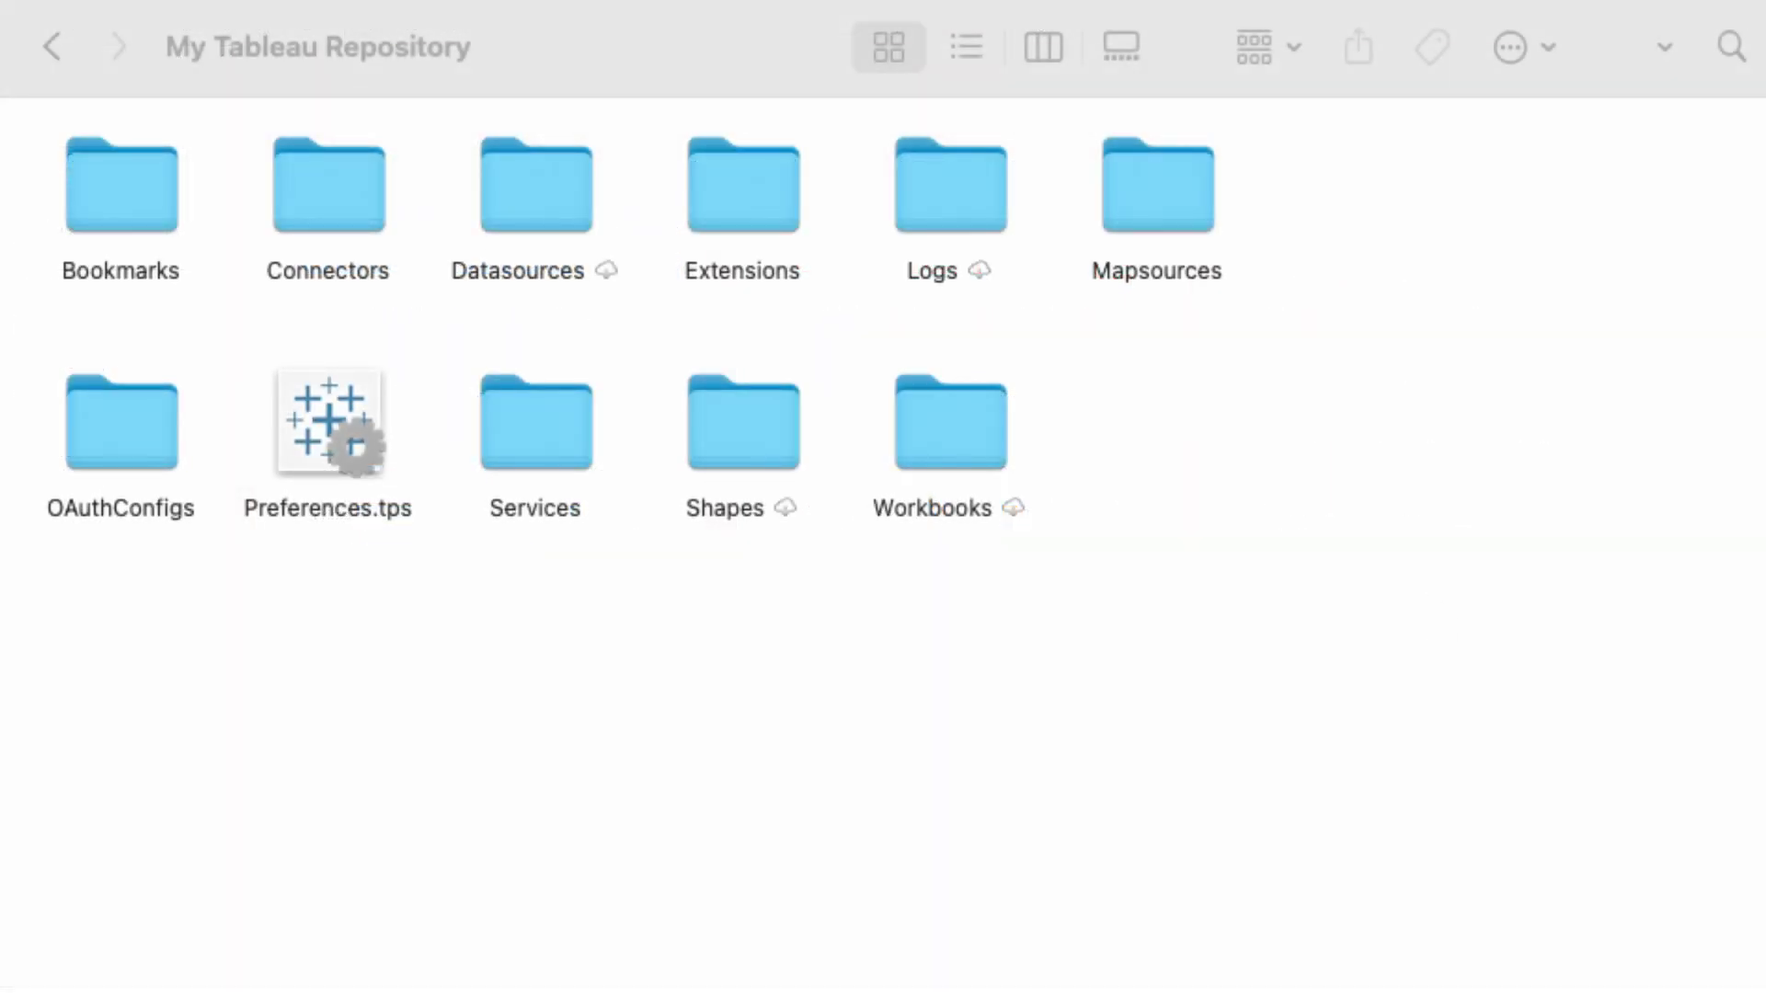
Open Preferences.tps in TextEdit using Open With > Other.
{"action": "right_click", "coordinate": [339, 437]}
{"action": "mouse_move", "coordinate": [359, 502]}
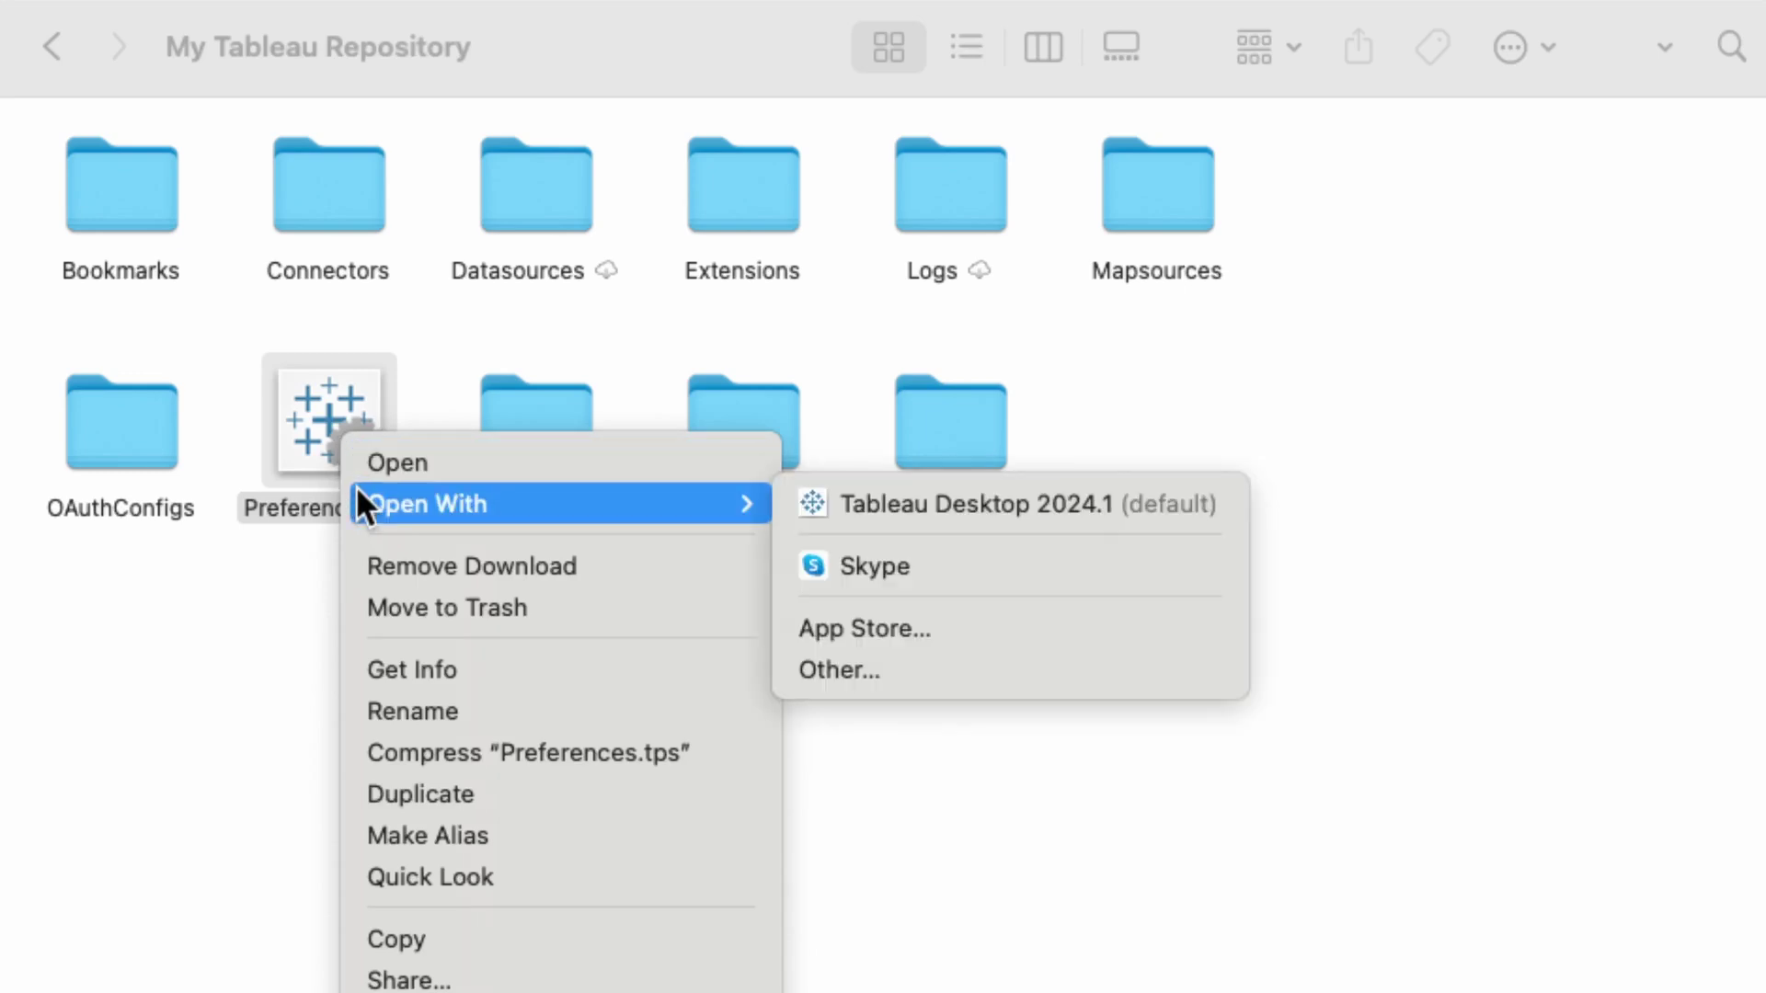
{"action": "left_click", "coordinate": [839, 670]}
{"action": "scroll", "coordinate": [824, 460], "scroll_direction": "down", "scroll_amount": 10}
{"action": "left_click", "coordinate": [825, 393]}
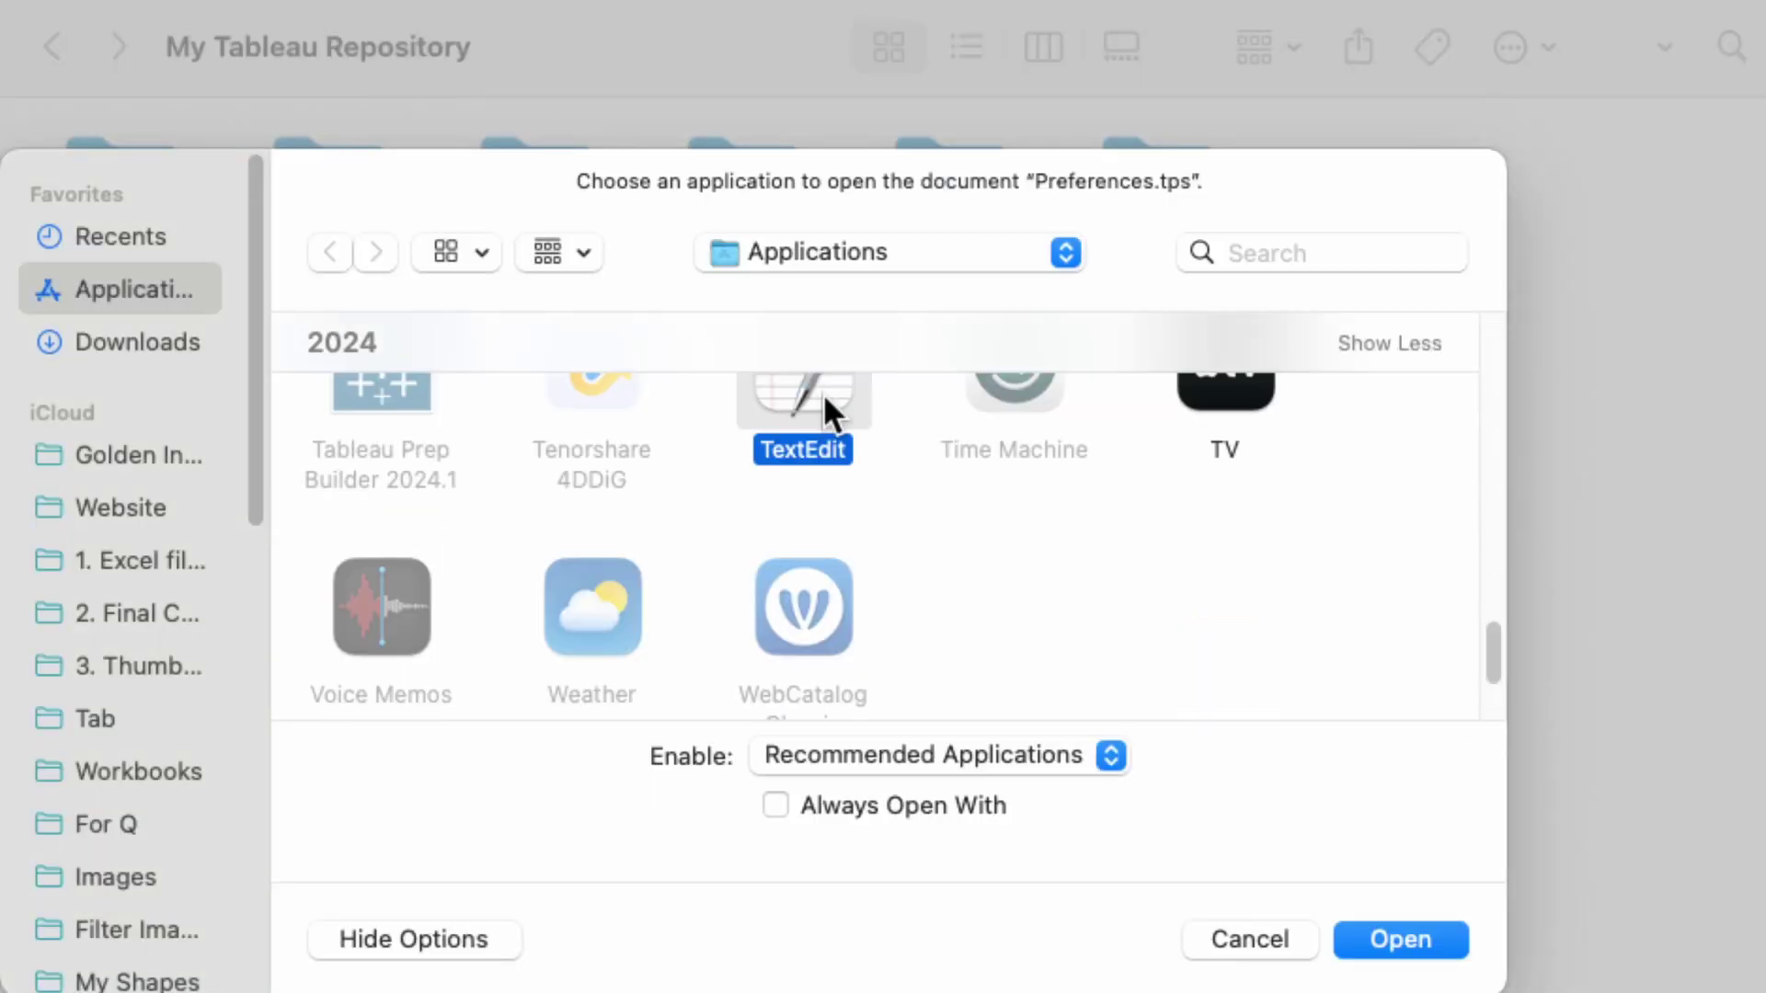
{"action": "left_click", "coordinate": [1368, 939]}
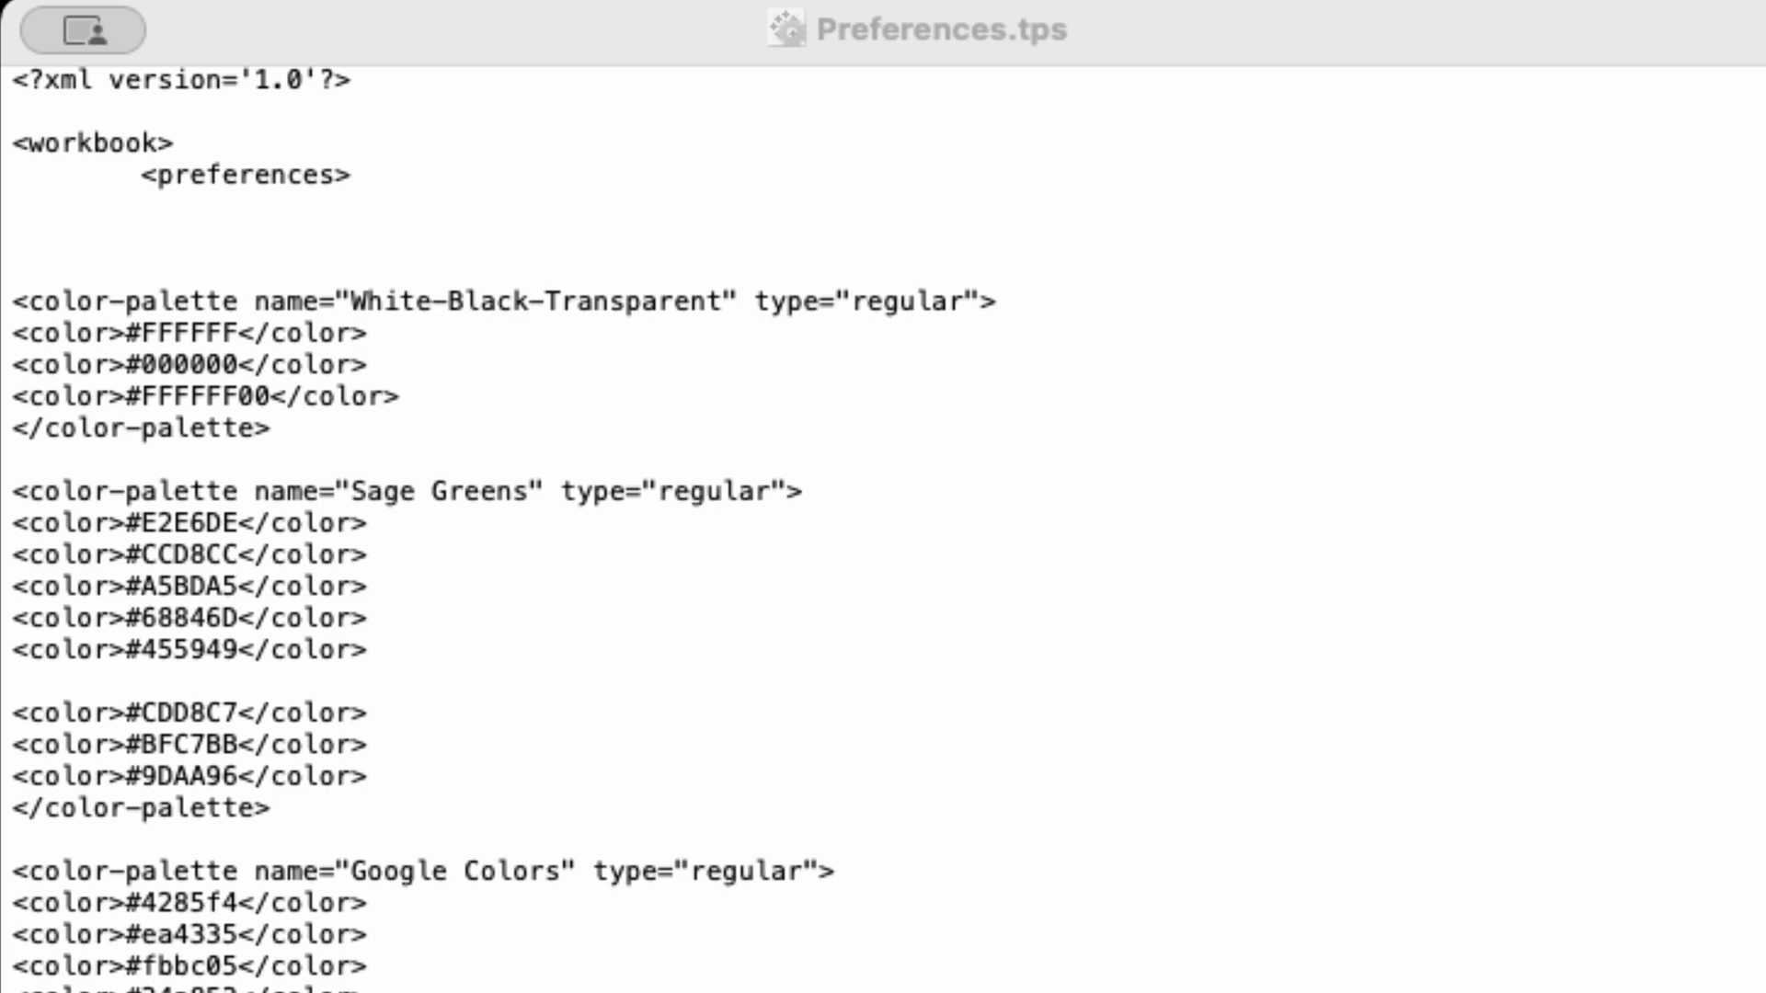
Change the White-Black-Transparent palette type from regular to ordered-sequential.
{"action": "left_click", "coordinate": [367, 300]}
{"action": "left_click_drag", "start_coordinate": [368, 300], "coordinate": [617, 302]}
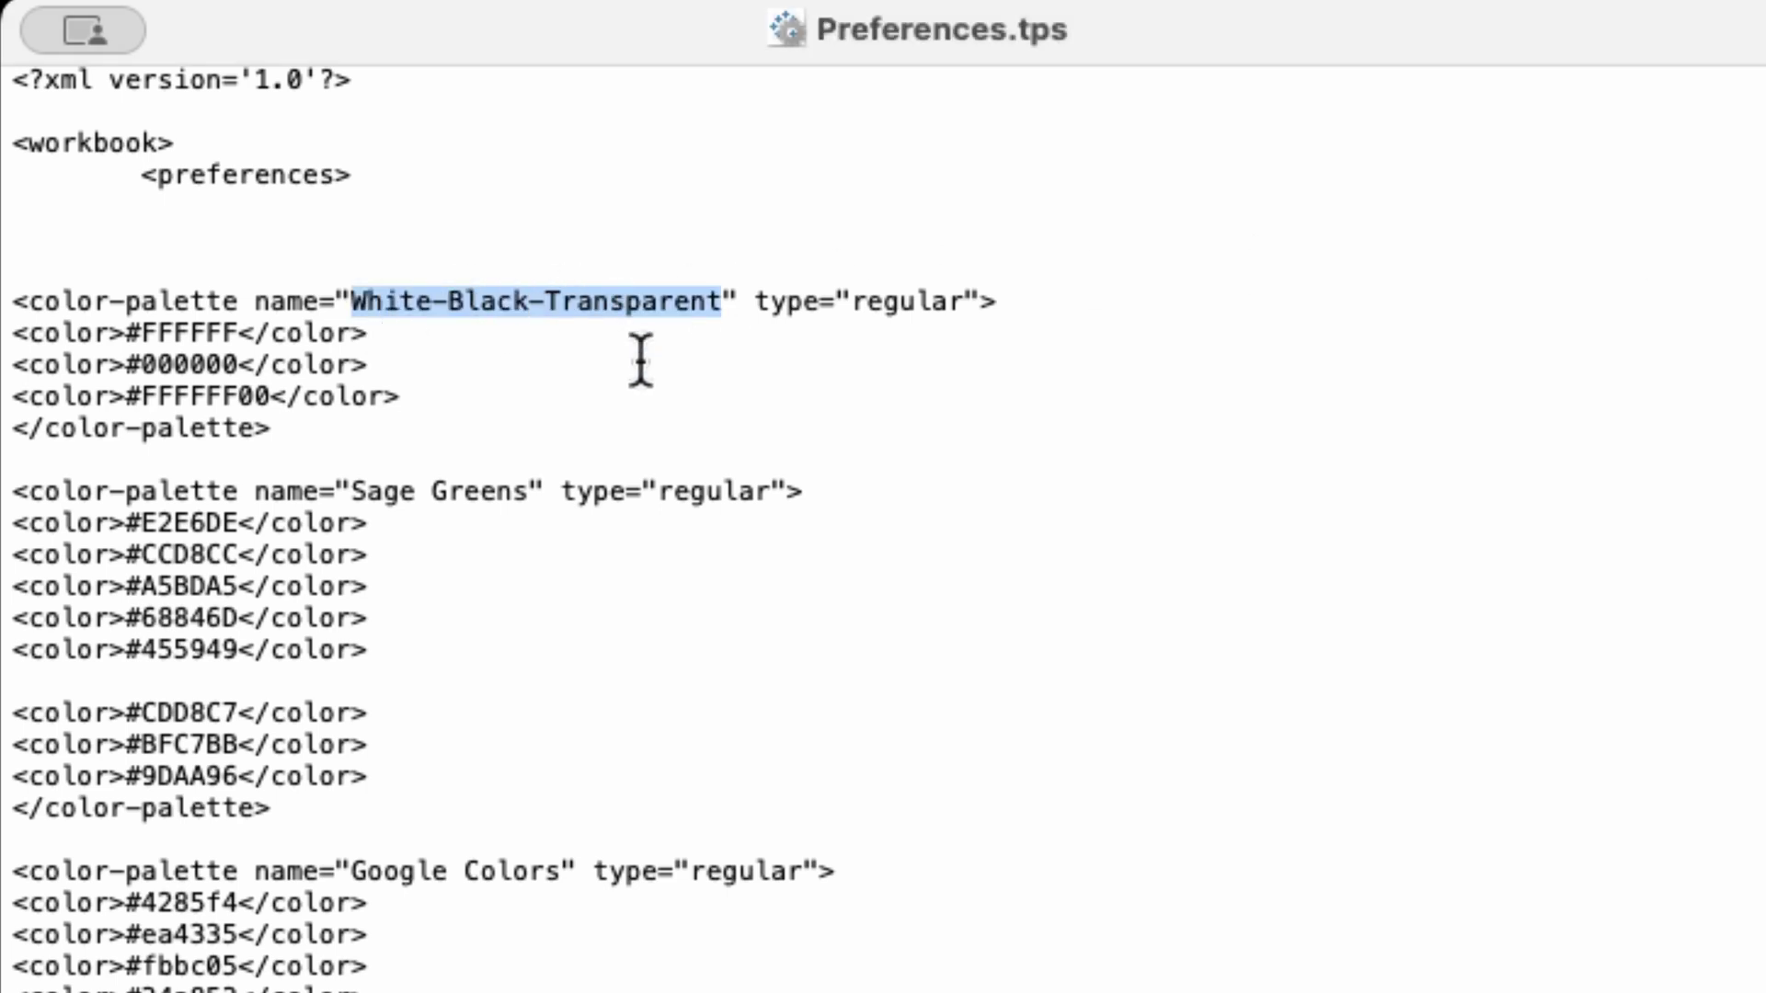
{"action": "double_click", "coordinate": [886, 304]}
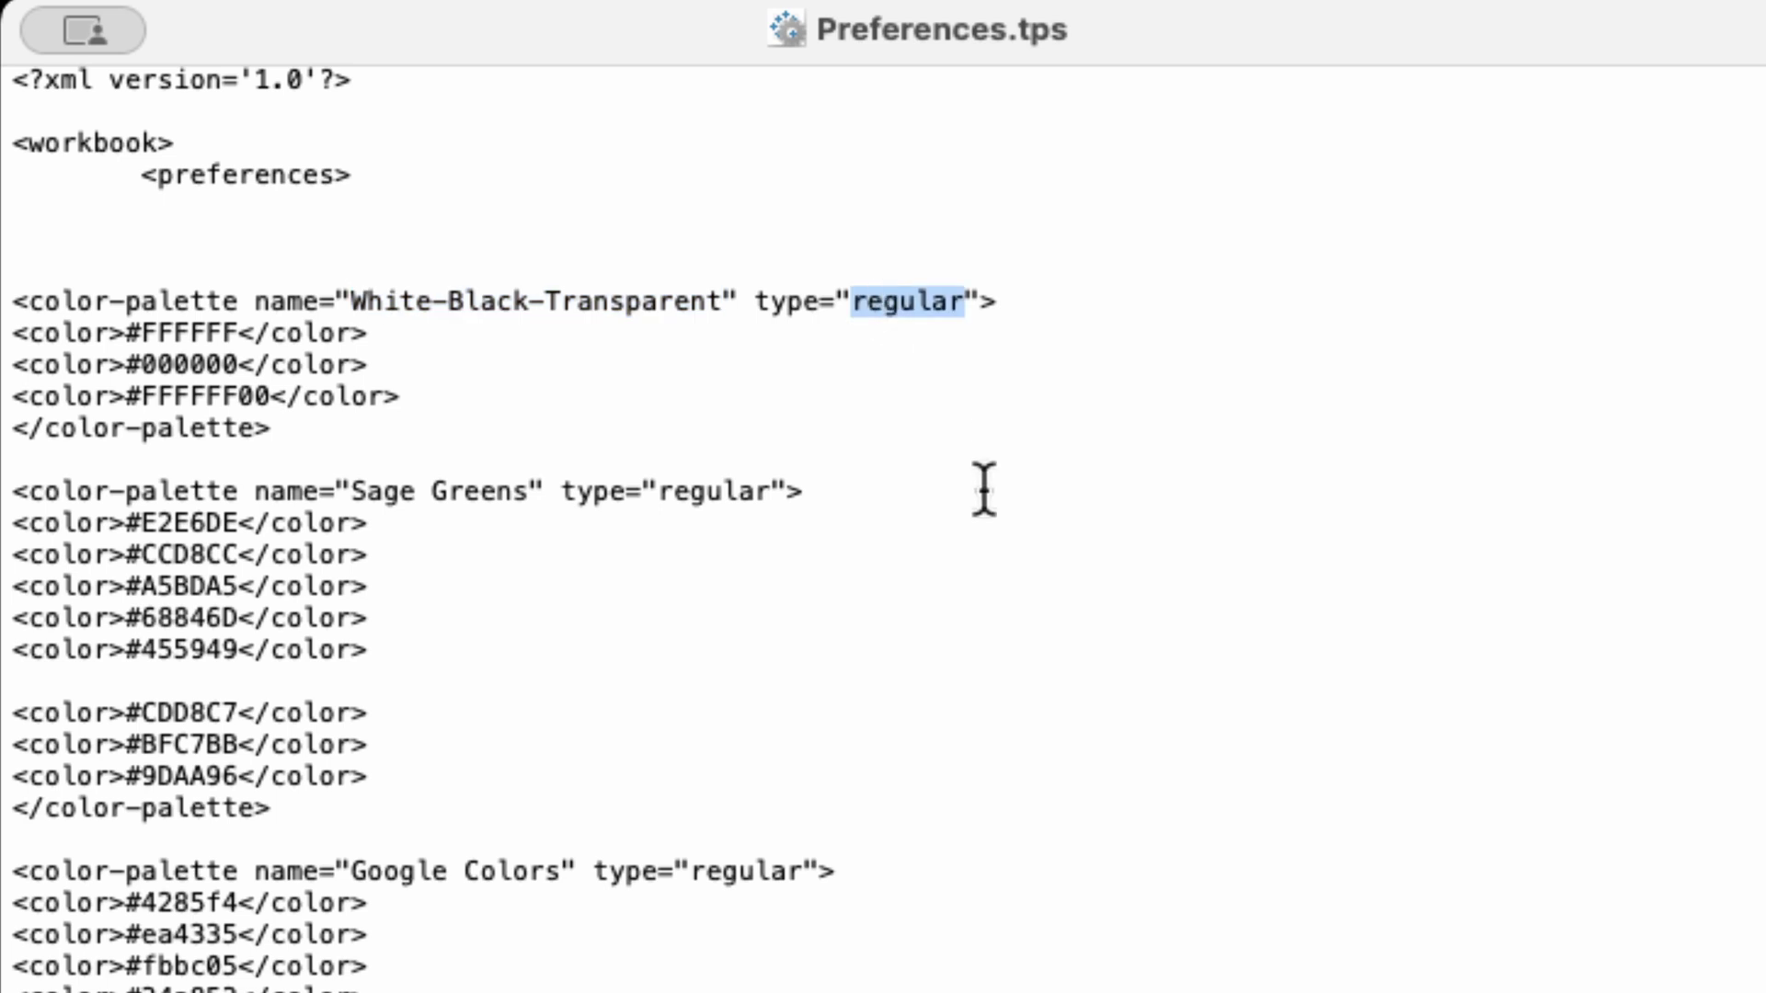
{"action": "type", "text": "ordered-divergin"}
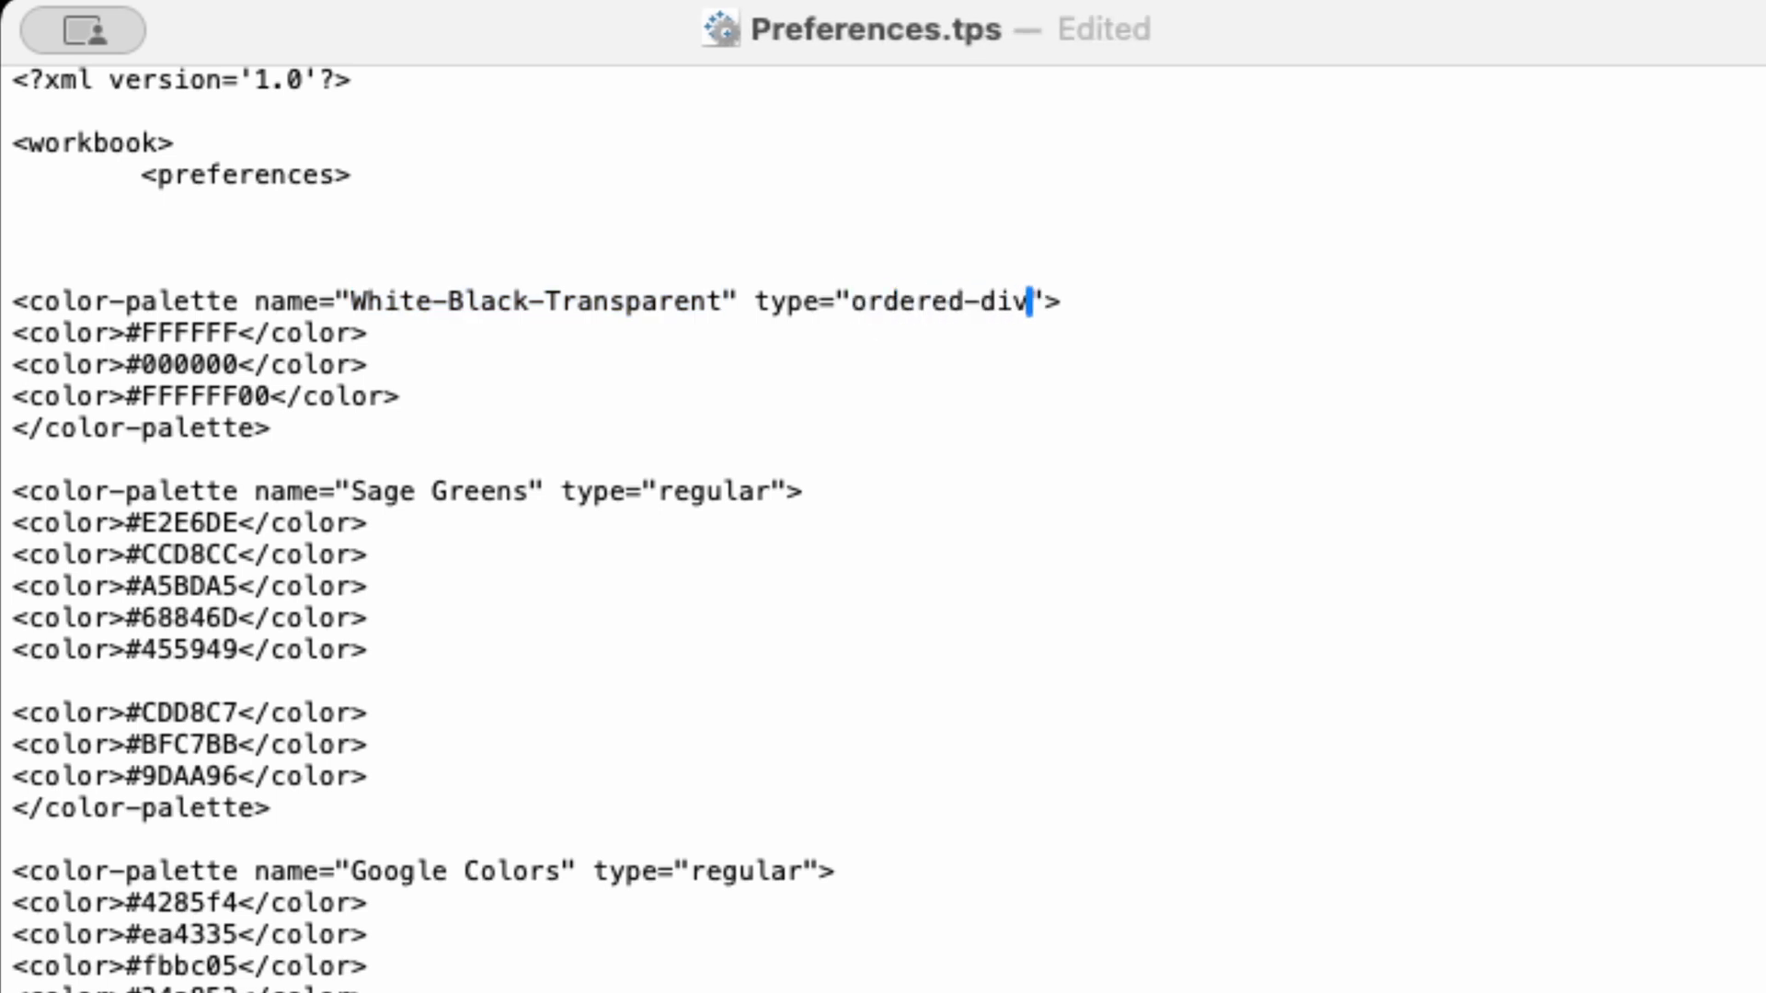
{"action": "type", "text": "g"}
{"action": "key", "text": "BackSpace"}
{"action": "key", "text": "BackSpace"}
{"action": "key", "text": "BackSpace"}
{"action": "key", "text": "BackSpace"}
{"action": "key", "text": "BackSpace"}
{"action": "key", "text": "BackSpace"}
{"action": "key", "text": "BackSpace"}
{"action": "key", "text": "BackSpace"}
{"action": "key", "text": "BackSpace"}
{"action": "type", "text": "sequential"}
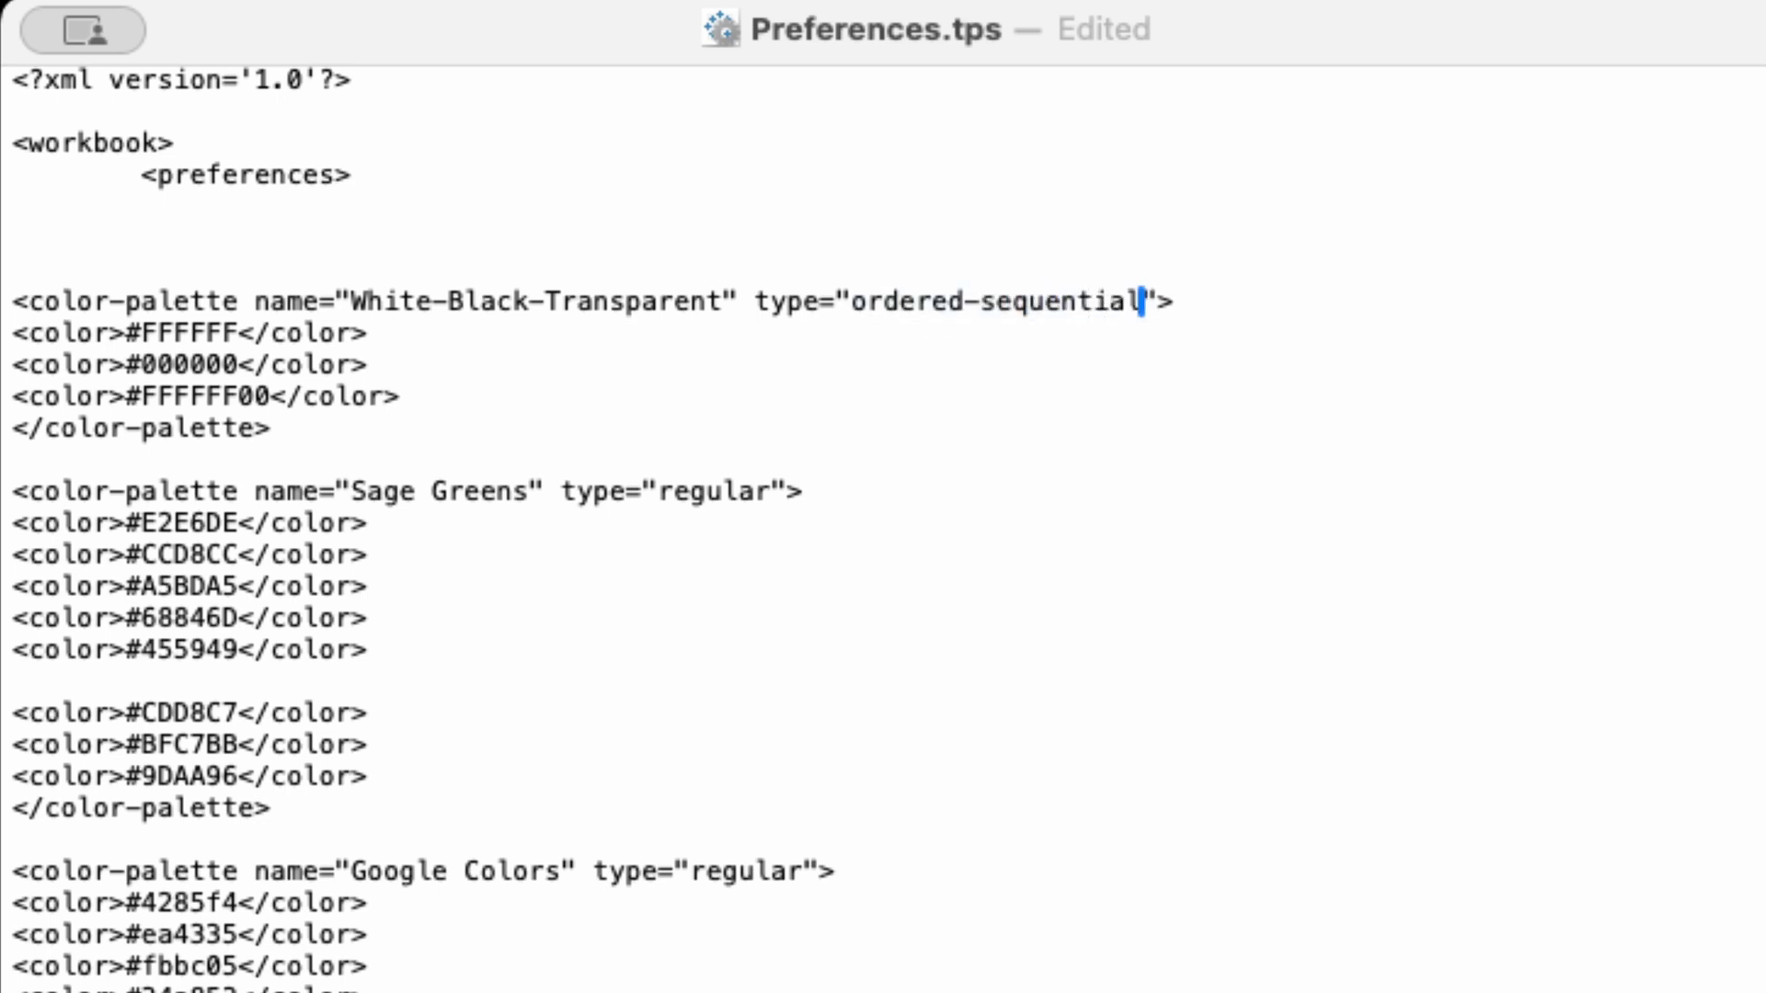
Save Preferences.tps and bring up the Guide To Add's copy-ready palette code.
{"action": "left_click_drag", "start_coordinate": [271, 397], "coordinate": [126, 398]}
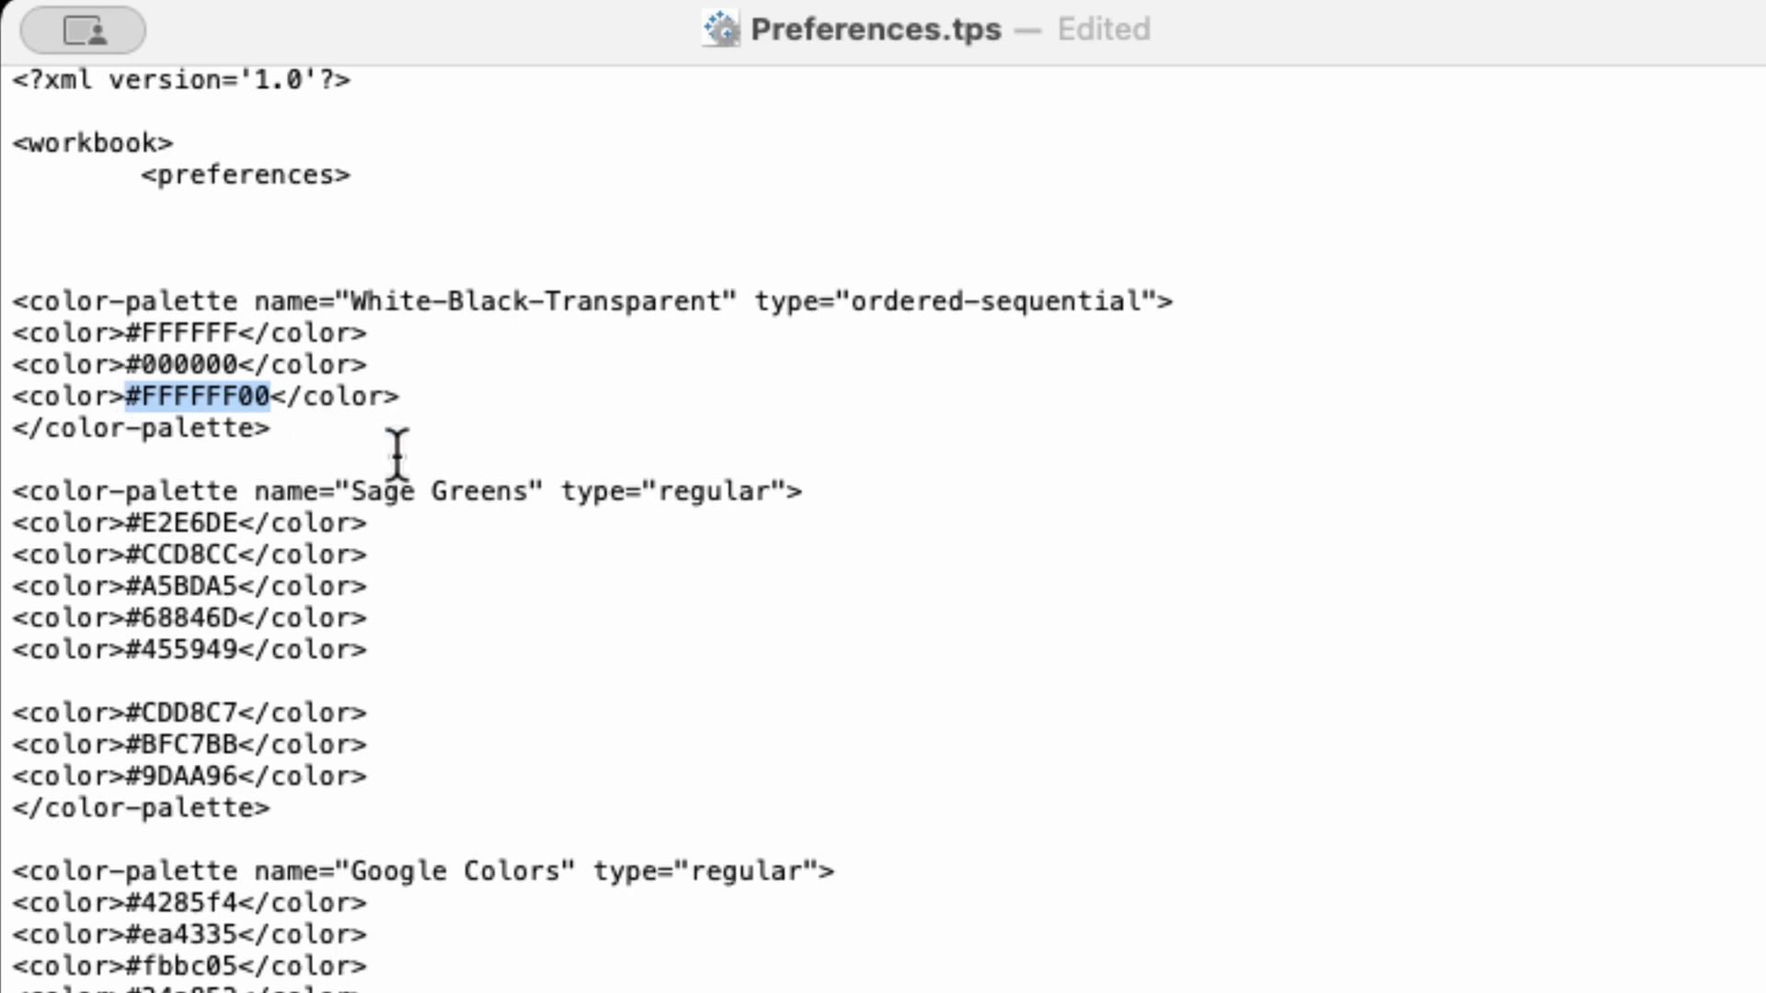
{"action": "key", "text": "super+s"}
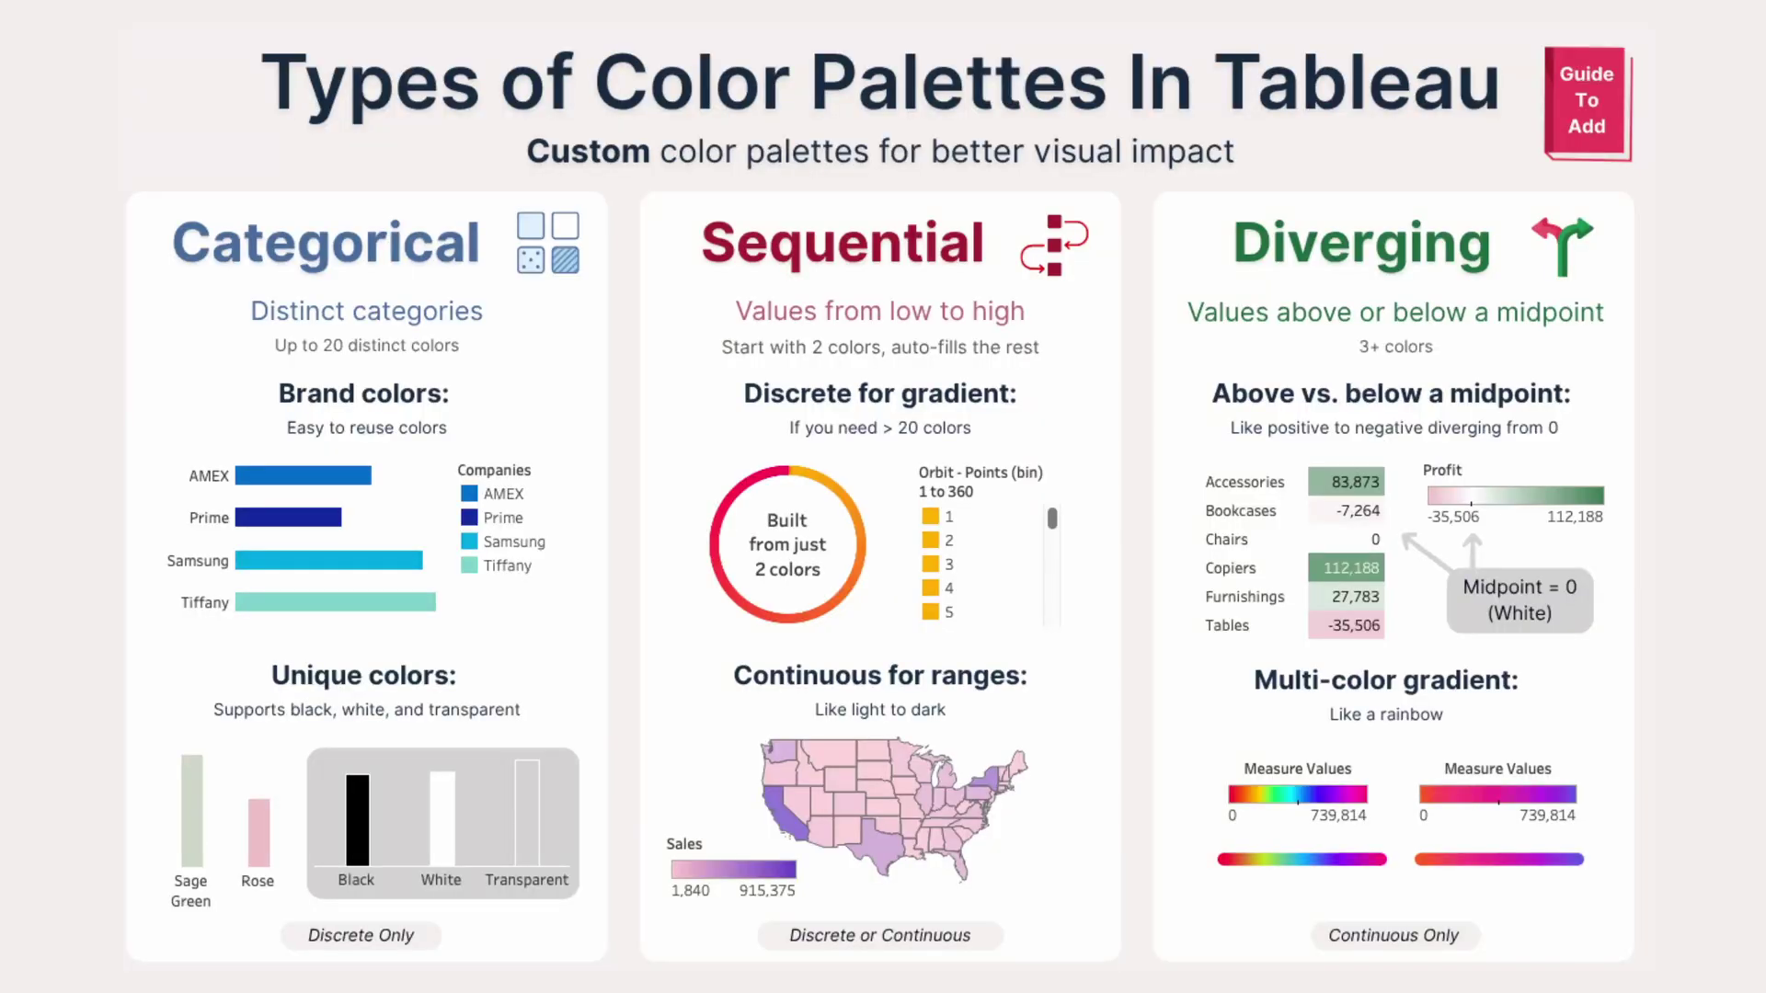
{"action": "left_click", "coordinate": [1555, 130]}
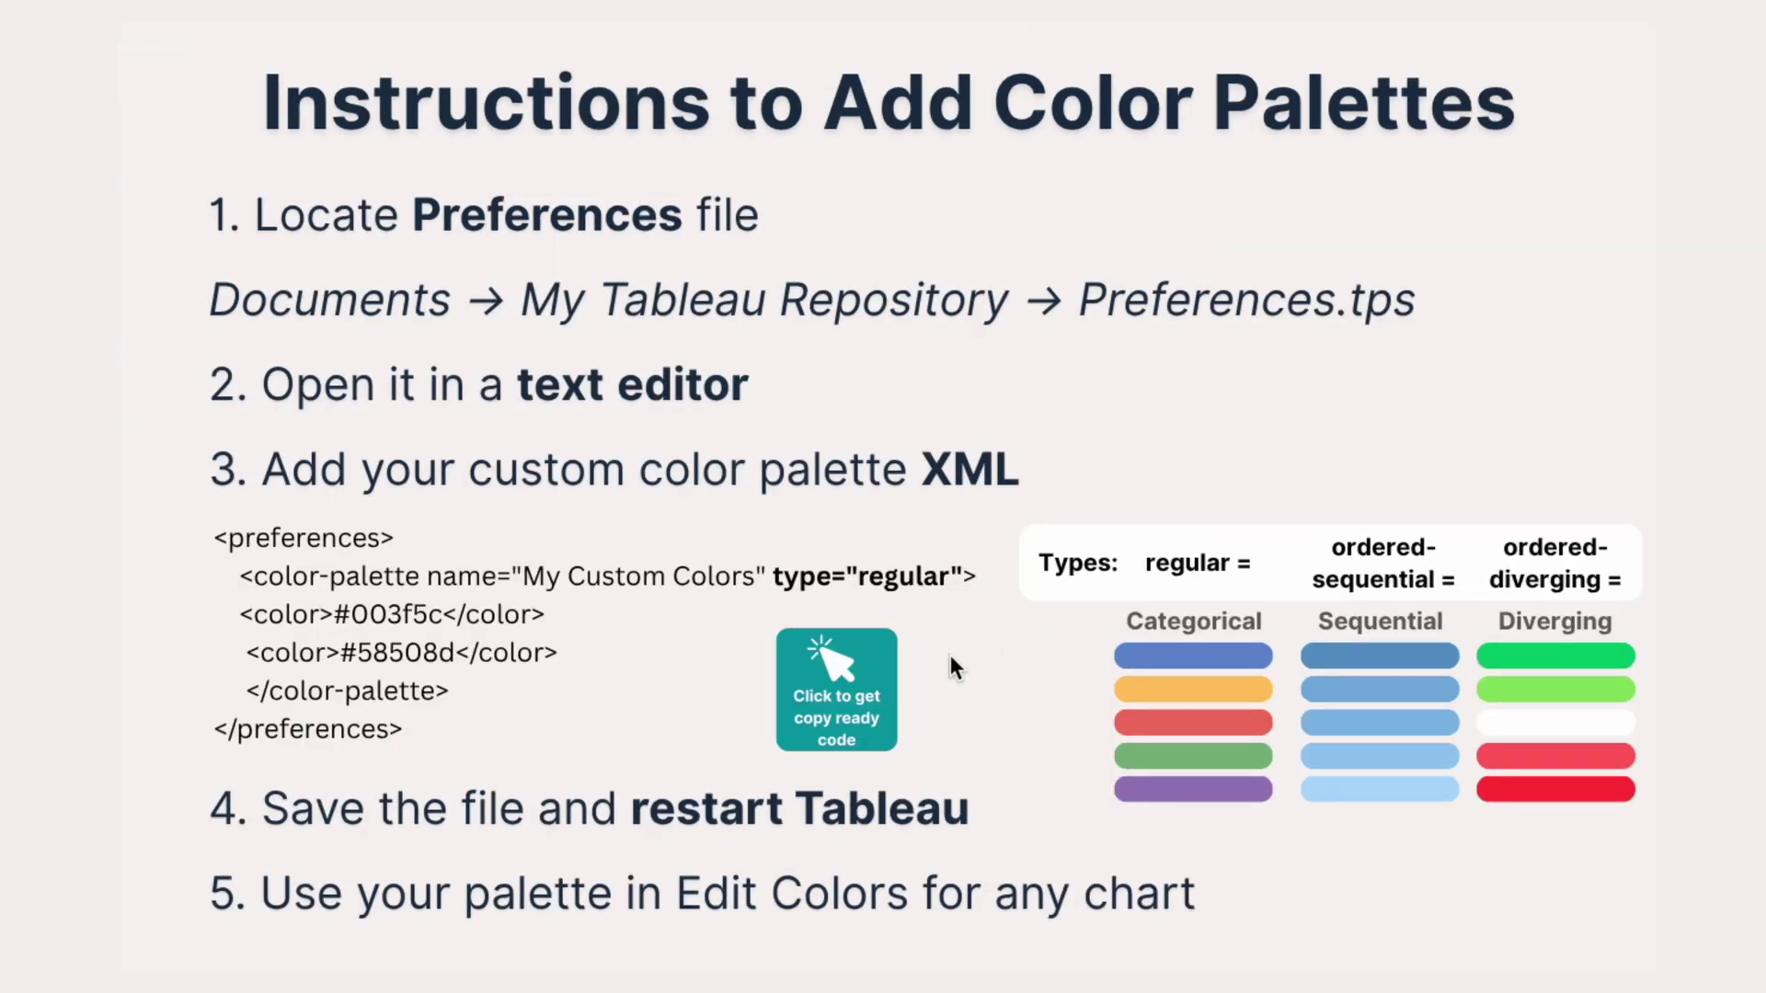
{"action": "left_click", "coordinate": [879, 684]}
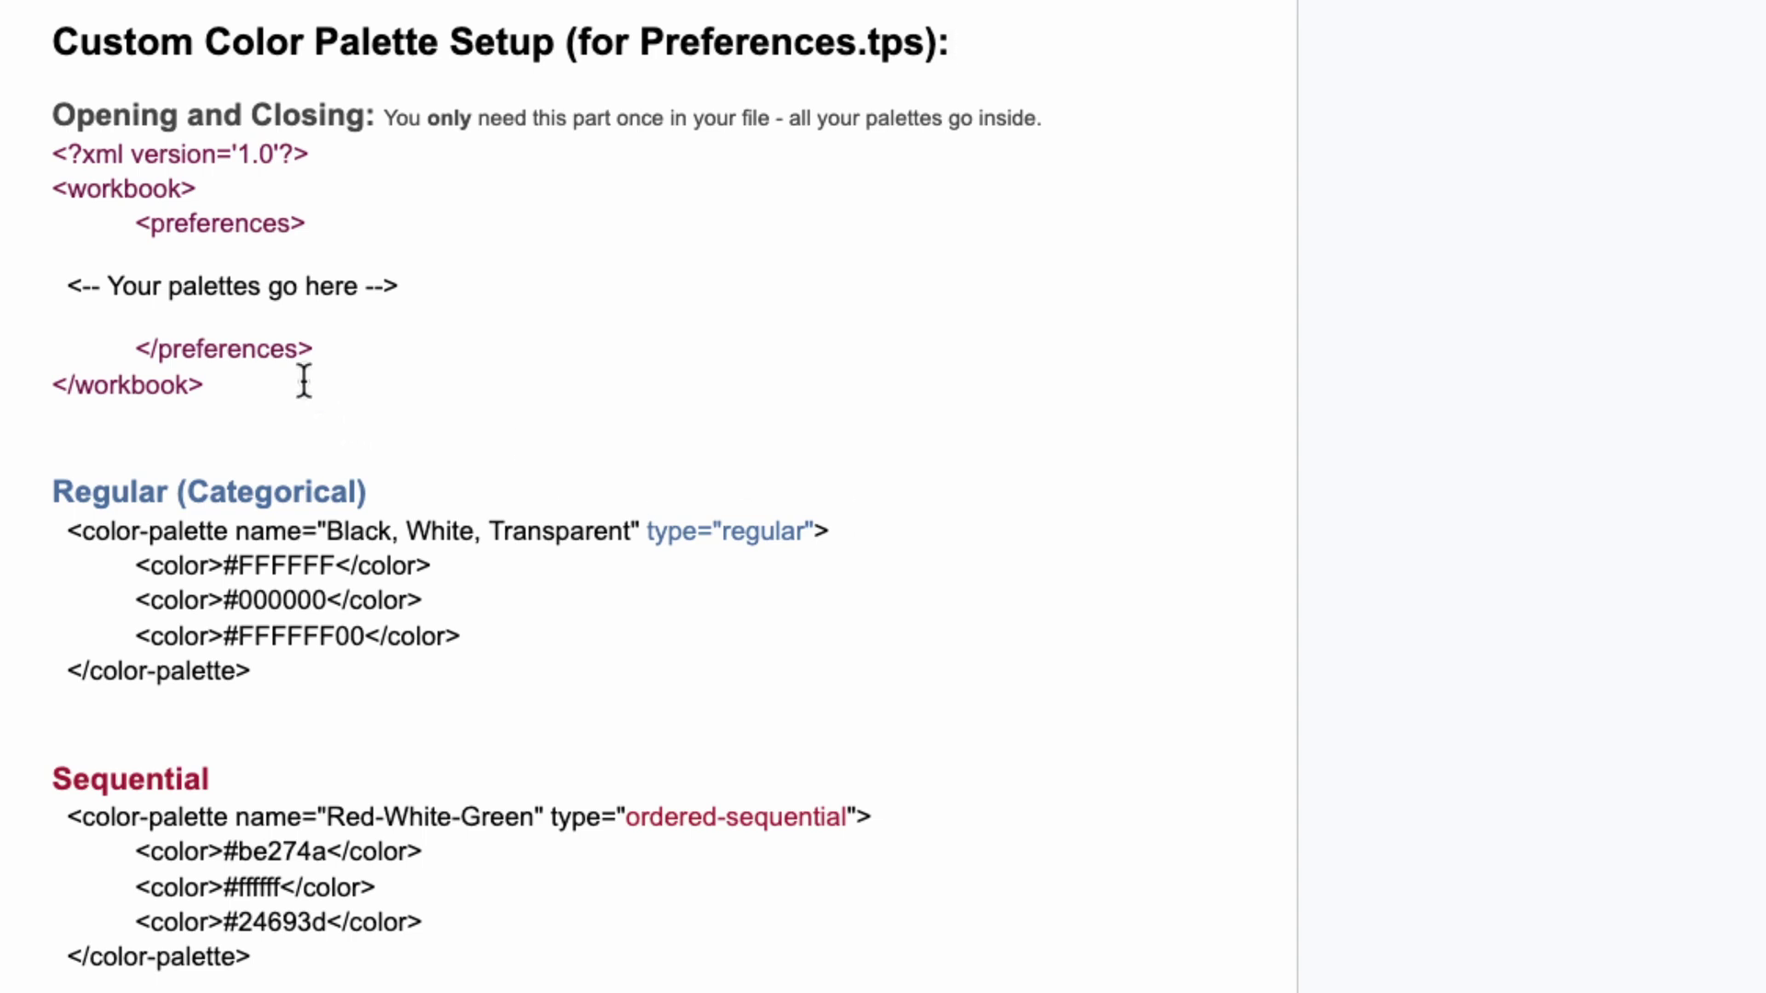
Paste the opening and closing XML skeleton into Preferences.tps.
{"action": "left_click_drag", "start_coordinate": [304, 383], "coordinate": [16, 151]}
{"action": "key", "text": "super+c"}
{"action": "key", "text": "super+Tab"}
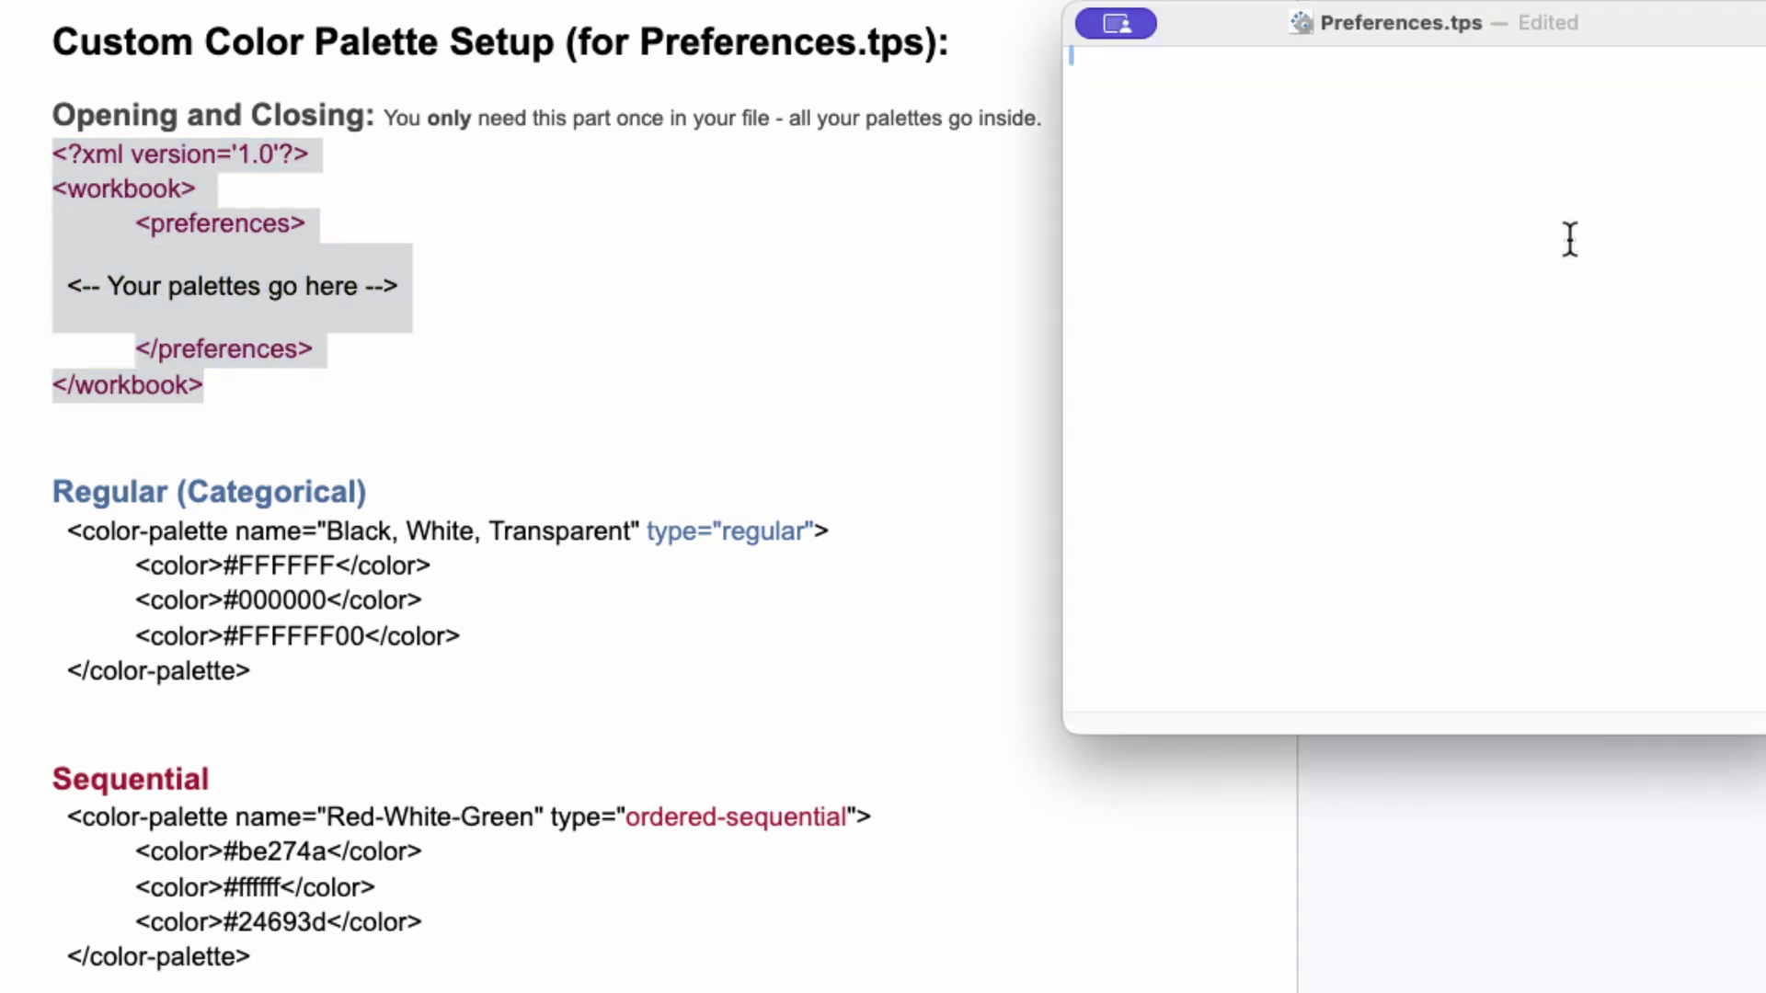
{"action": "key", "text": "super+v"}
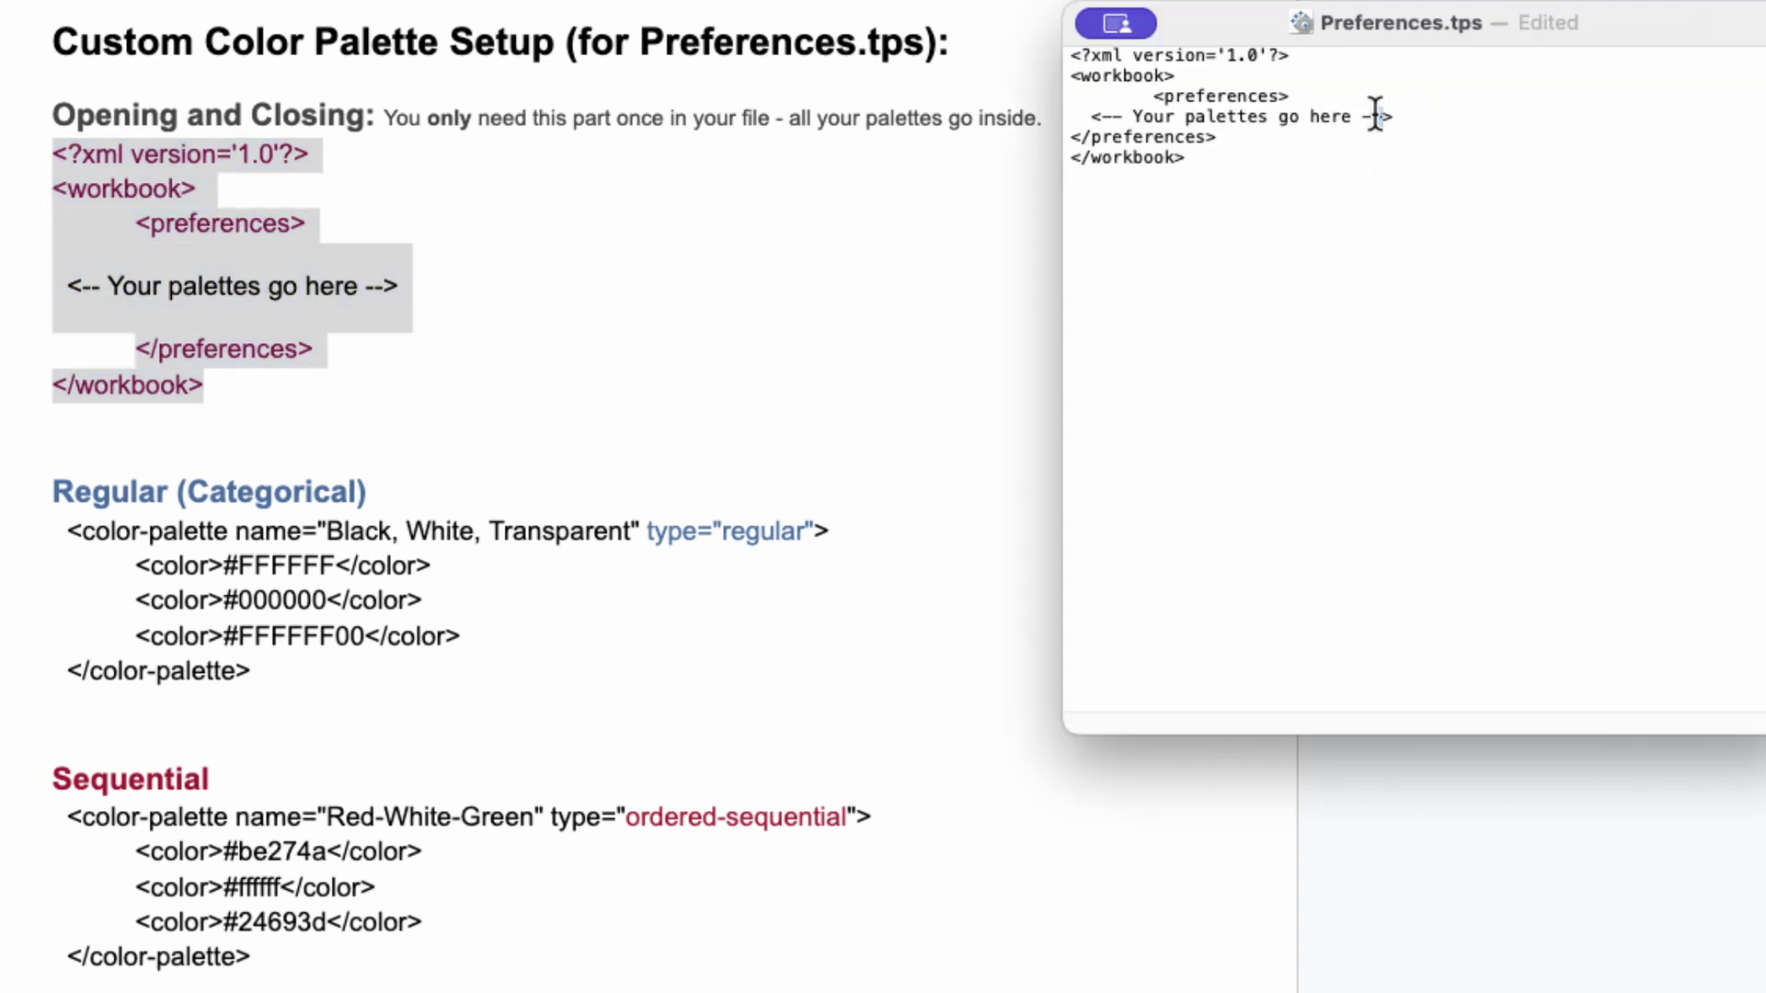
{"action": "triple_click", "coordinate": [1374, 116]}
{"action": "key", "text": "Return"}
{"action": "key", "text": "Return"}
{"action": "key", "text": "Return"}
{"action": "key", "text": "Return"}
Copy the Black, White, Transparent regular palette block and paste it inside <preferences>.
{"action": "key", "text": "super+Tab"}
{"action": "left_click_drag", "start_coordinate": [296, 674], "coordinate": [42, 537]}
{"action": "key", "text": "super+c"}
{"action": "key", "text": "super+Tab"}
{"action": "key", "text": "super+v"}
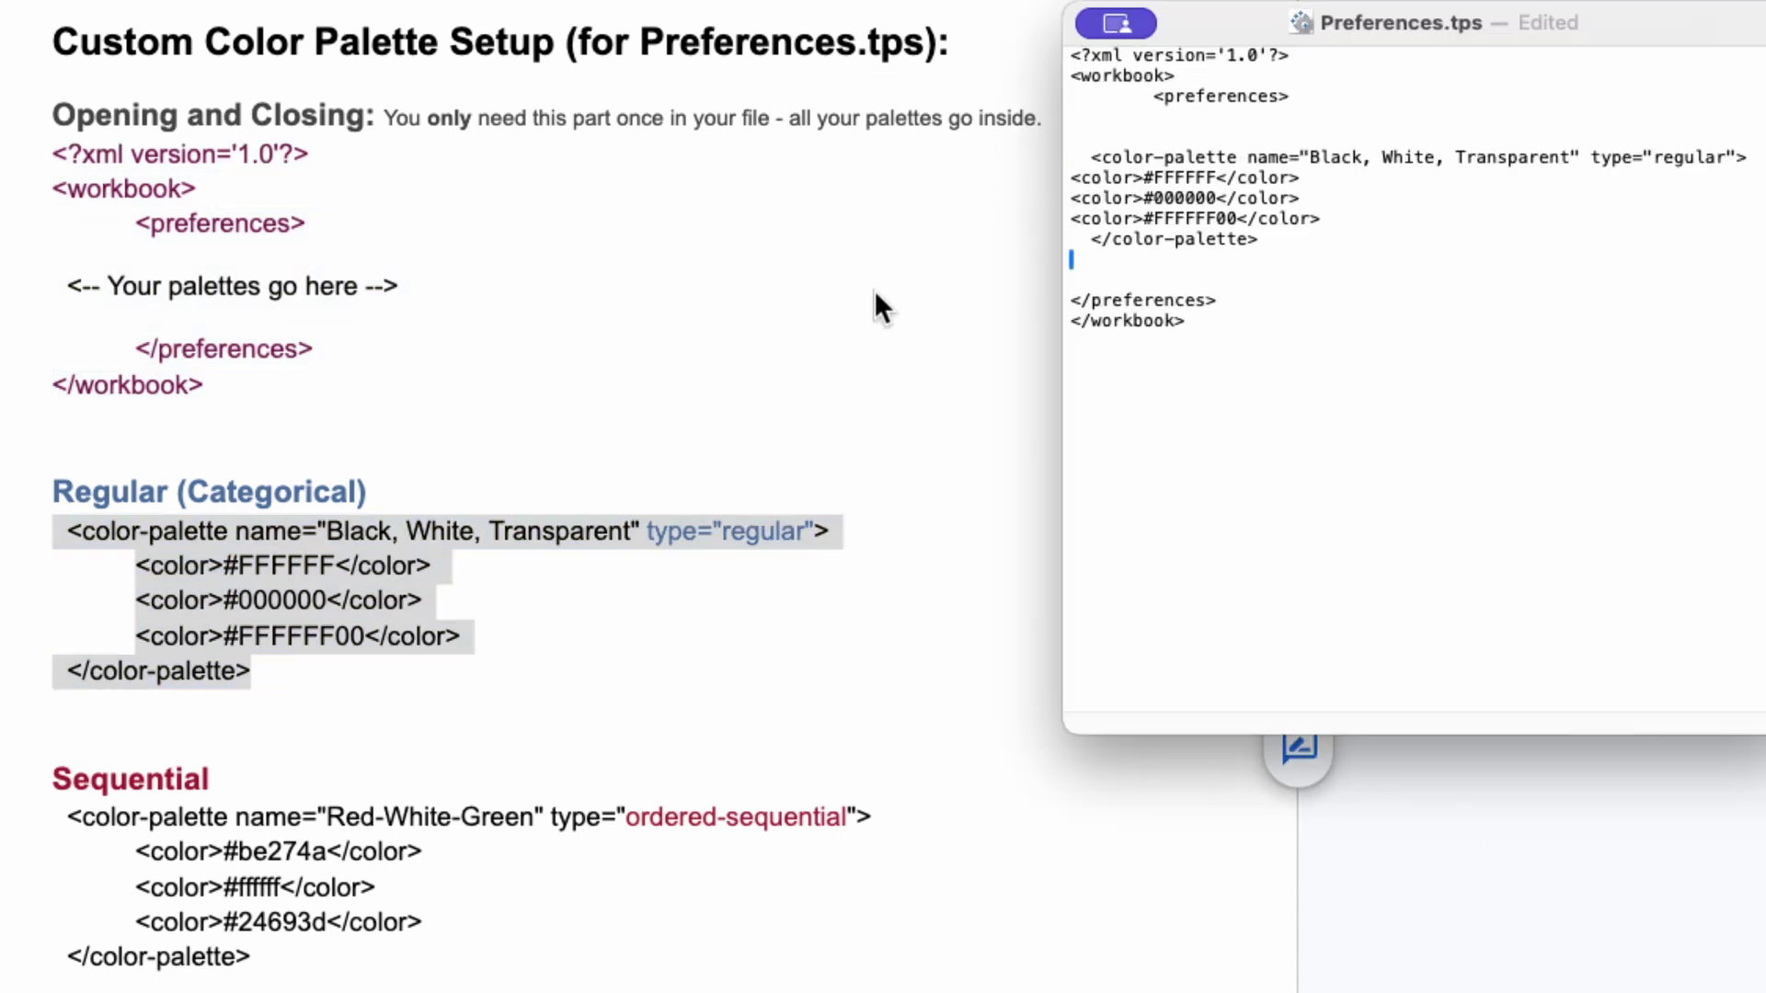
{"action": "key", "text": "super+Tab"}
{"action": "left_click", "coordinate": [911, 405]}
{"action": "scroll", "coordinate": [911, 406], "scroll_direction": "down", "scroll_amount": 5}
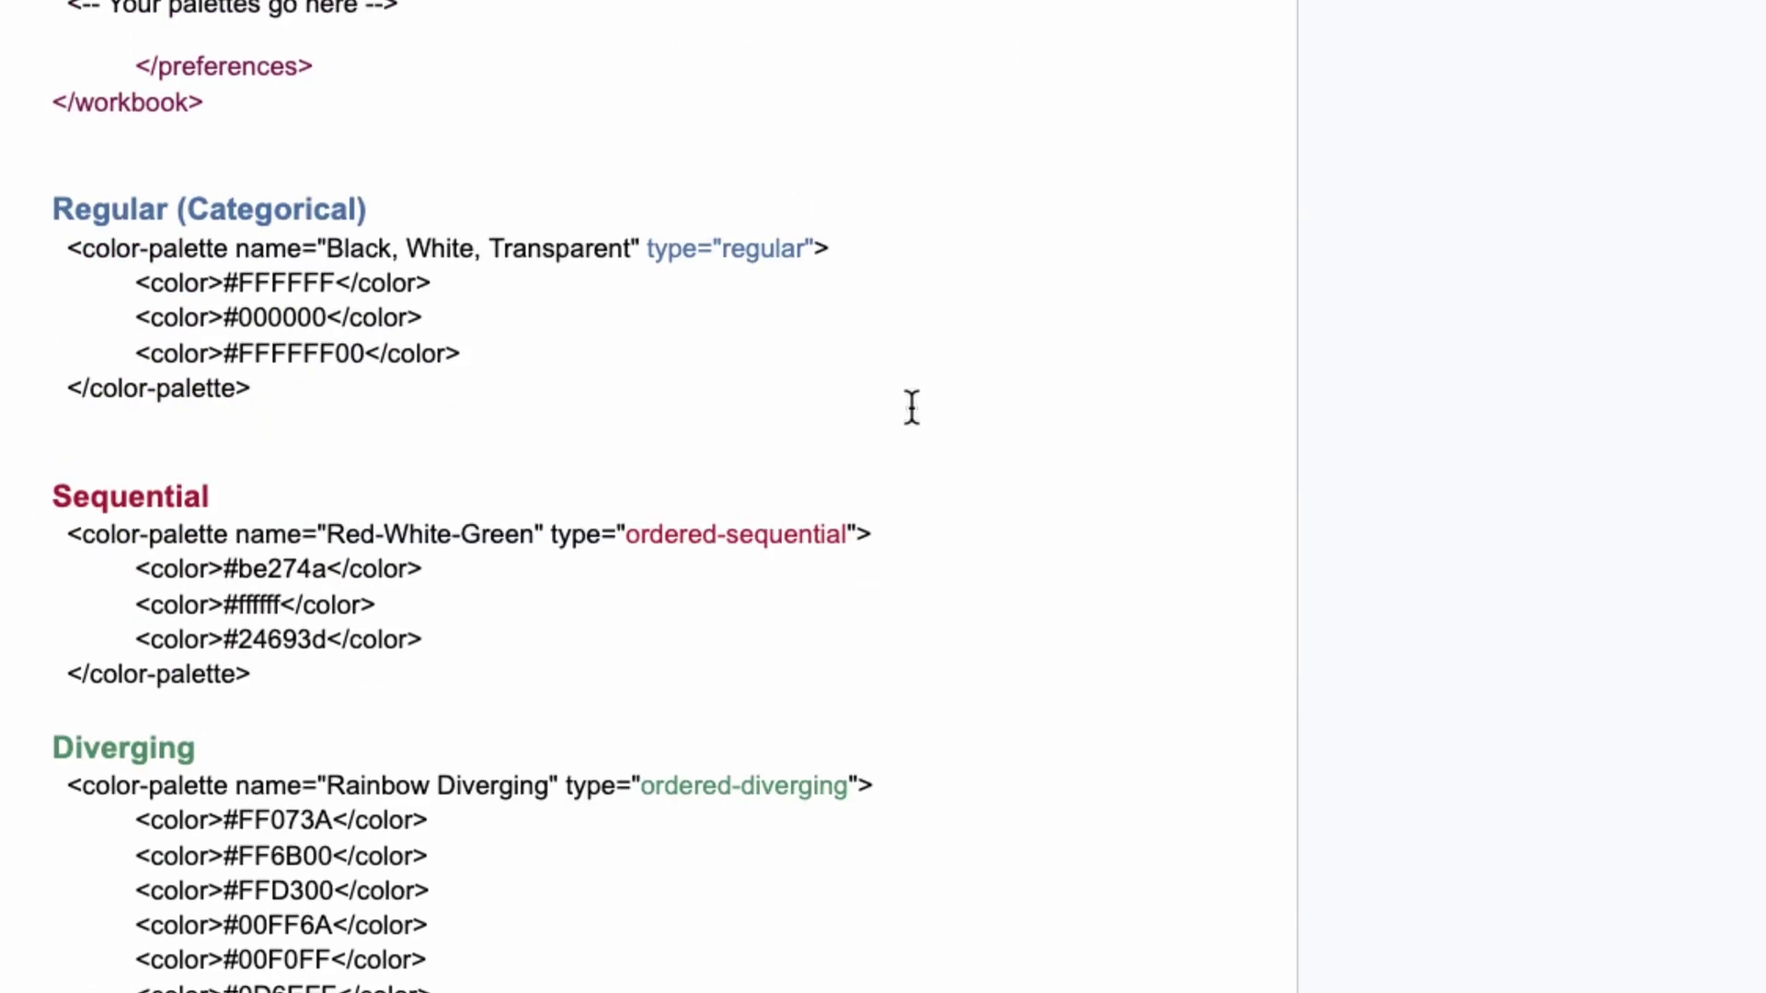